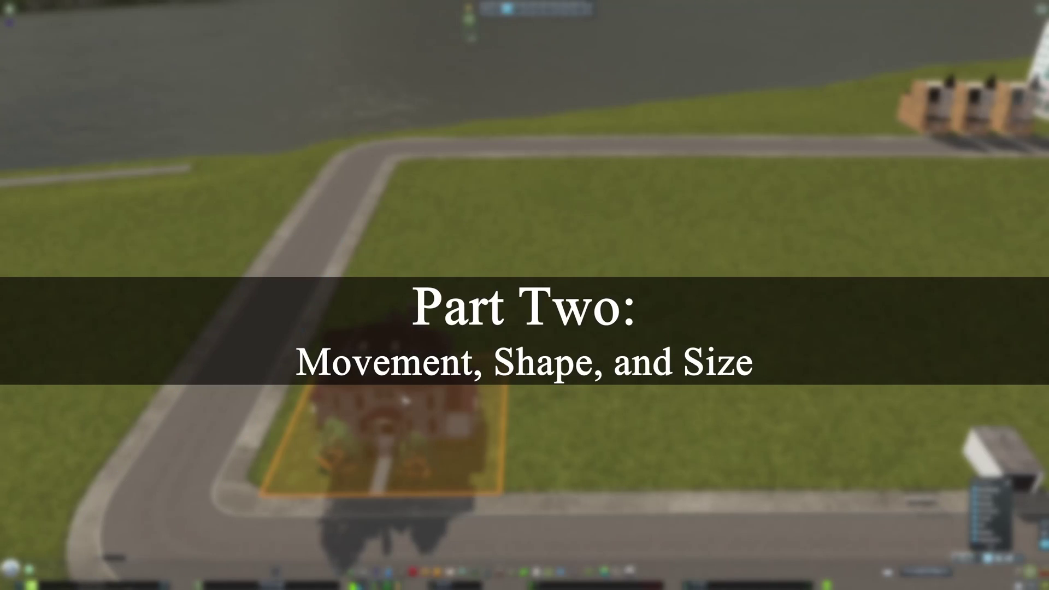
- Edit the brick house with Procedural Objects and move it closer to the street corner, lowering it slightly
key("shift+p")
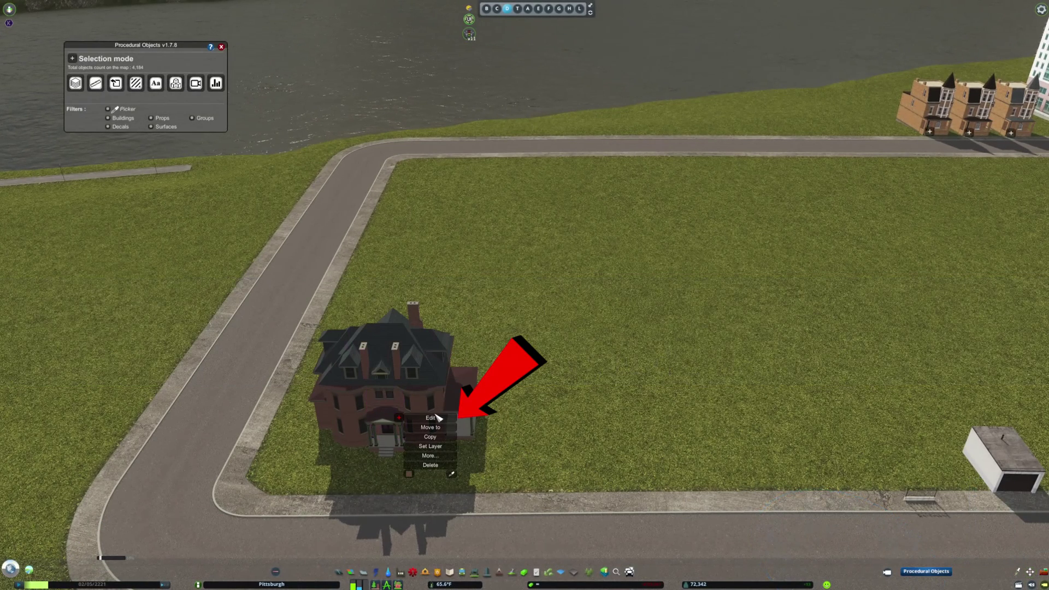
left_click(431, 418)
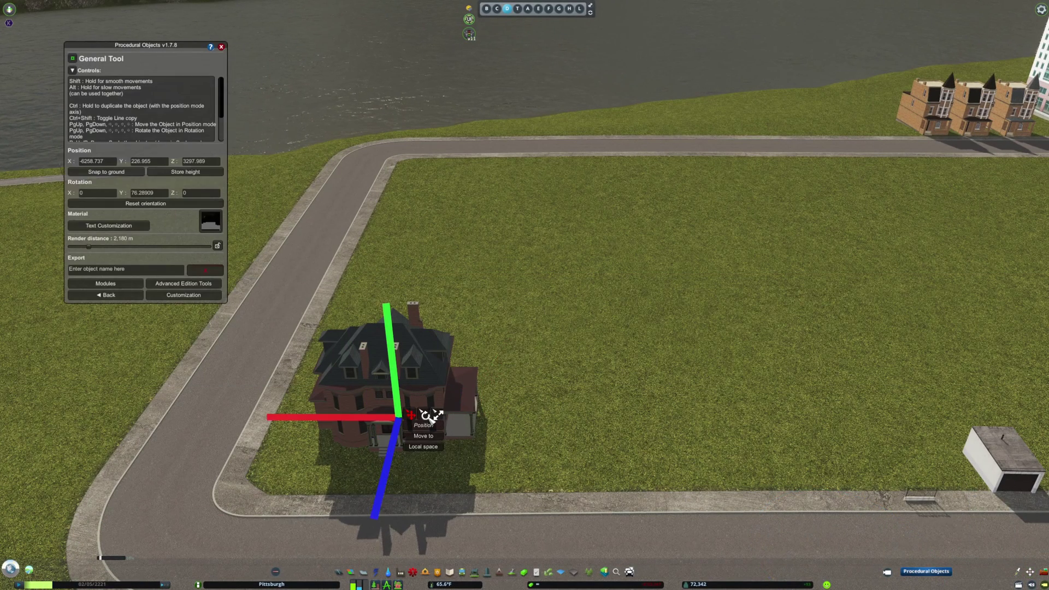
left_click_drag(365, 420, 372, 462)
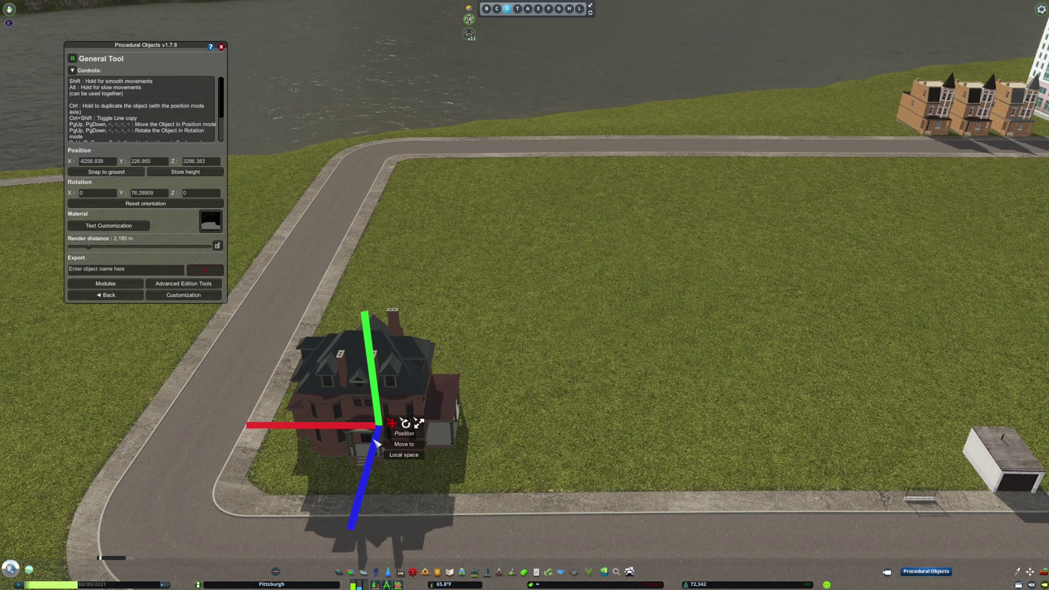
mouse_move(376, 399)
left_mouse_down()
mouse_move(369, 289)
mouse_move(375, 402)
left_mouse_up()
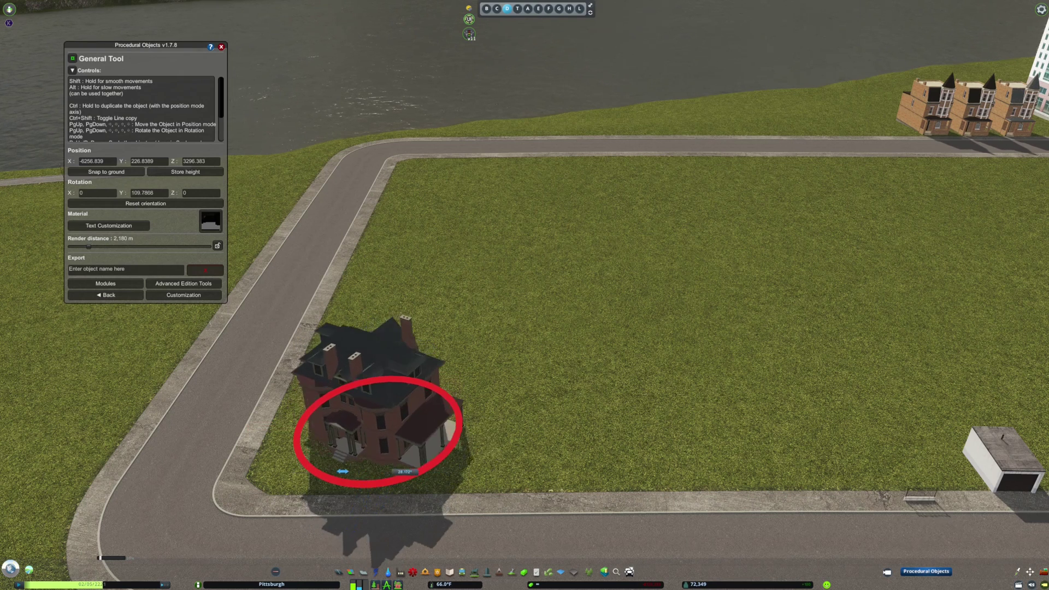
- Try rotating the brick house about its different axes, and undo the rotations
left_click_drag(330, 469, 378, 369)
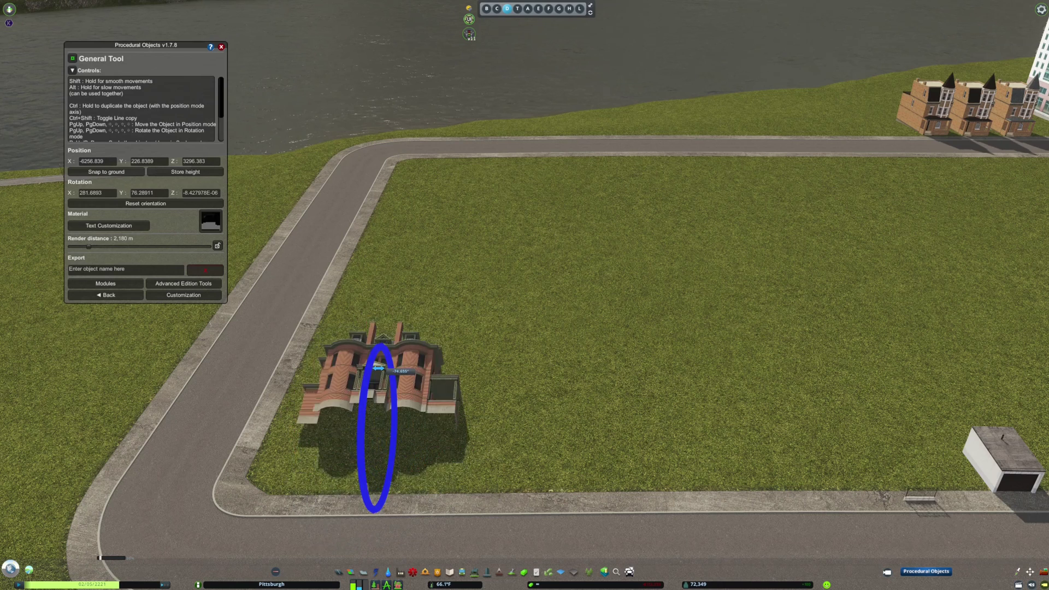
left_click_drag(365, 407, 384, 453)
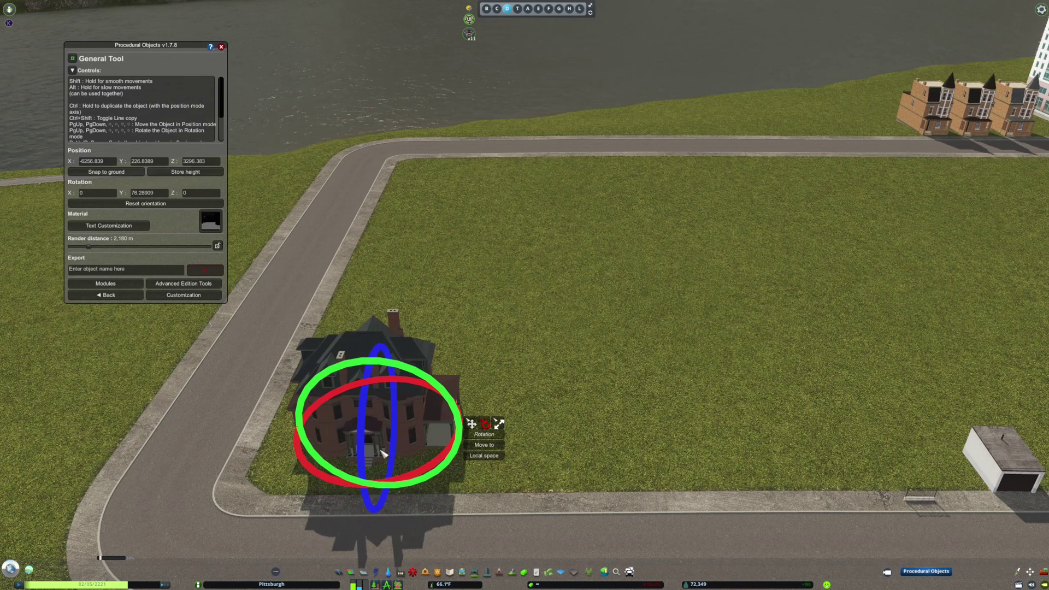
left_click_drag(417, 370, 482, 408)
key("ctrl+z")
- Scale the brick house up uniformly, and shrink it to slightly below its original size
mouse_move(380, 390)
left_mouse_down()
mouse_move(377, 333)
mouse_move(381, 384)
left_mouse_up()
left_click_drag(337, 429, 380, 449)
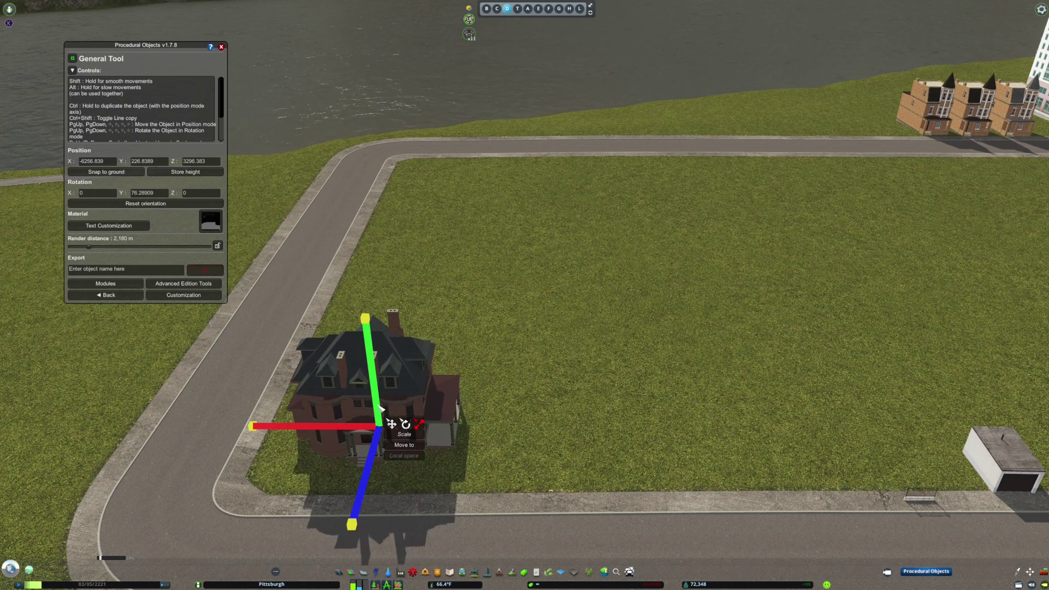
key("Page_Up")
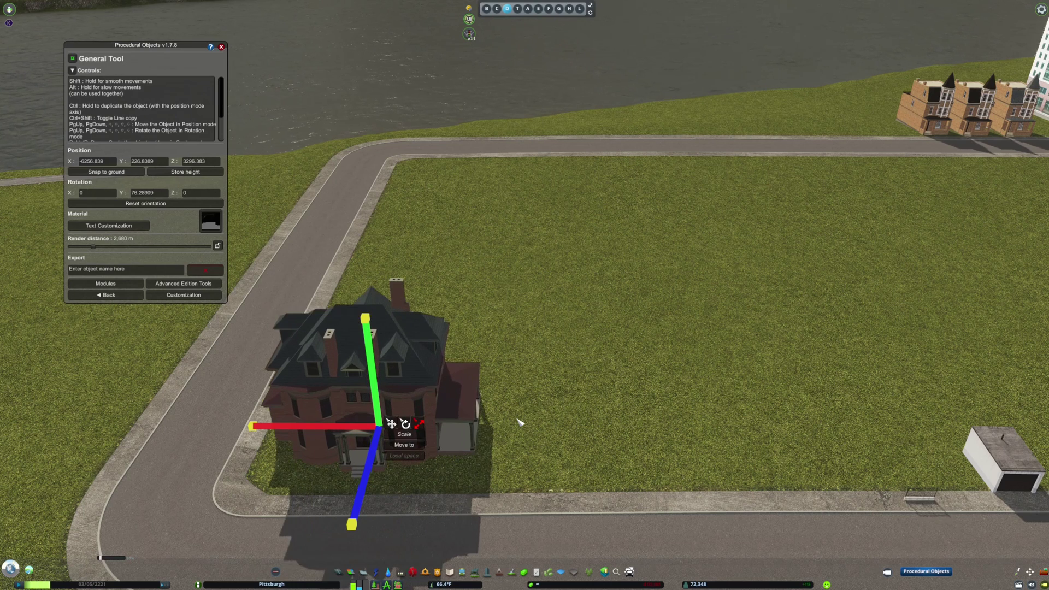
key("Page_Down")
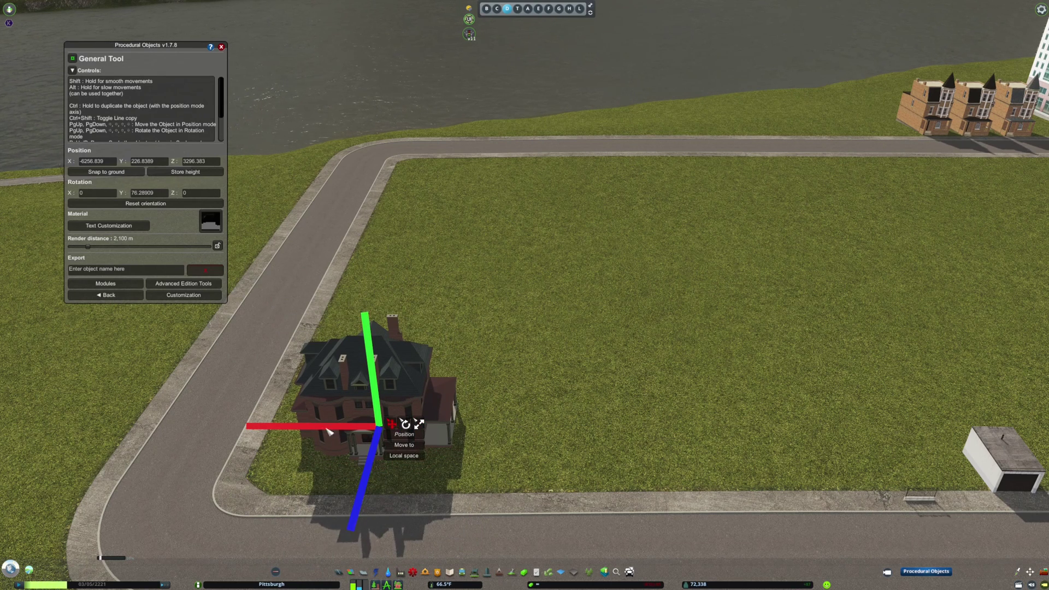
- Duplicate the brick house twice along the street to form an evenly spaced row of three
left_click_drag(328, 427, 488, 428)
left_click_drag(500, 428, 681, 435)
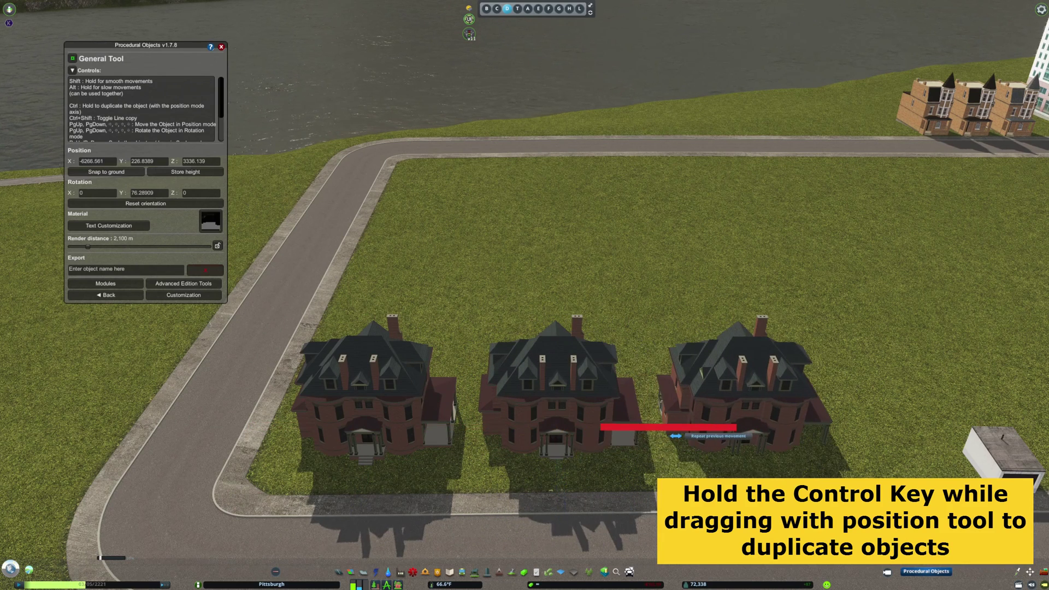
left_click(108, 295)
- Raise the corner house above the ground, and align the middle house's height to it
left_click(382, 427)
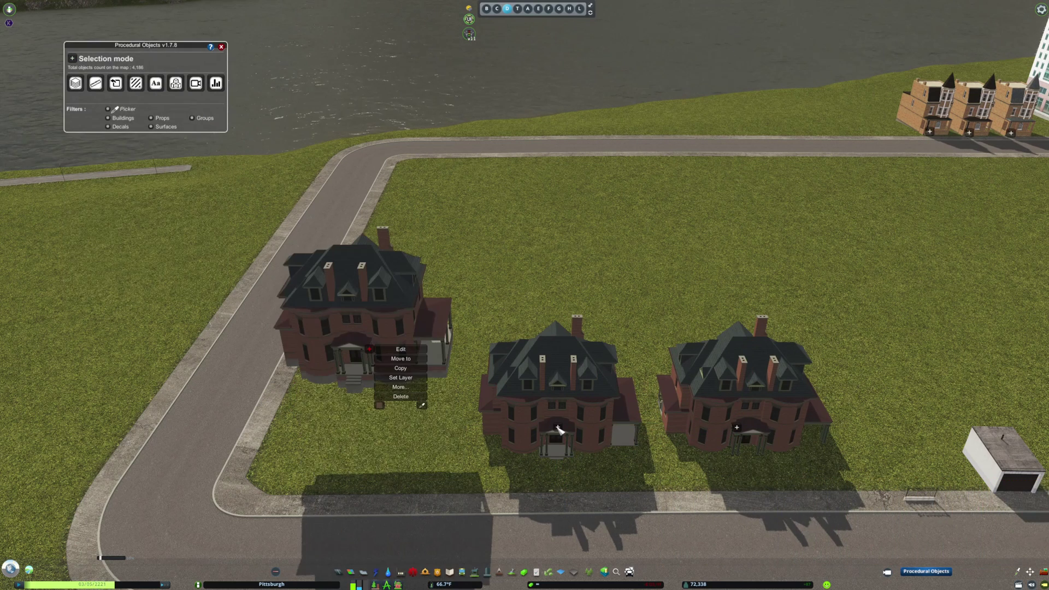
left_click(557, 427)
left_click(586, 466)
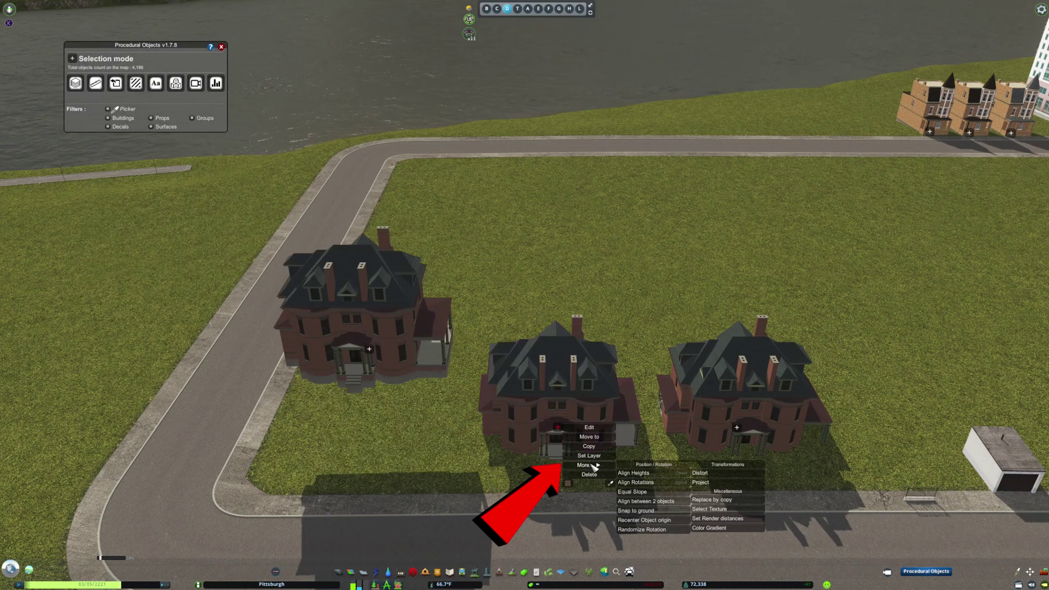
left_click(658, 475)
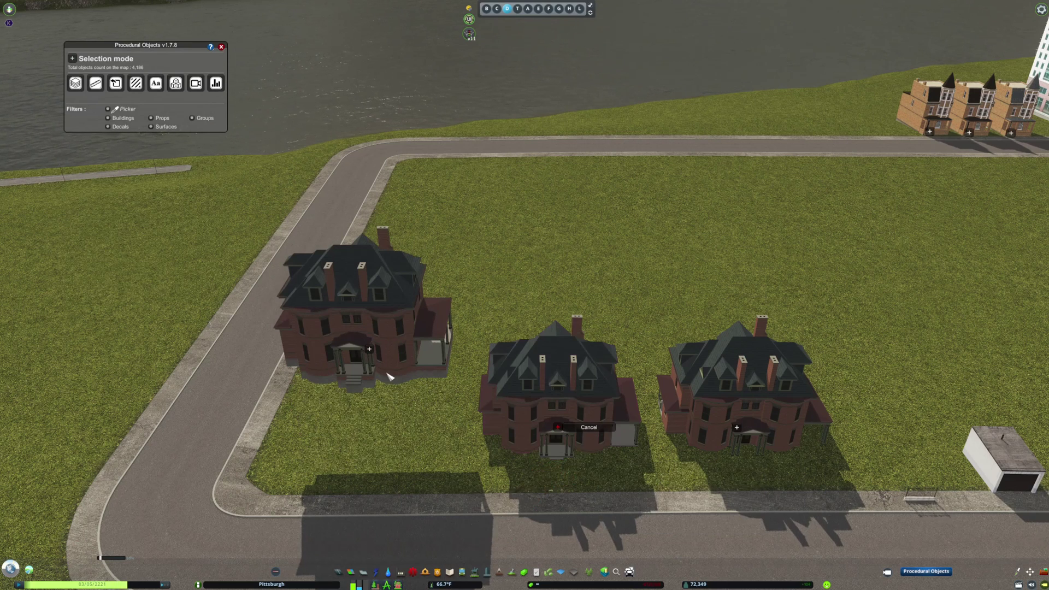
left_click(371, 349)
- Align the heights of the corner and middle houses together to the third house
left_click_drag(323, 399, 658, 316)
left_click(398, 397)
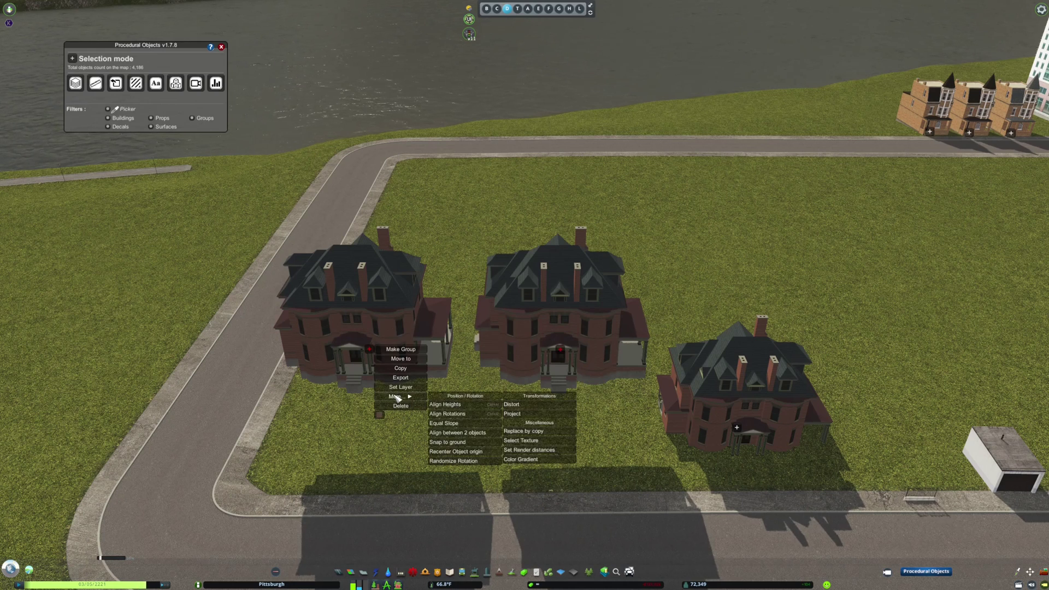
left_click(465, 407)
left_click(744, 429)
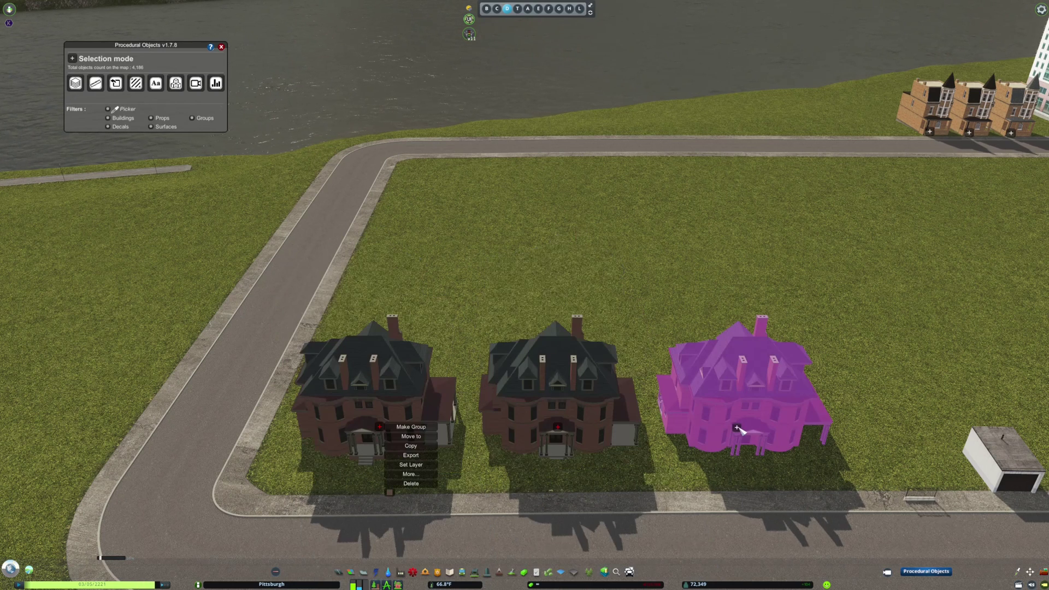
left_click(597, 471)
- Rotate the corner house about several axes so that it faces another direction and tilts
left_click(381, 427)
left_click(408, 427)
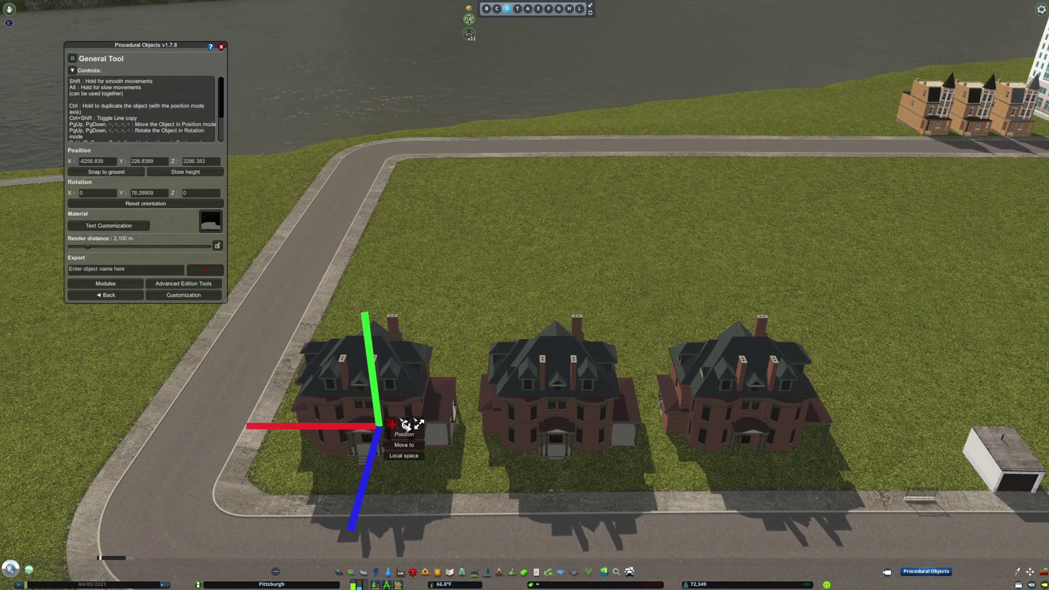
left_click(408, 426)
left_click_drag(329, 481, 265, 449)
left_click_drag(408, 404, 375, 367)
left_click_drag(302, 402, 330, 360)
left_click(126, 295)
- Align the middle house's rotation to the rotated corner house
left_click(558, 430)
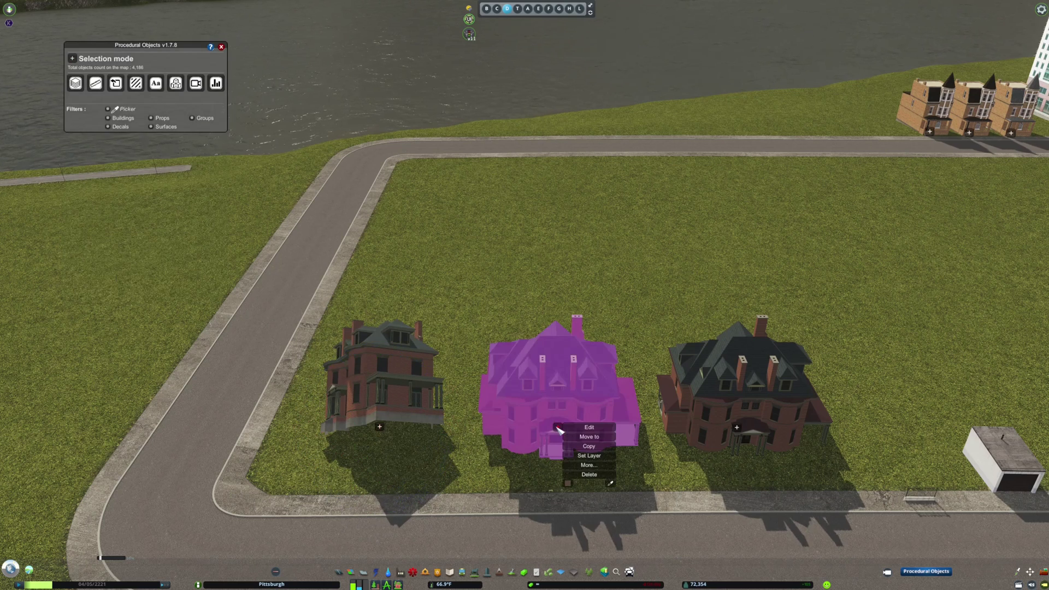
left_click(584, 465)
left_click(635, 482)
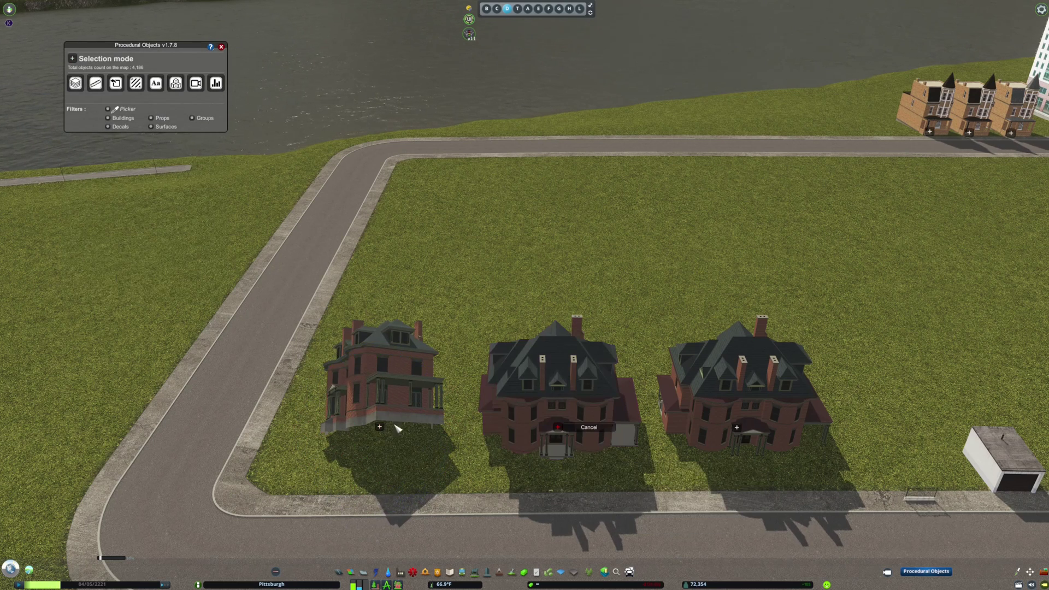
left_click(382, 427)
left_click(414, 470)
- Align the rotations of the corner and middle houses together to the third house
left_click_drag(338, 469, 637, 390)
left_click(407, 475)
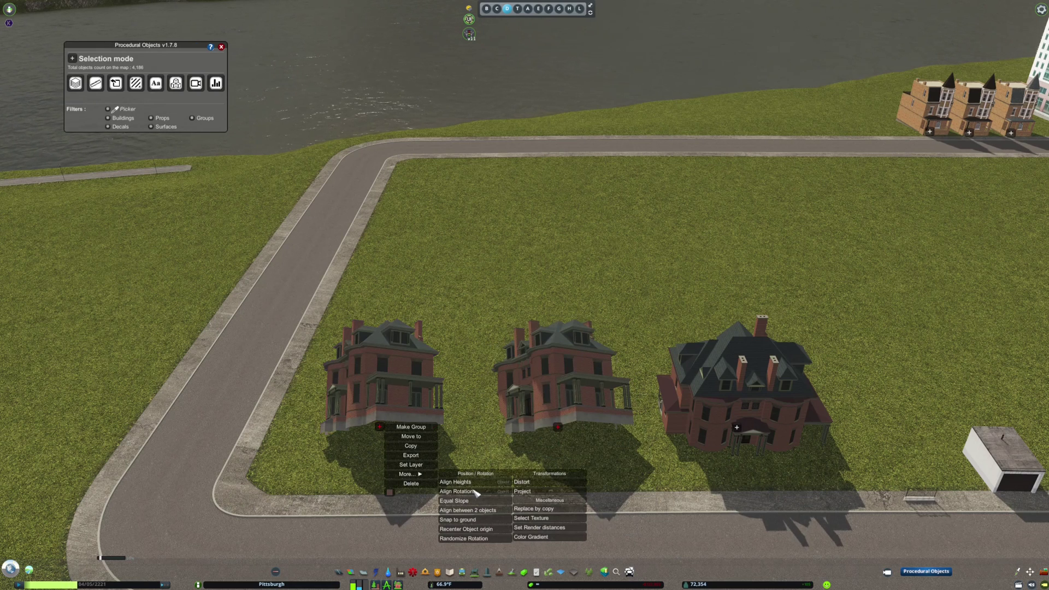
left_click(533, 509)
left_click(737, 429)
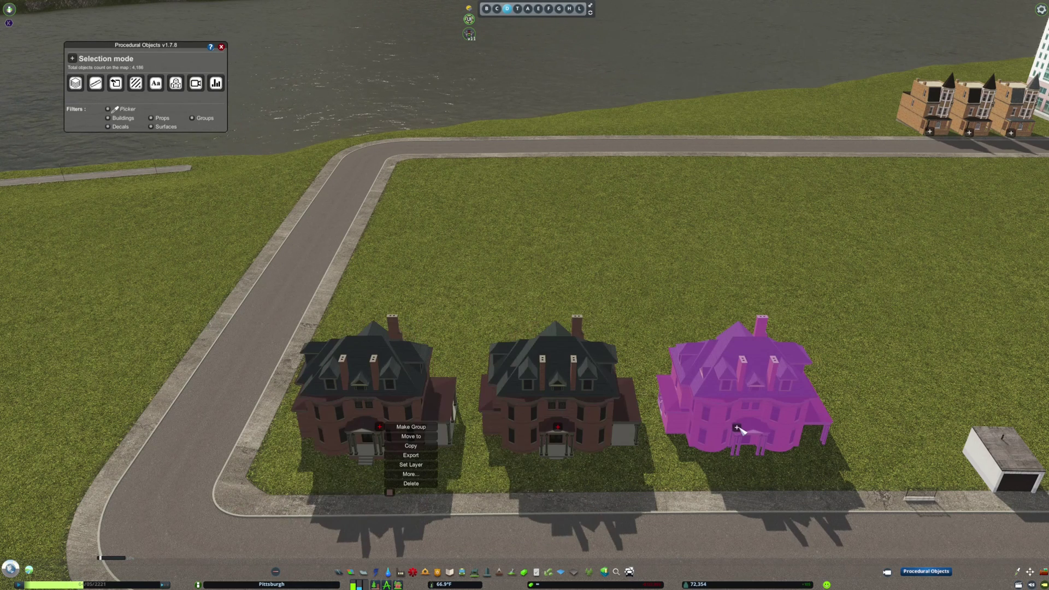
left_click(665, 463)
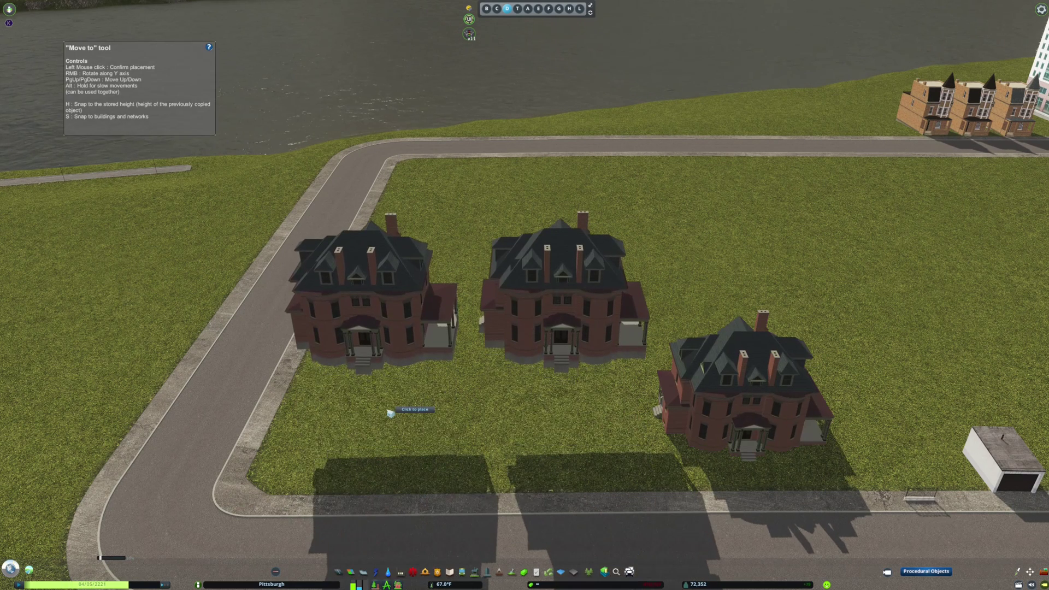
- Place the raised corner and middle houses with the Move to tool, and snap both to the ground
left_click(391, 412)
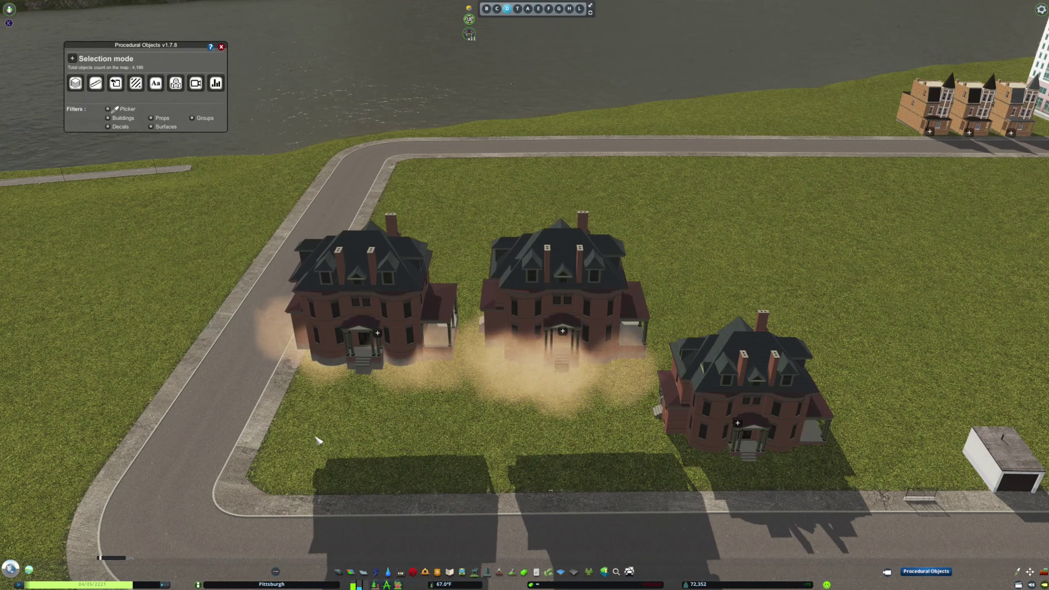
left_click_drag(314, 453, 614, 292)
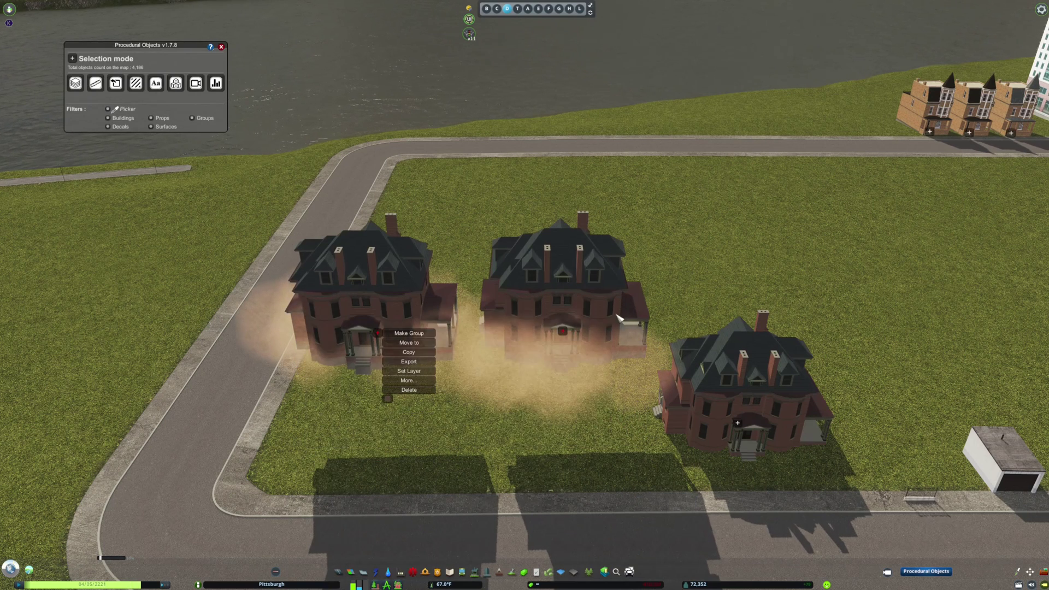
left_click(413, 381)
left_click(465, 427)
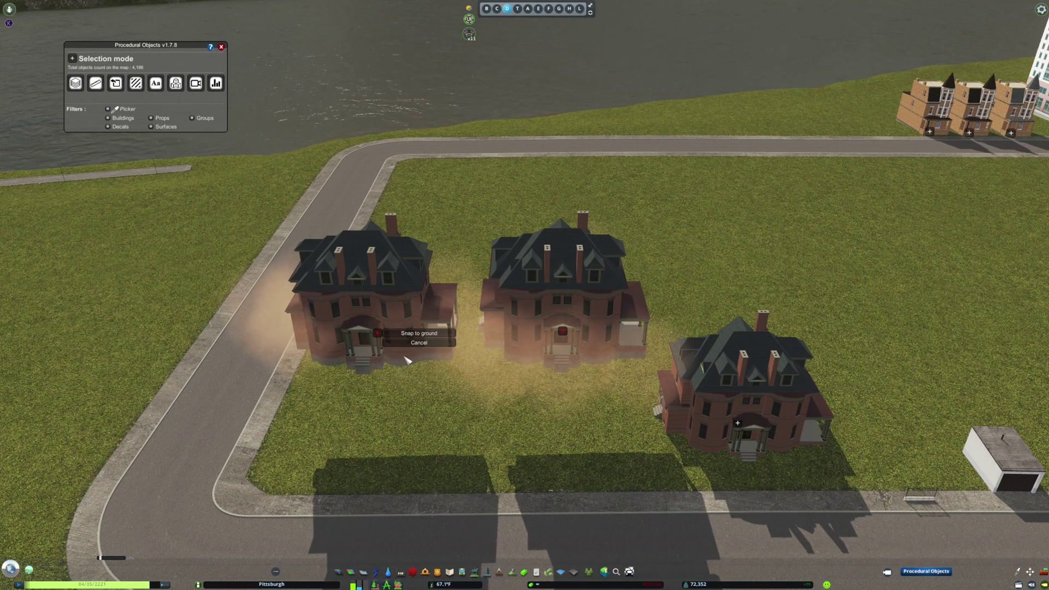
left_click(418, 333)
key("Escape")
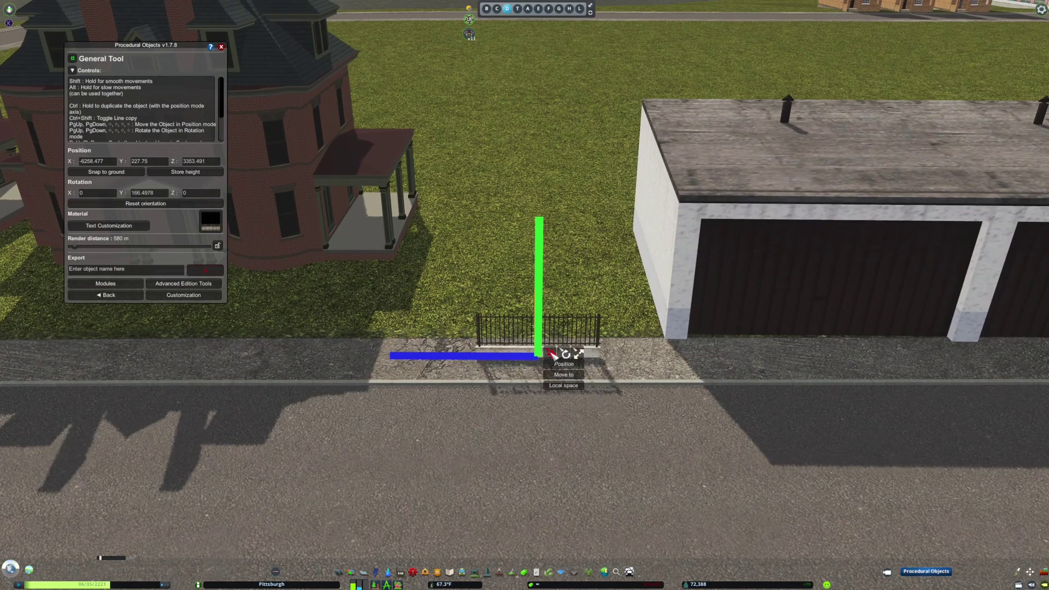
- Enlarge the iron fence section and duplicate it end to end along the sidewalk across the garage's front
left_click(579, 354)
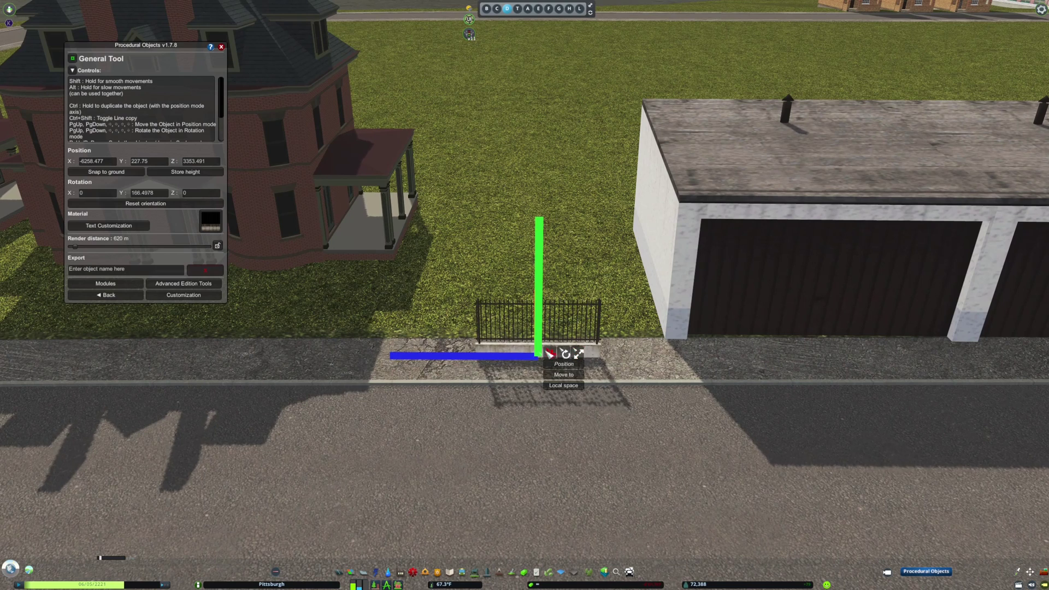
left_click_drag(534, 356, 612, 365)
key("d")
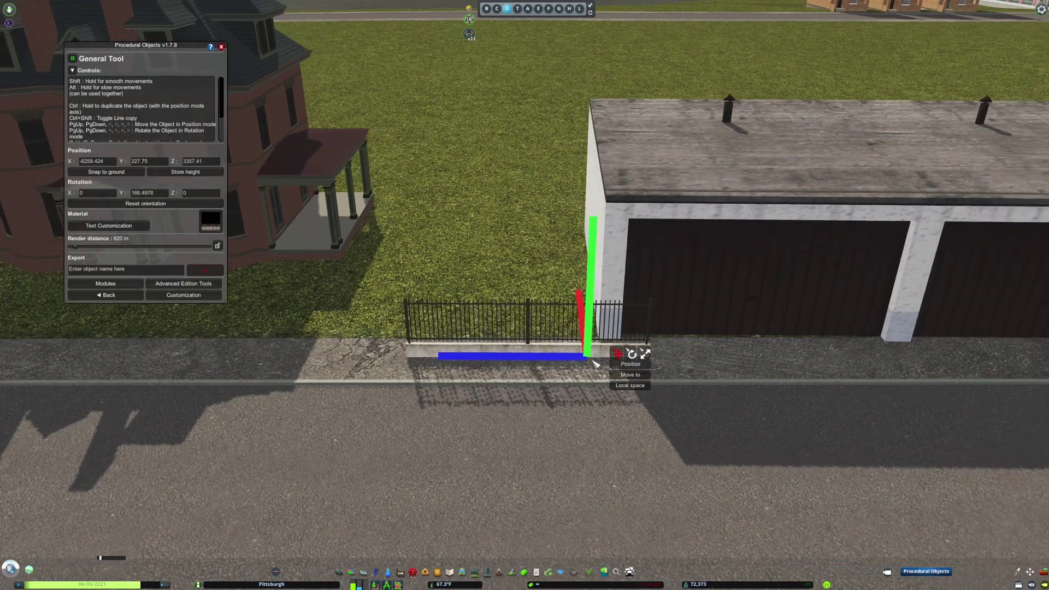
left_click_drag(403, 356, 506, 354)
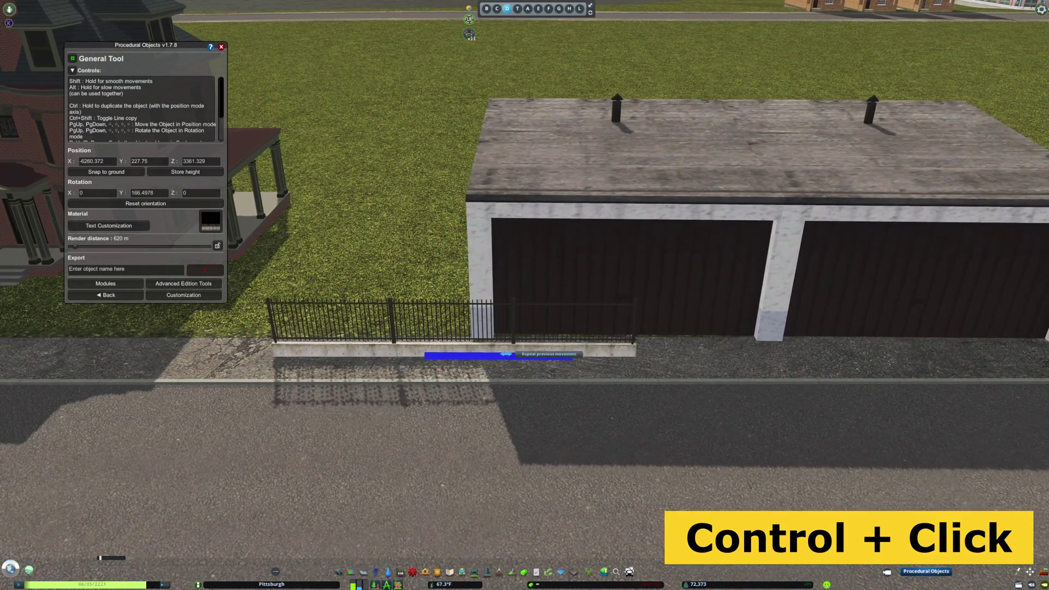
left_click_drag(615, 355, 831, 362)
left_click_drag(912, 361, 935, 360)
scroll(678, 420, "down", 5)
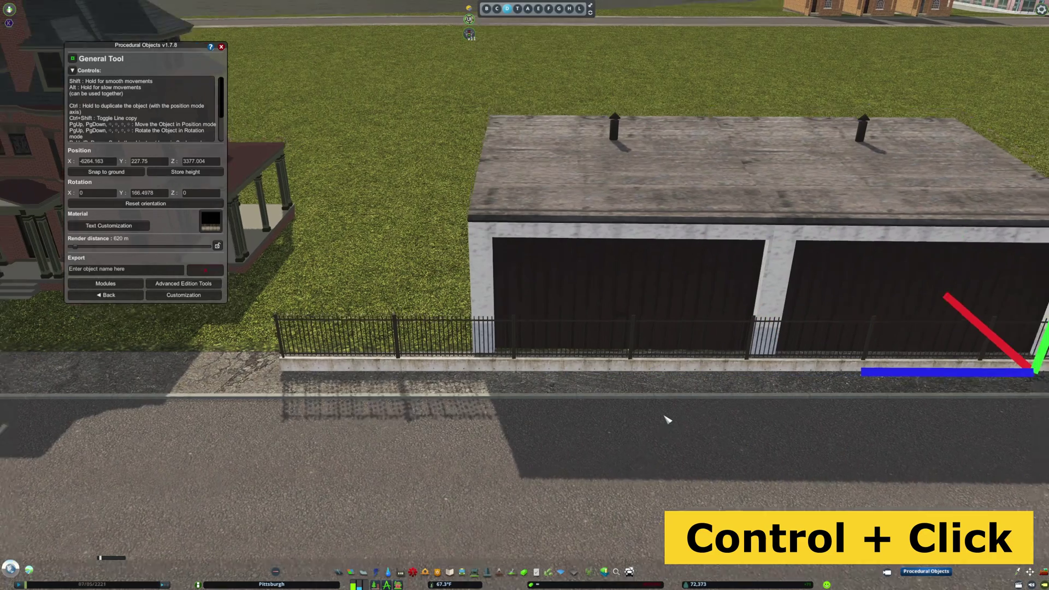
key("a")
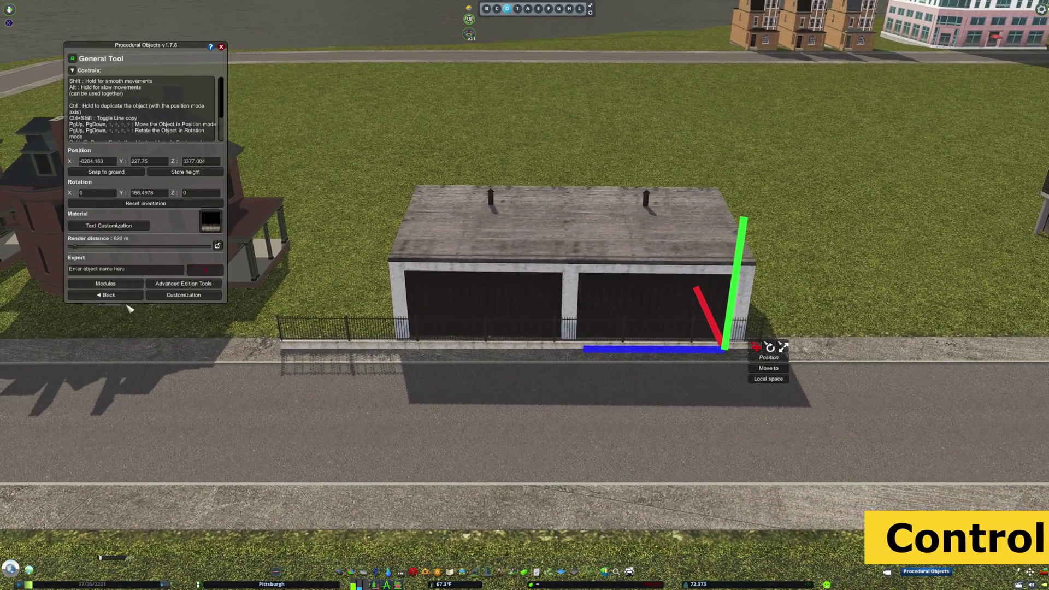
left_click(131, 297)
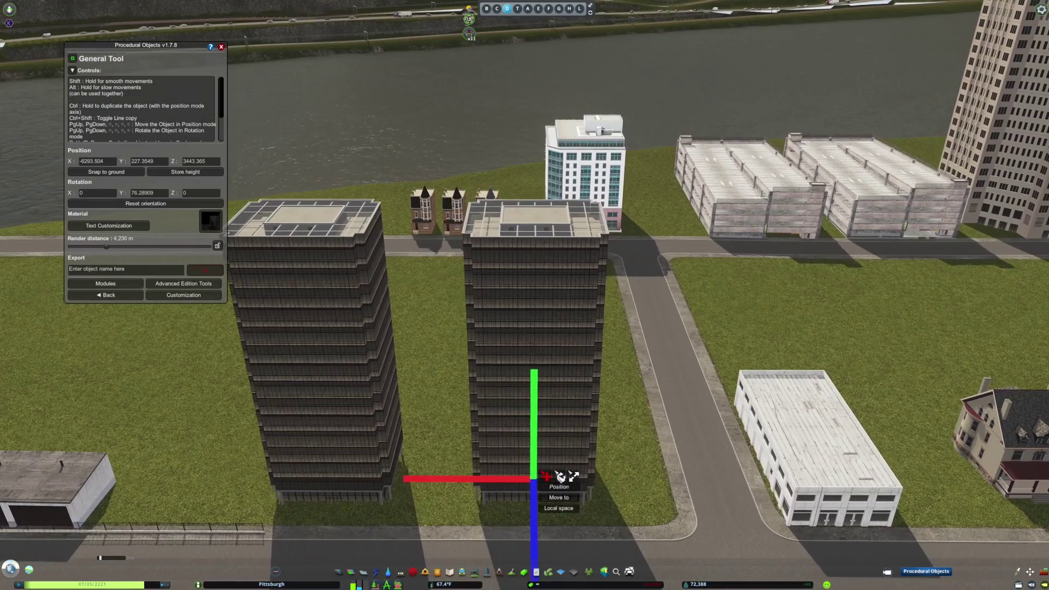
- Scale the copied dark office tower to a wider footprint and squash its height into a low block
left_click_drag(563, 482, 533, 474)
key("r")
left_click_drag(538, 419, 538, 486)
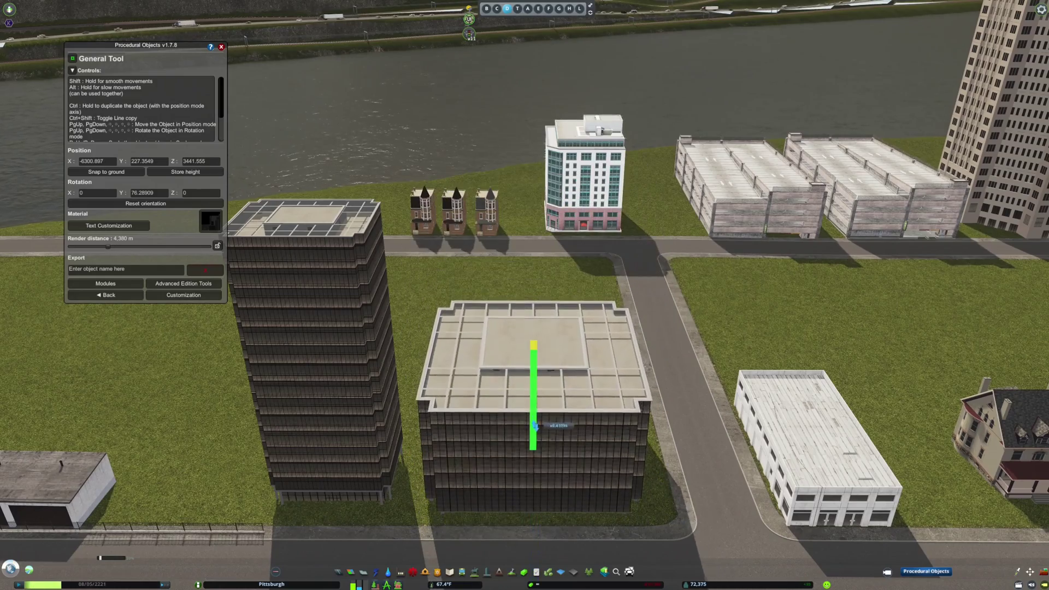
left_click(131, 296)
- Duplicate the white two-storey building next to the original along Olivia Street, and select the copy
key("alt+i")
left_click_drag(581, 459, 523, 524)
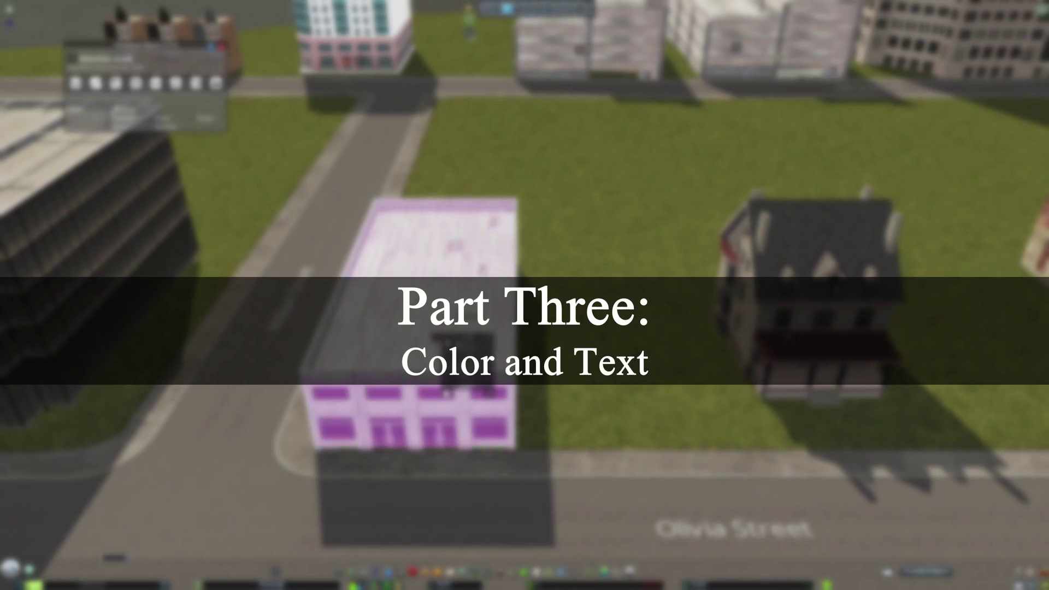
left_click_drag(402, 338, 536, 337)
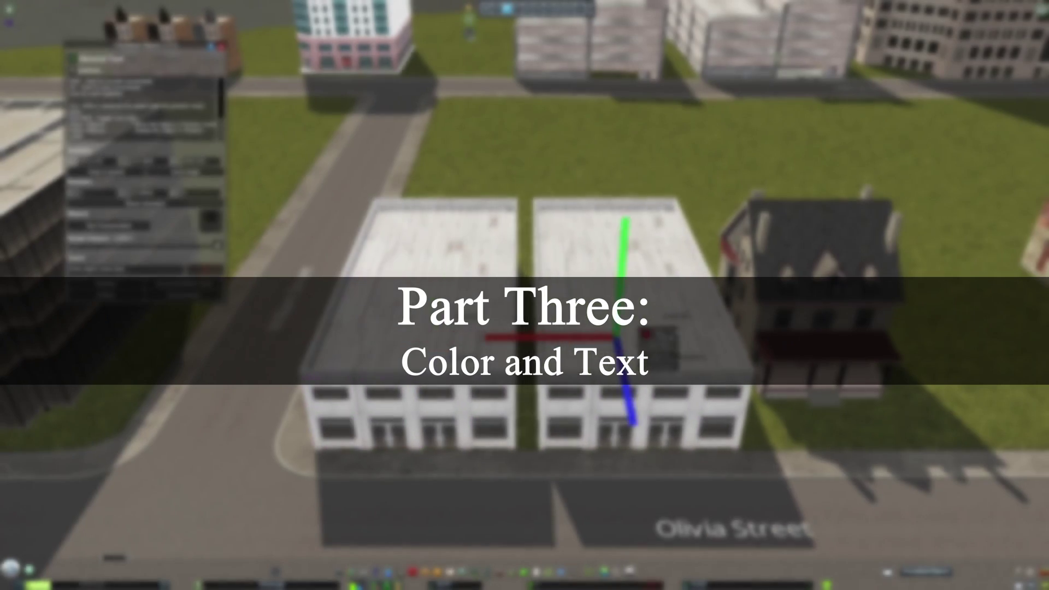
left_click(134, 297)
left_click(616, 337)
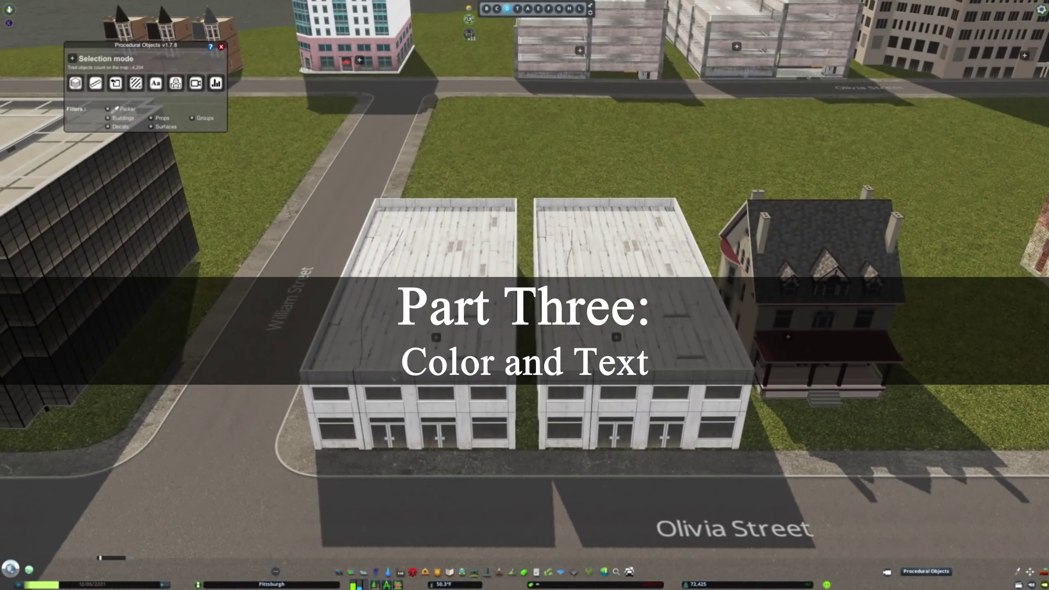
- Try a red-brown object colour on the duplicated two-storey building beside the stone house
left_click(616, 338)
left_click(626, 394)
left_click_drag(632, 416, 664, 436)
left_click(706, 471)
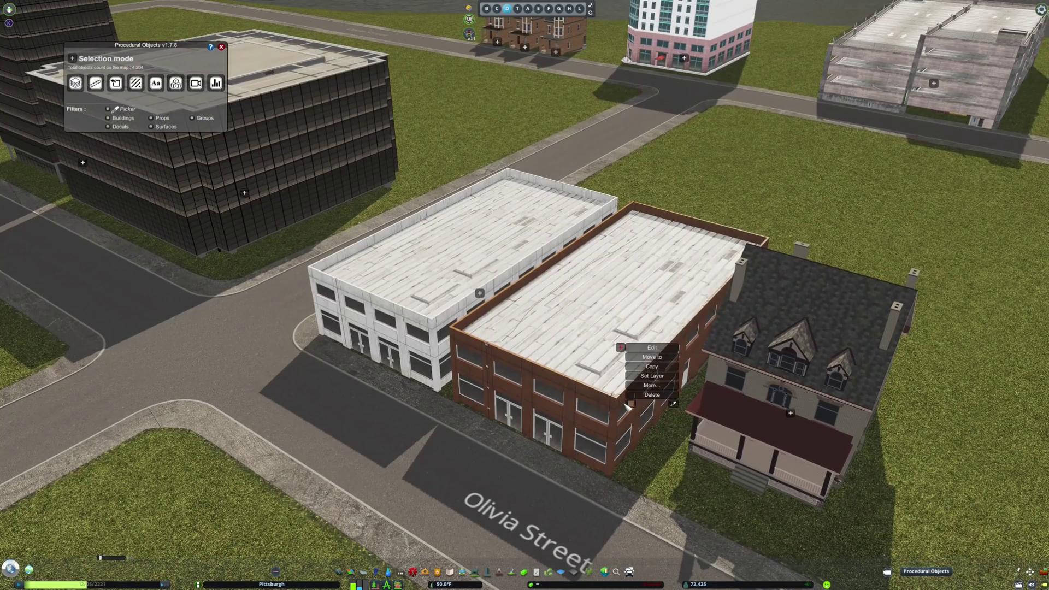
- Set the duplicated two-storey building's object colour to dark charcoal grey and deselect it
left_click(629, 405)
left_click(658, 432)
left_click_drag(684, 448, 635, 451)
left_click(713, 433)
left_click(512, 443)
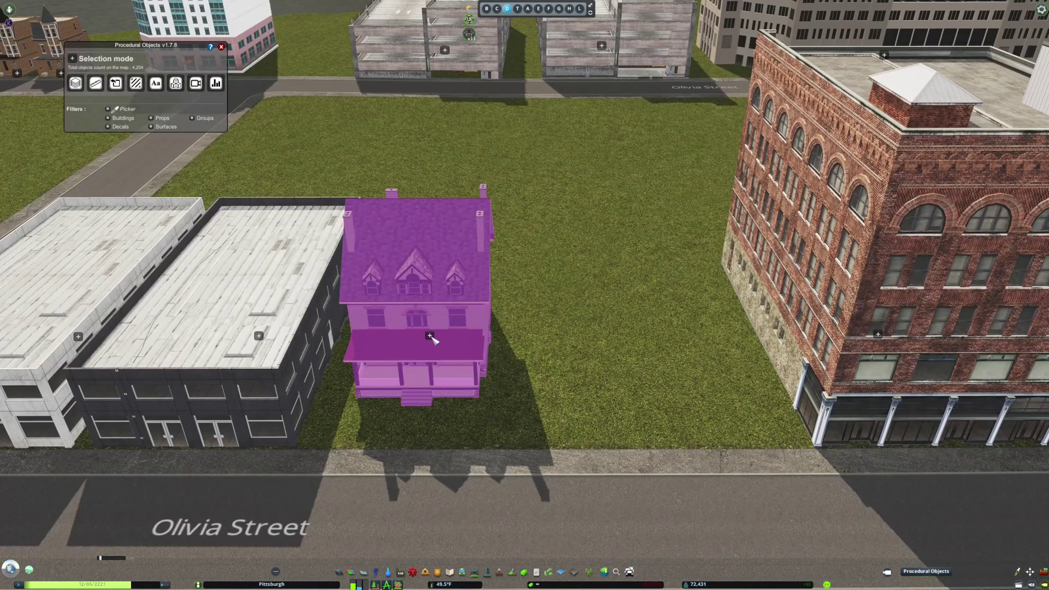
- Duplicate the dormered house along Olivia Street into the empty lot between it and the brick building
left_click(432, 338)
left_click(461, 335)
left_click_drag(395, 336, 567, 337)
left_click(108, 295)
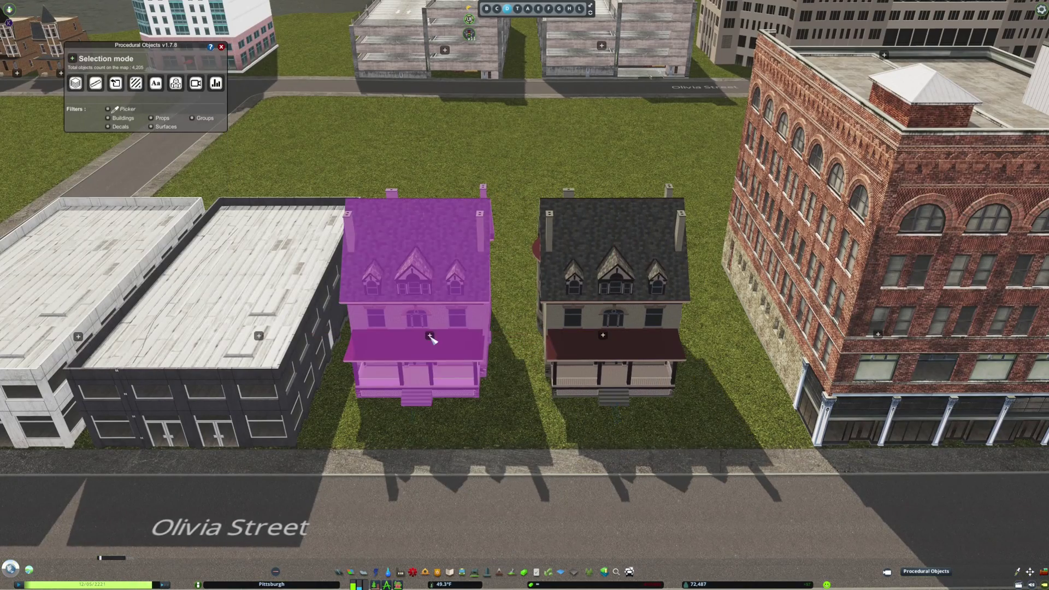
- Change the object colour of the house beside the charcoal building to near-white
left_click(429, 335)
left_click(466, 430)
left_click_drag(453, 429, 431, 421)
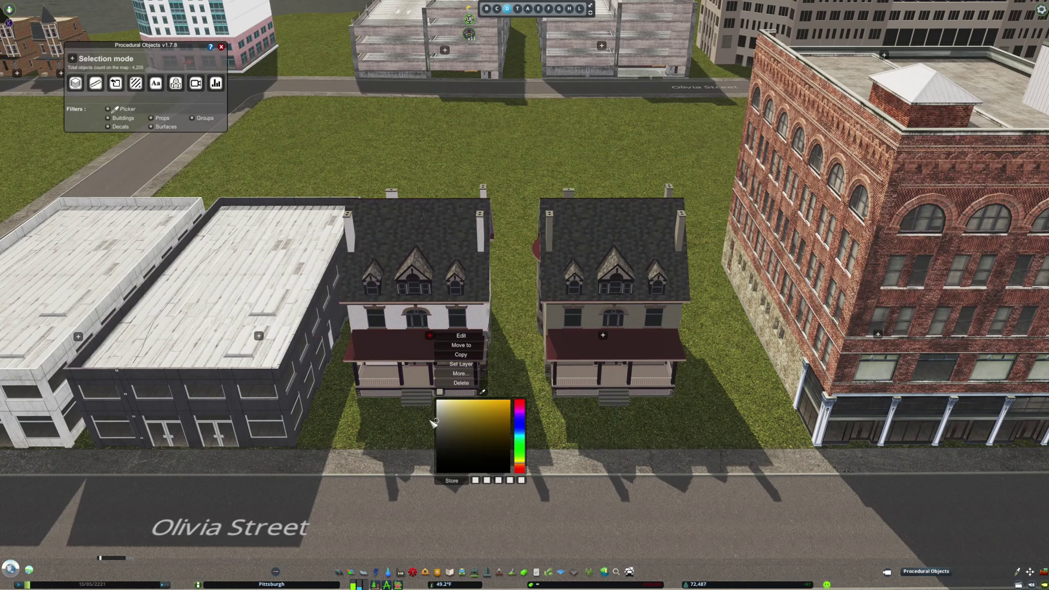
left_click(367, 417)
- Cover the unpainted house's roof texture with a 619 × 453 color rectangle in dark red at 77% opacity
left_click(603, 336)
left_click(627, 336)
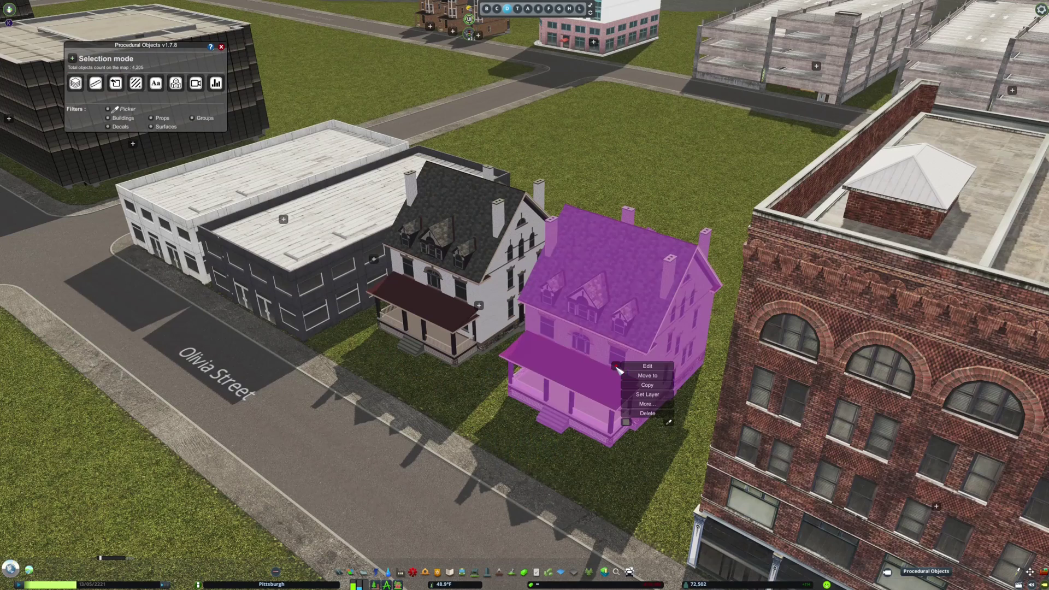
left_click(628, 367)
left_click(119, 226)
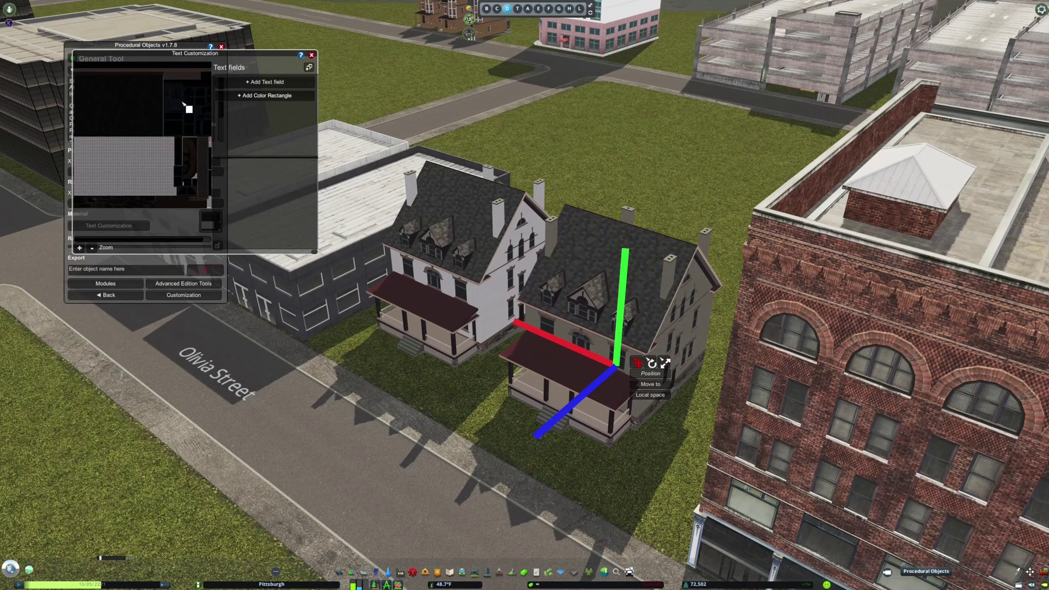
left_click_drag(81, 79, 169, 143)
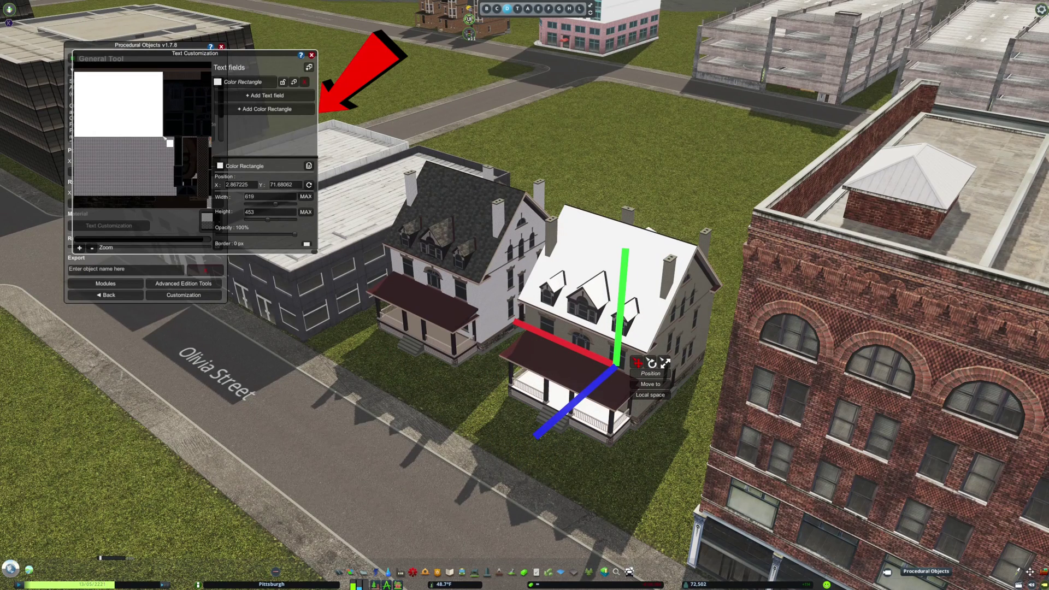
left_click(219, 166)
mouse_move(363, 203)
left_mouse_down()
mouse_move(351, 215)
mouse_move(358, 221)
left_mouse_up()
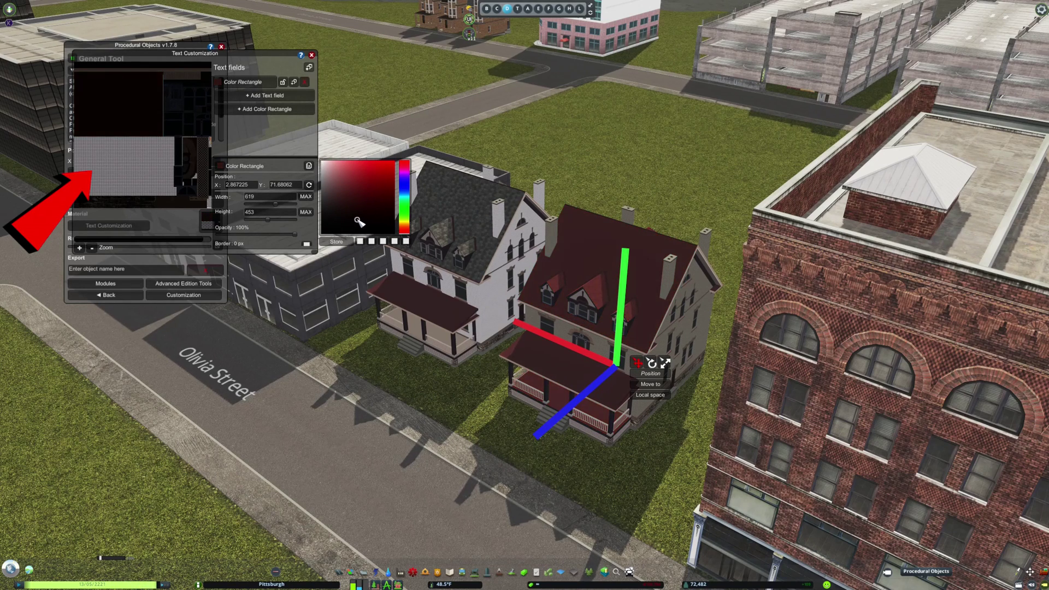
left_click(526, 178)
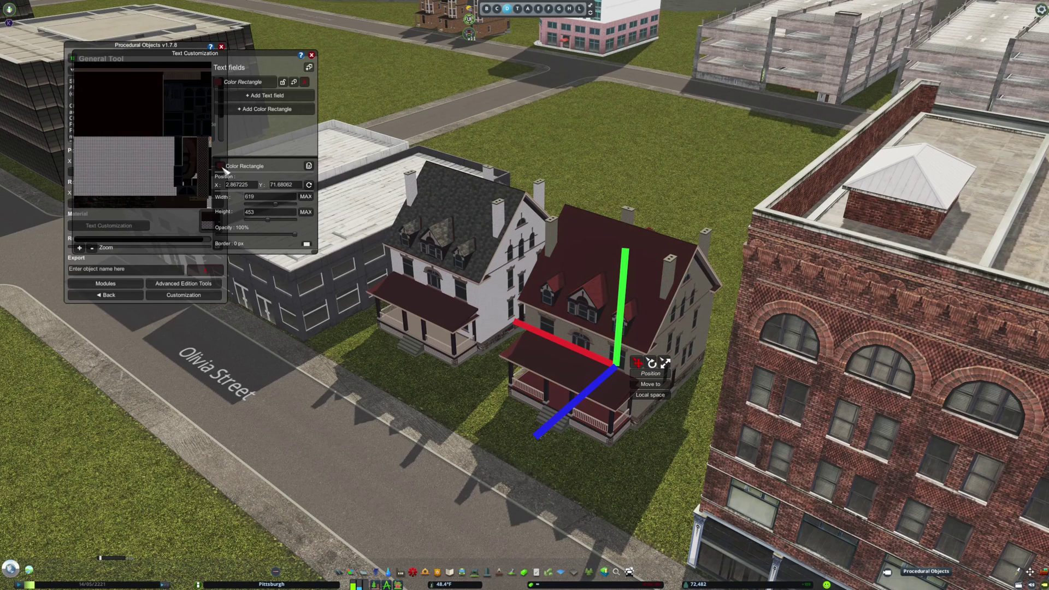
left_click_drag(300, 228, 277, 234)
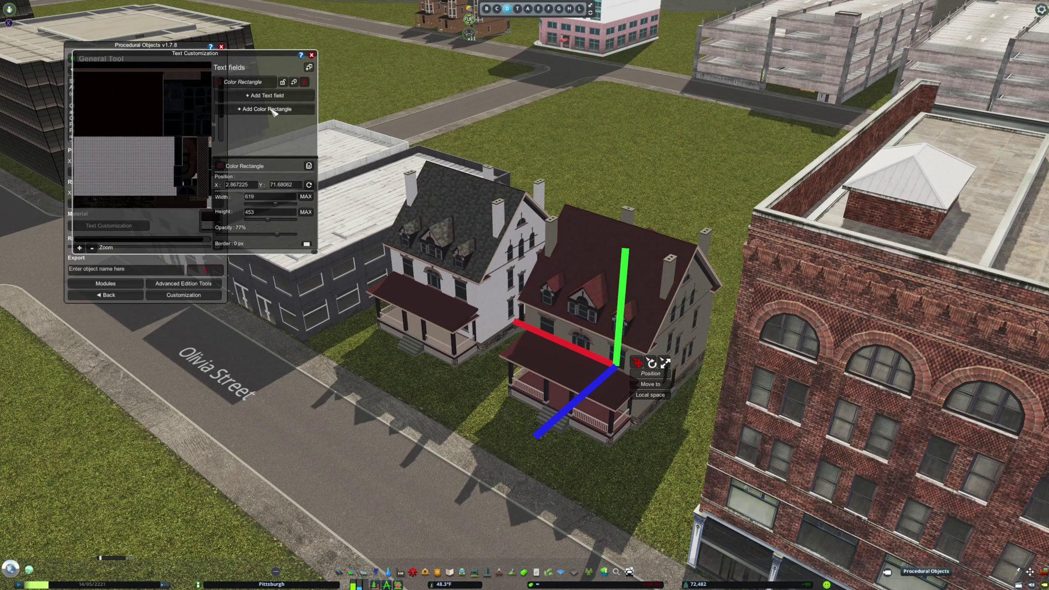
- Add a 714 × 413 color rectangle over the same house's wall texture, make it dark green, and finish editing
left_click_drag(77, 136, 176, 201)
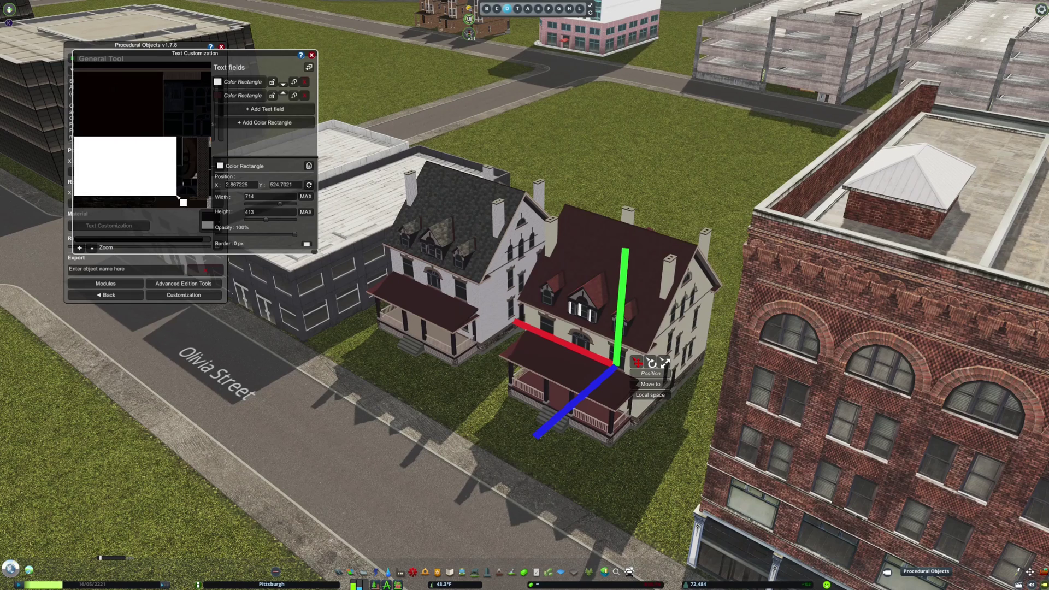
left_click(220, 166)
left_click_drag(342, 175, 356, 221)
left_click(402, 206)
left_click(311, 55)
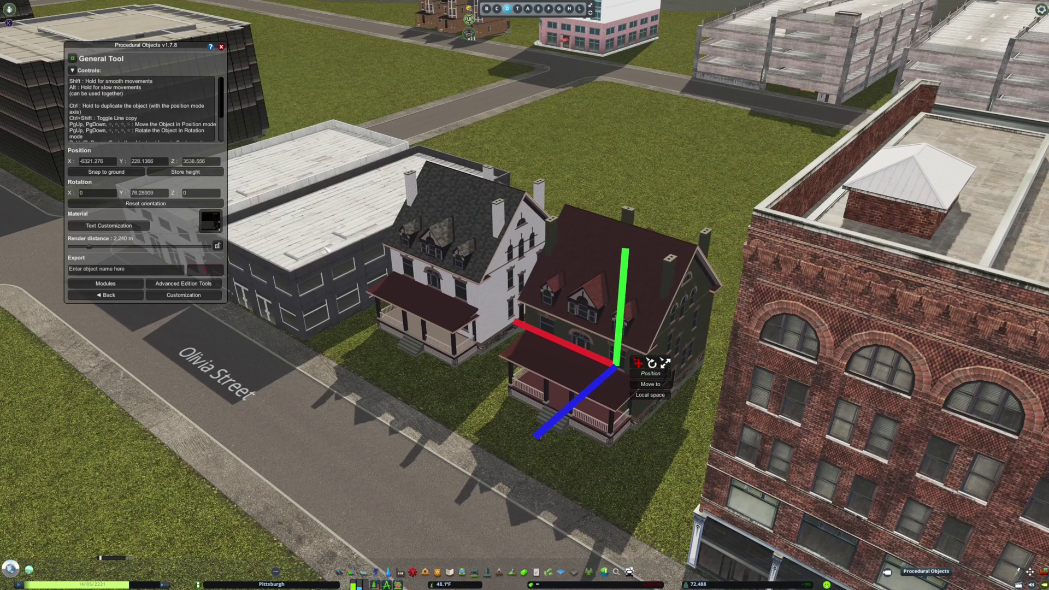
left_click(222, 47)
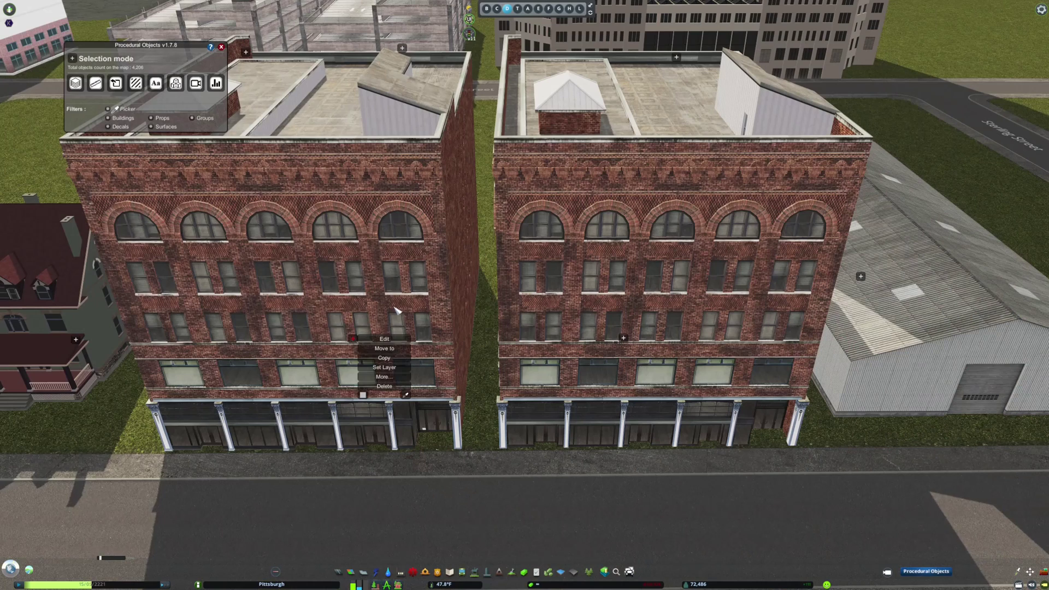
- Try tinting the brick building nearest the houses with its object colour, and deselect it
left_click(363, 395)
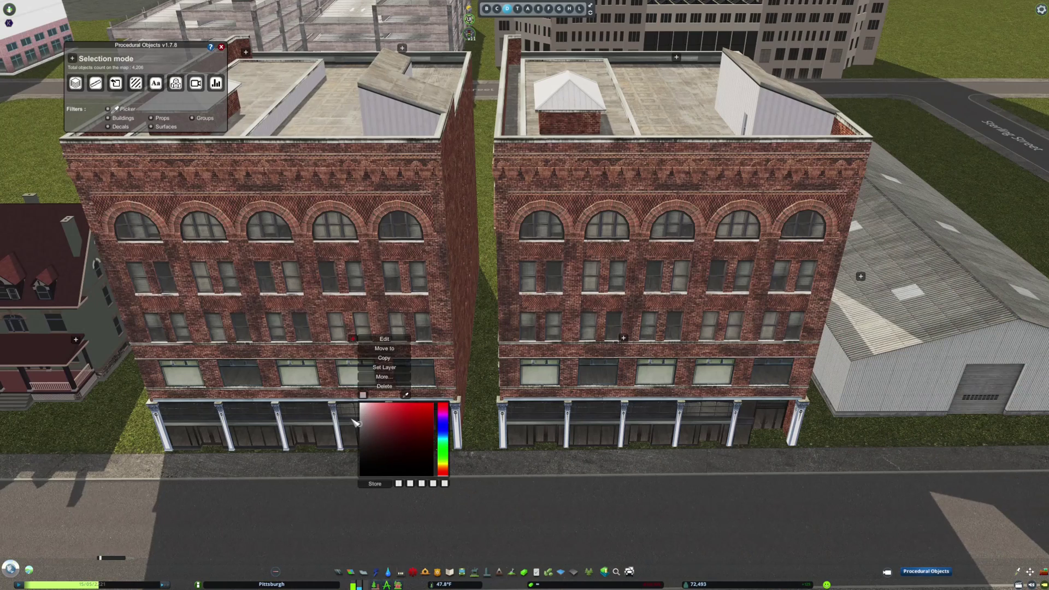
left_click(353, 339)
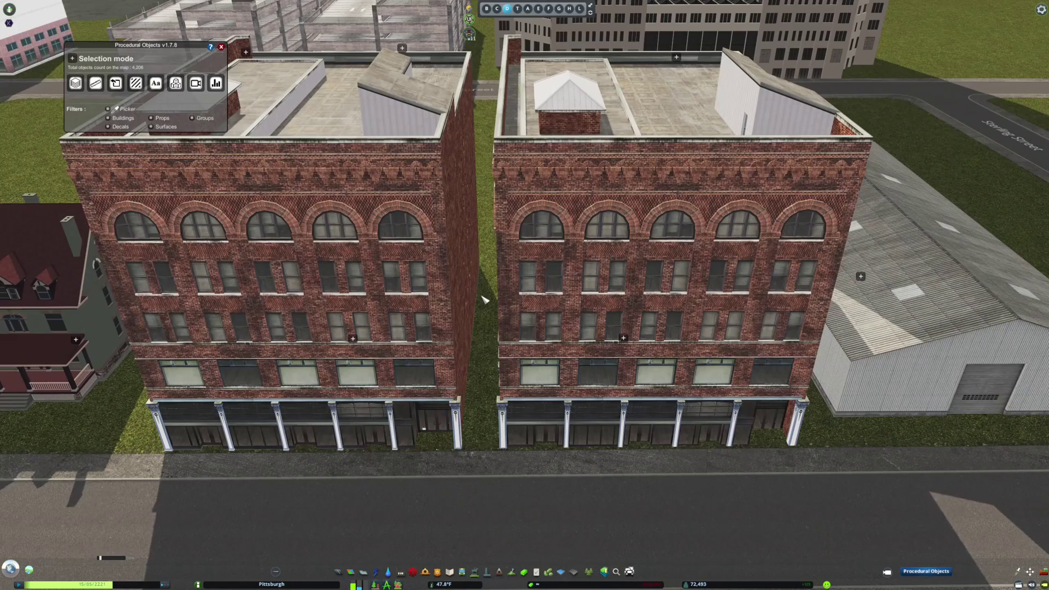
key("shift+c")
left_click(15, 452)
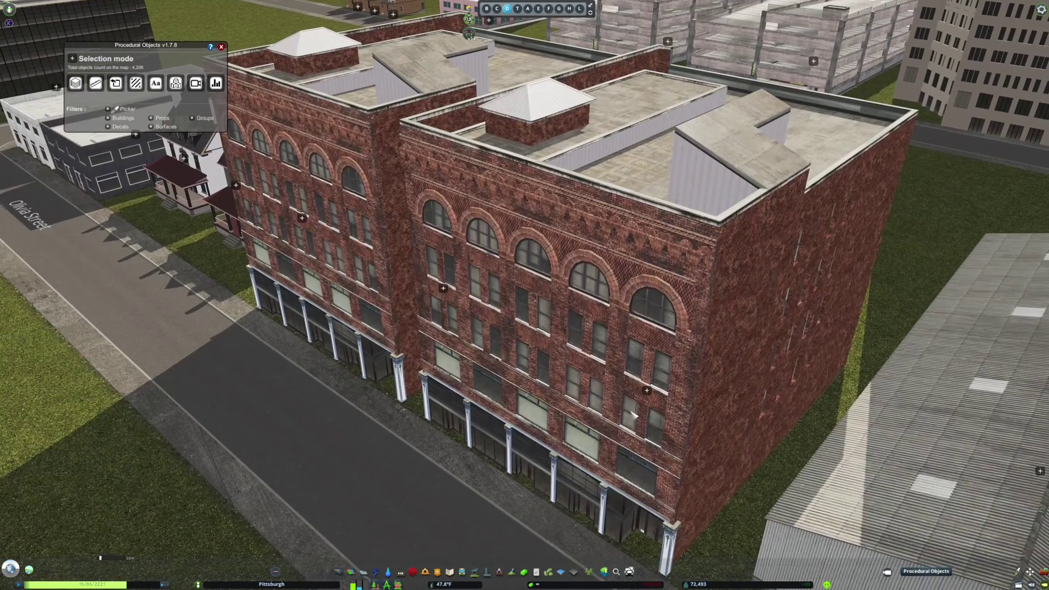
- Open text customization for the brick building next to the warehouse and cover the first brick texture area with a 301 × 517 color rectangle
right_click(645, 382)
left_click(669, 394)
left_click(184, 295)
left_click(92, 248)
left_click(91, 248)
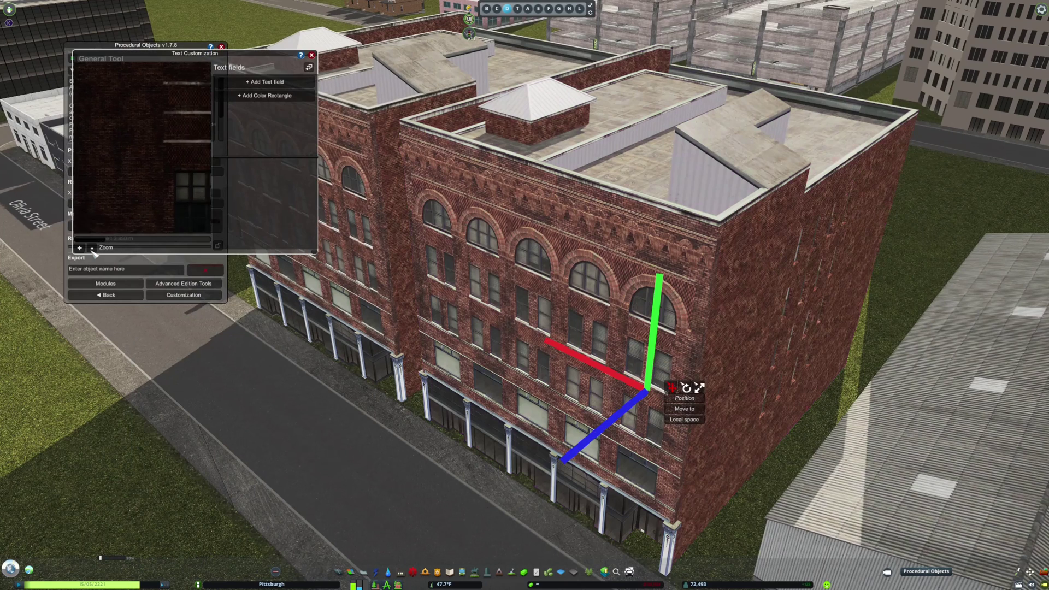
left_click(91, 248)
left_click(92, 248)
left_click(92, 248)
left_click(80, 248)
left_click(80, 248)
left_click(80, 248)
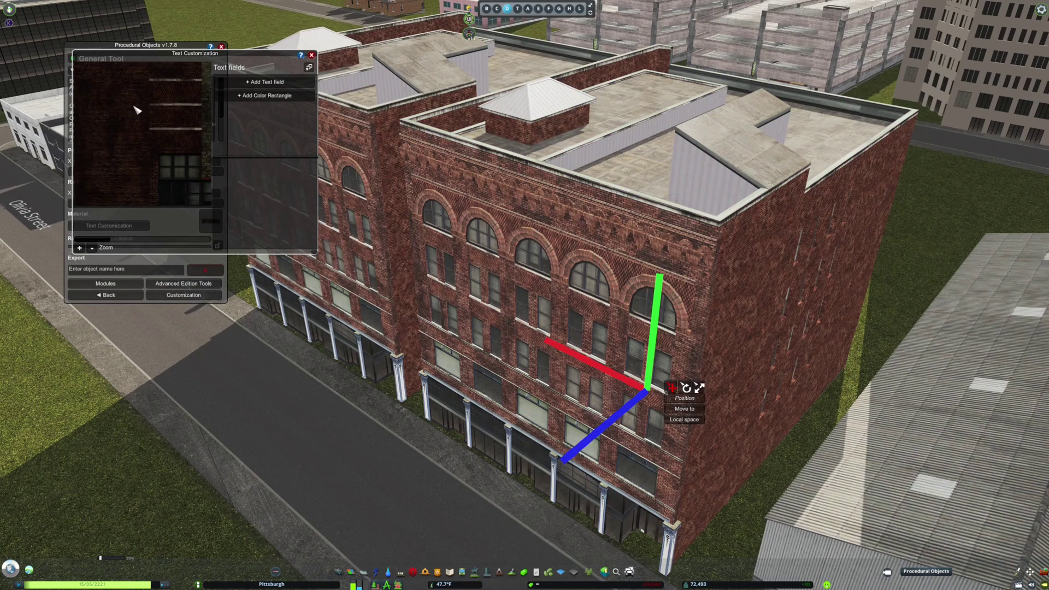
left_click(263, 96)
left_click_drag(74, 63, 162, 209)
- Set the new brick-covering rectangle to 80% opacity and a light grey colour
left_click_drag(295, 235, 280, 235)
left_click(218, 82)
left_click(322, 185)
left_click_drag(322, 184, 321, 191)
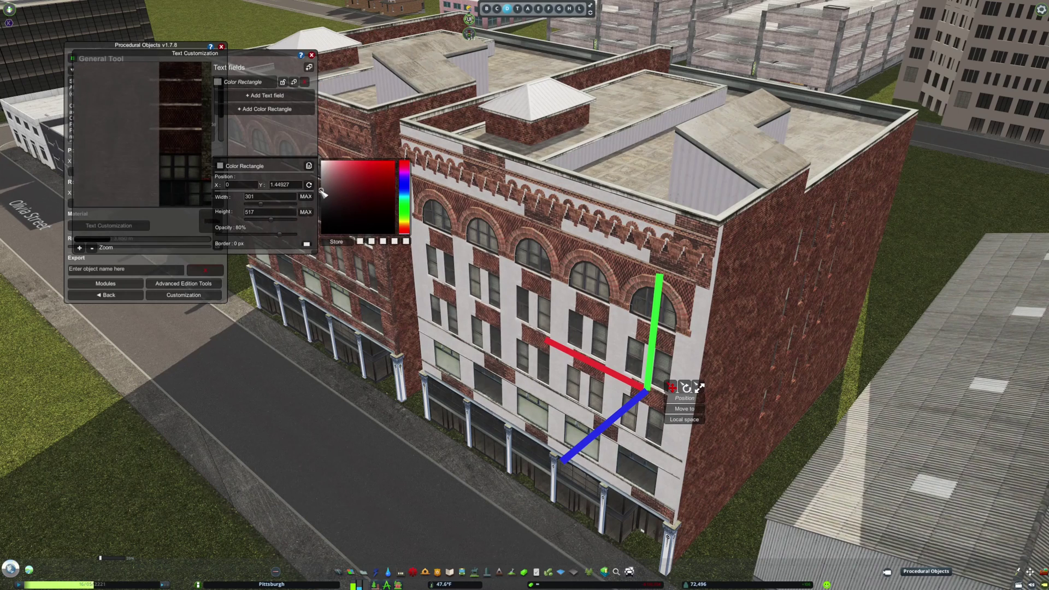
- Add a 149 × 325 color rectangle over the next brick texture area in the stored light grey at 80% opacity
left_click_drag(101, 238, 114, 238)
left_click(264, 109)
left_click_drag(104, 63, 146, 154)
left_click(219, 166)
left_click(360, 241)
left_click_drag(295, 234, 280, 234)
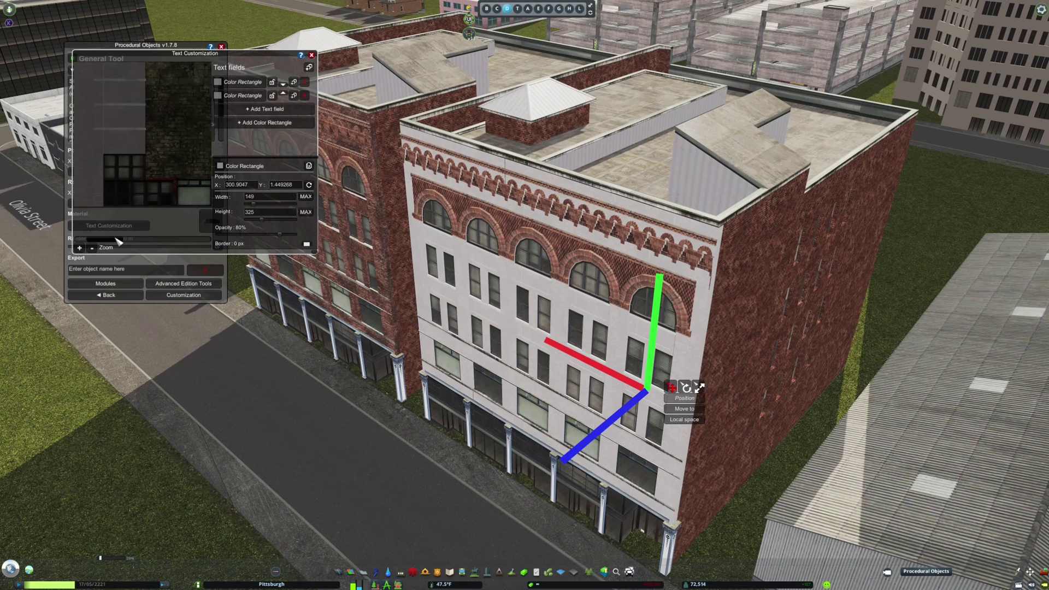
- Add a 268 × 54 light grey rectangle and a large one over further brick texture areas, both with reduced opacity
left_click_drag(115, 238, 154, 239)
left_click(265, 123)
mouse_move(92, 193)
left_mouse_down()
mouse_move(174, 208)
mouse_move(186, 240)
left_mouse_up()
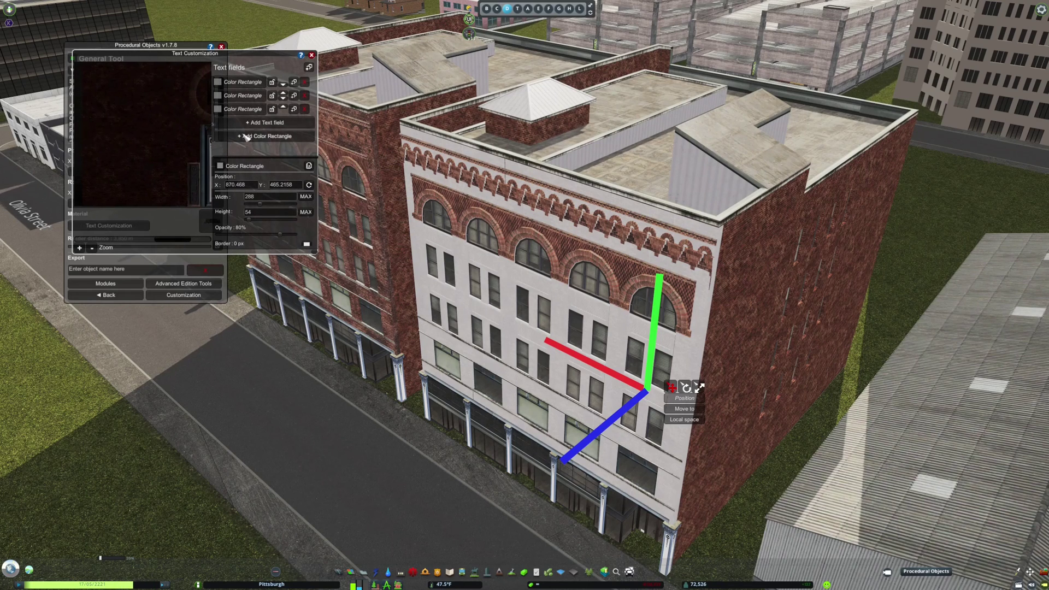
left_click(247, 136)
left_click_drag(84, 63, 201, 206)
left_click(220, 165)
left_click(360, 241)
left_click_drag(295, 234, 279, 235)
- Add another color rectangle over the next uncovered brick area and give it the stored light grey
left_click(247, 150)
mouse_move(109, 63)
left_mouse_down()
mouse_move(129, 124)
mouse_move(200, 140)
left_mouse_up()
left_click(220, 166)
left_click(361, 241)
- Cover the remaining small brick area with a 146 × 46 color rectangle in the stored light grey at reduced opacity
scroll(257, 137, "down", 2)
left_click(251, 148)
left_click(220, 166)
left_click(361, 241)
left_click_drag(258, 204, 253, 205)
left_click(220, 166)
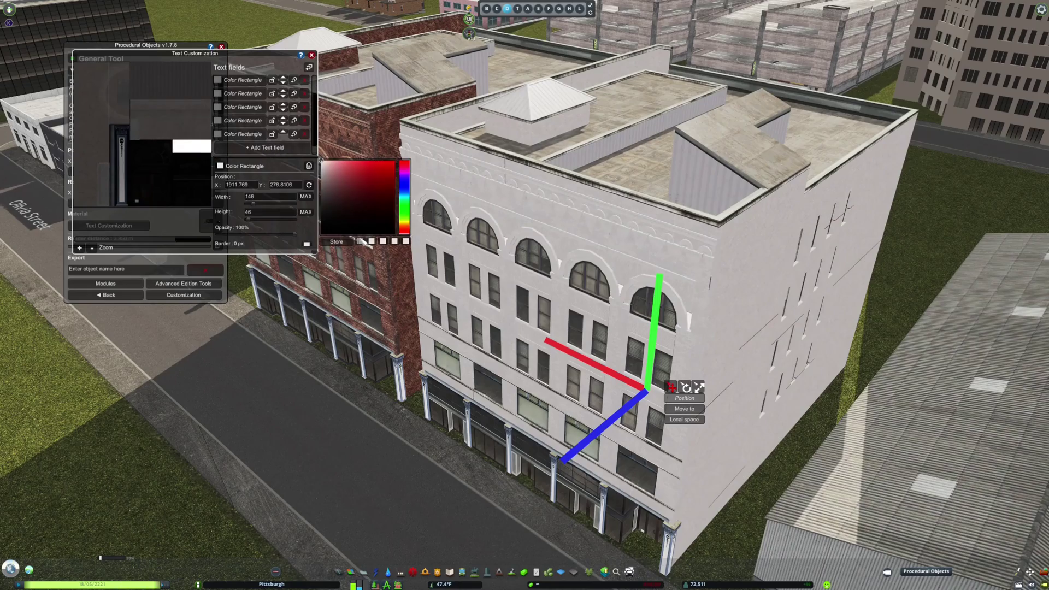
left_click(360, 241)
left_click_drag(295, 234, 282, 234)
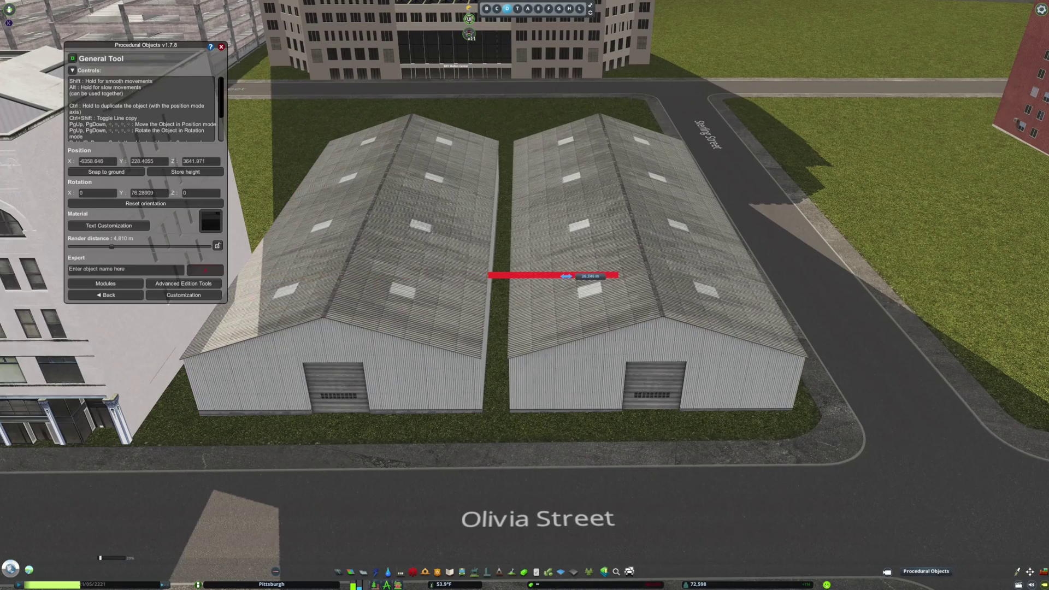
- Try tinting the warehouse beside the repainted building with its object colour
key("Escape")
left_click(387, 276)
left_click(398, 332)
left_click(441, 358)
left_click_drag(440, 358, 393, 341)
left_click(387, 275)
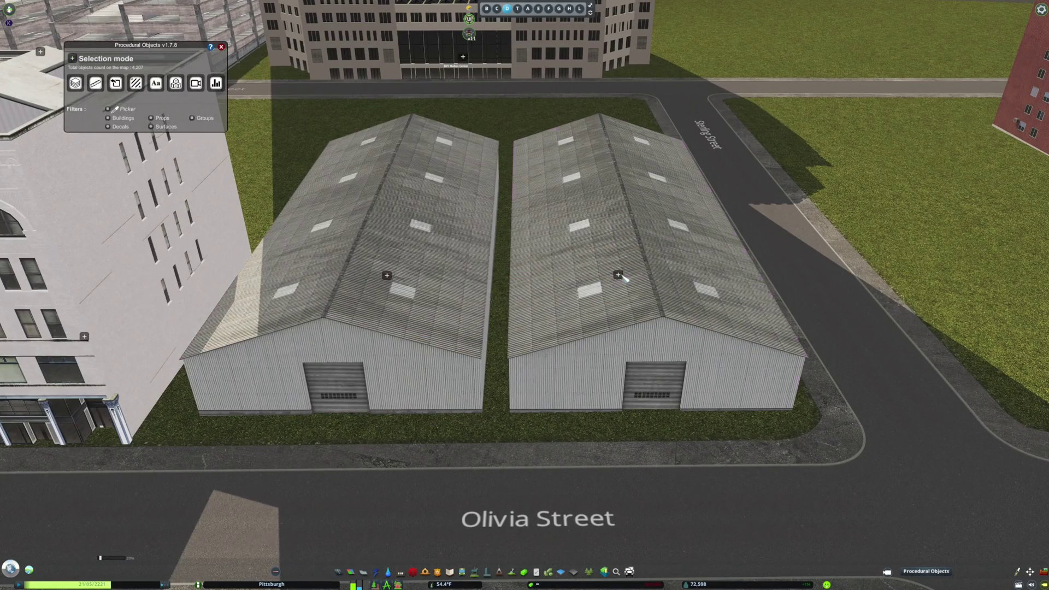
- Cover the corner warehouse's roof texture with a 1024 × 597 color rectangle in dark blue at 85% opacity
left_click(618, 275)
left_click(108, 225)
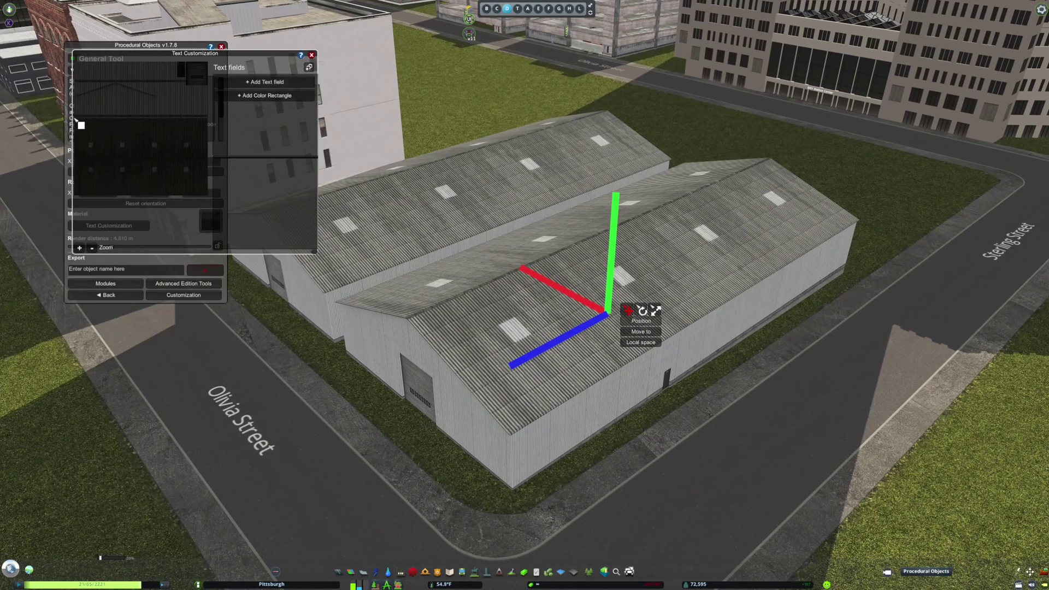
left_click(265, 95)
left_click_drag(295, 205, 302, 205)
left_click(220, 166)
left_click(404, 182)
left_click_drag(371, 204, 284, 239)
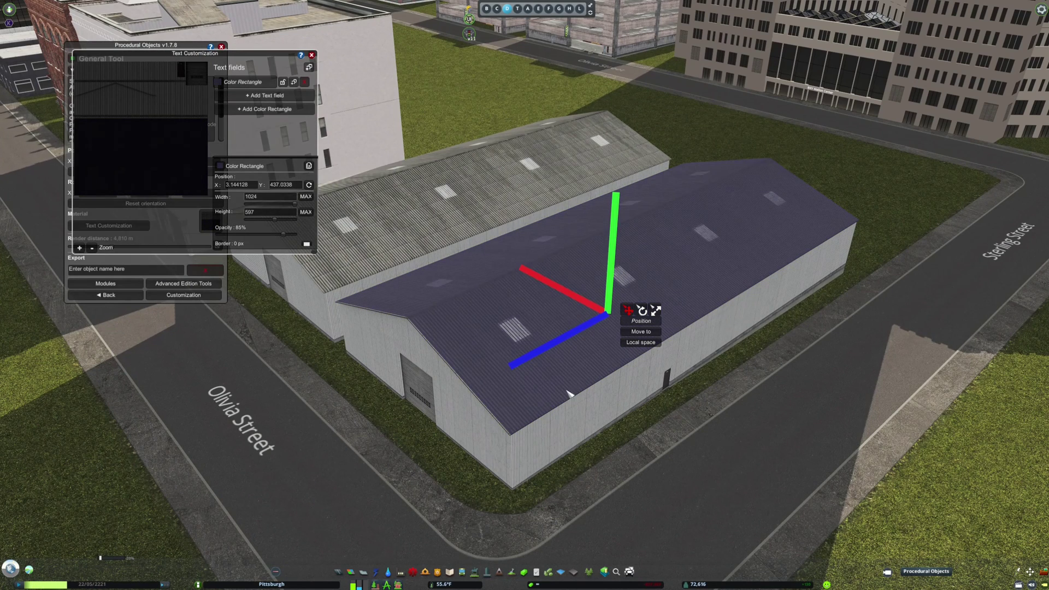
- Add a thin color rectangle across the corner warehouse's wall texture and colour it red as a stripe
left_click(264, 109)
mouse_move(75, 92)
left_mouse_down()
mouse_move(205, 101)
mouse_move(158, 104)
left_mouse_up()
left_click(217, 81)
left_click_drag(350, 184, 346, 206)
- Duplicate the red stripe onto the other wall texture, narrow it to 929 to clear the front door, and finish editing
left_click(294, 83)
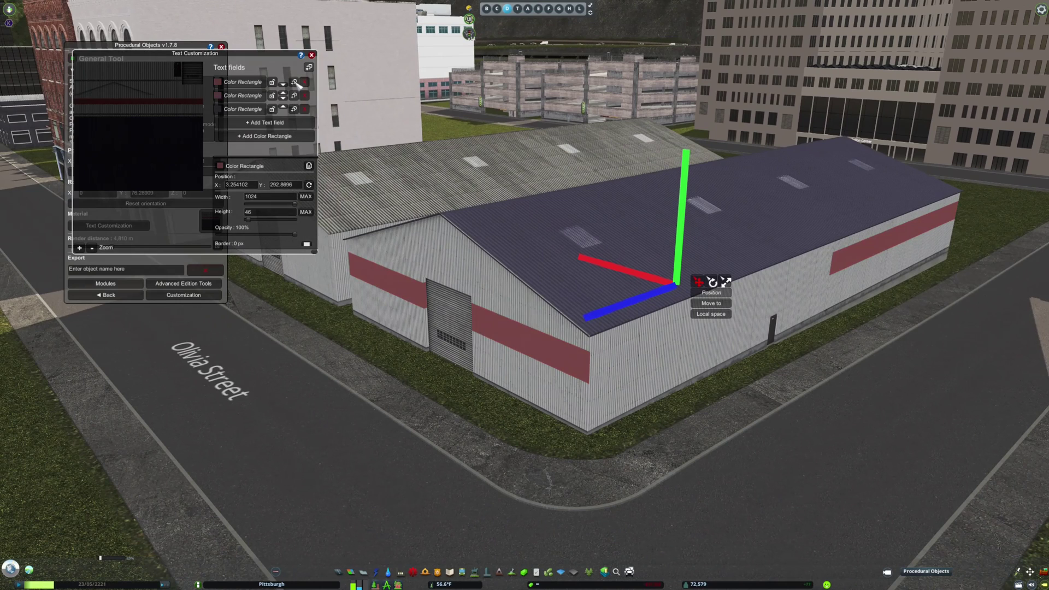
left_click_drag(126, 104, 124, 72)
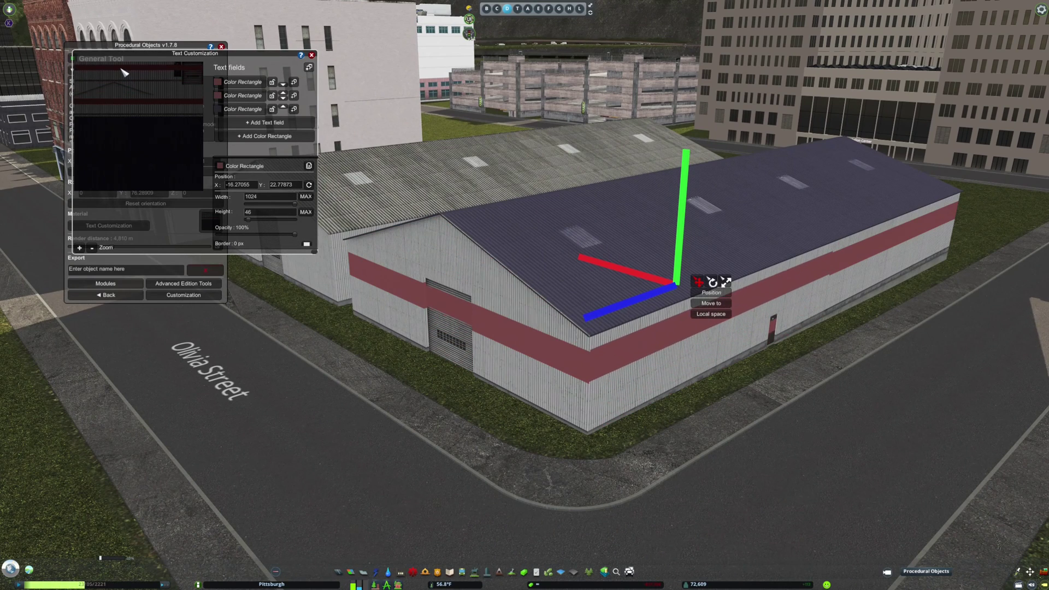
scroll(121, 73, "up", 2)
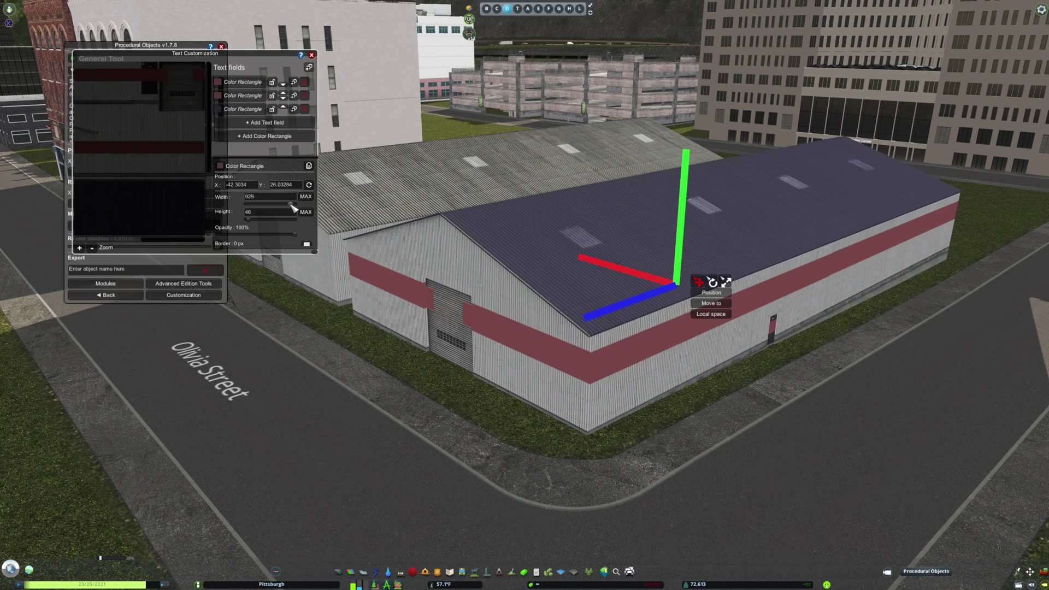
left_click(132, 296)
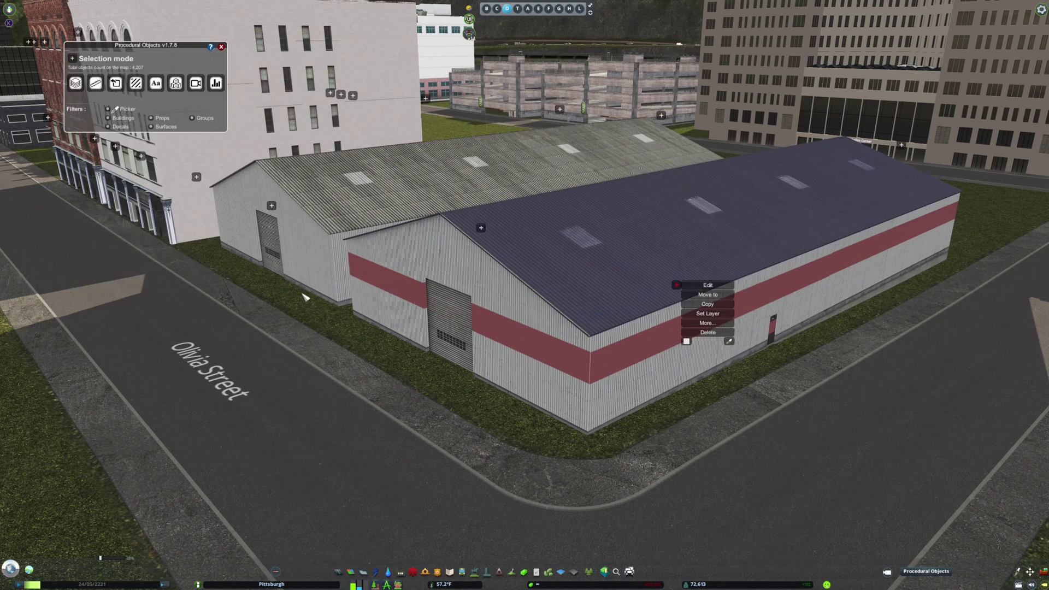
left_click(304, 297)
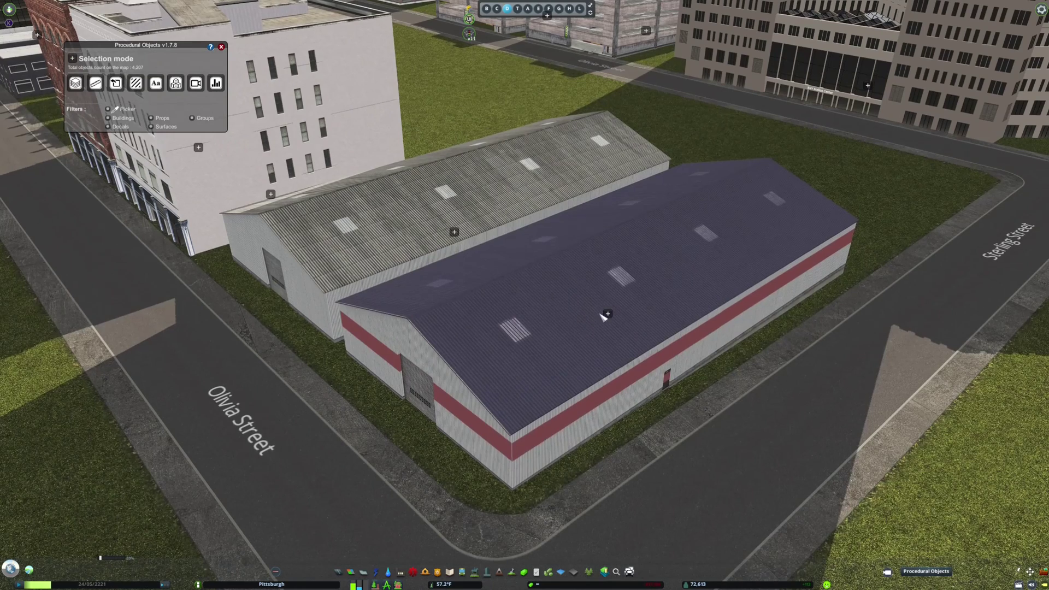
- Add the text "JJ'S LUMBER WAREHOUSE" to the corner warehouse, enlarge it to size 51, and position it on the roof slope
left_click(605, 315)
left_click(629, 316)
left_click(123, 225)
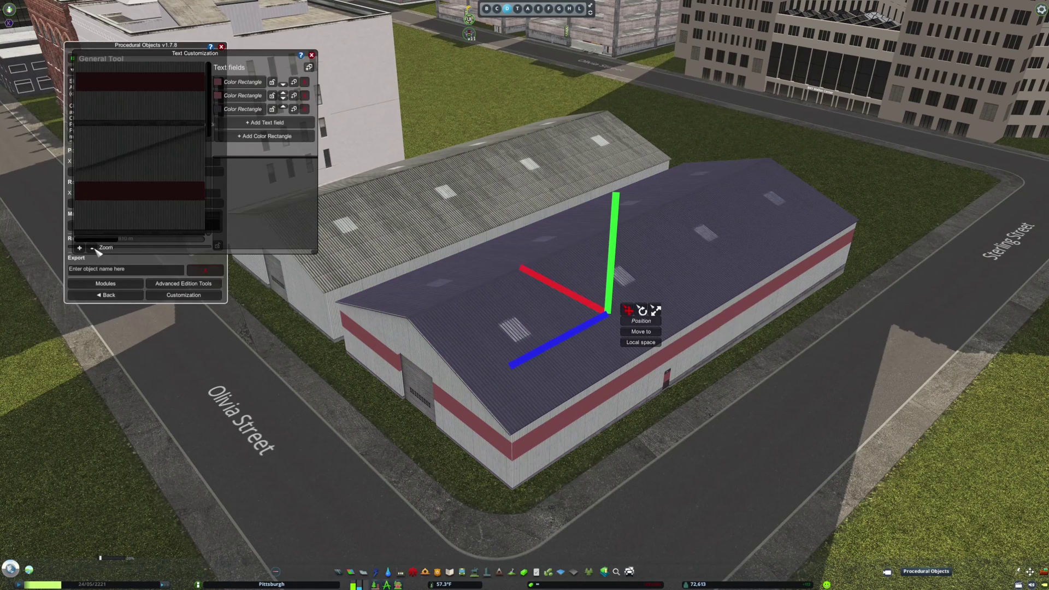
left_click(264, 122)
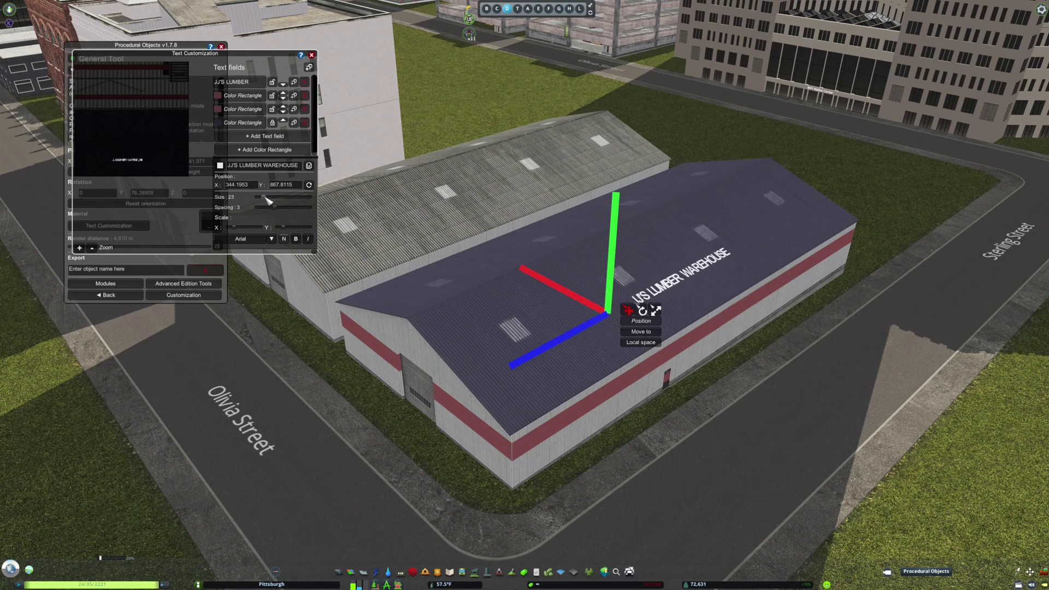
left_click_drag(265, 198, 274, 198)
left_click_drag(152, 162, 135, 130)
- Rotate the duplicated "JJ'S LUMBER WAREHOUSE" text 180° on the opposite roof slope and close text customization
key("q")
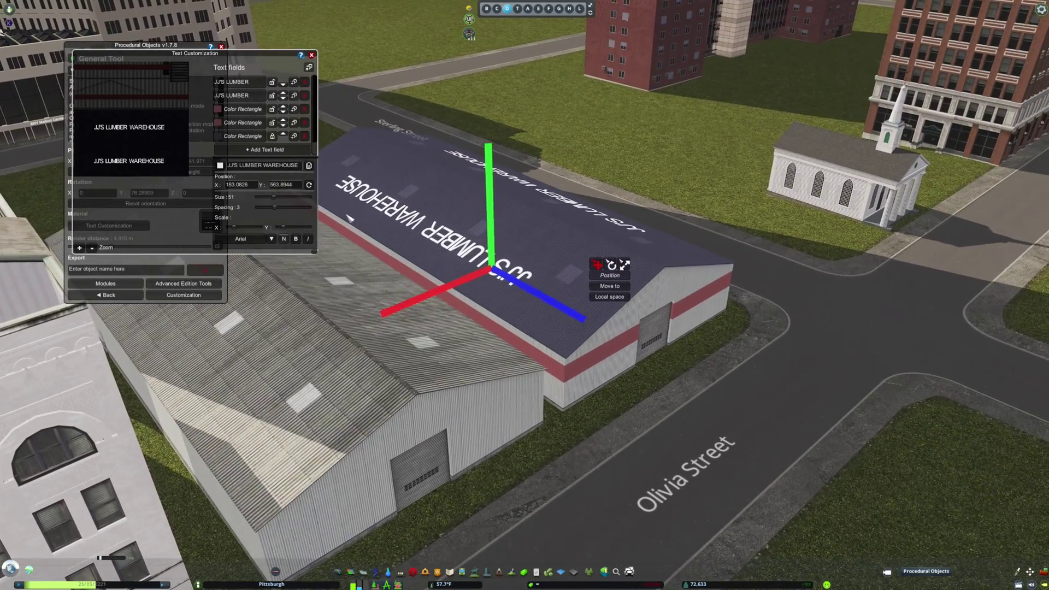
left_click(309, 185)
left_click(309, 185)
left_click(312, 55)
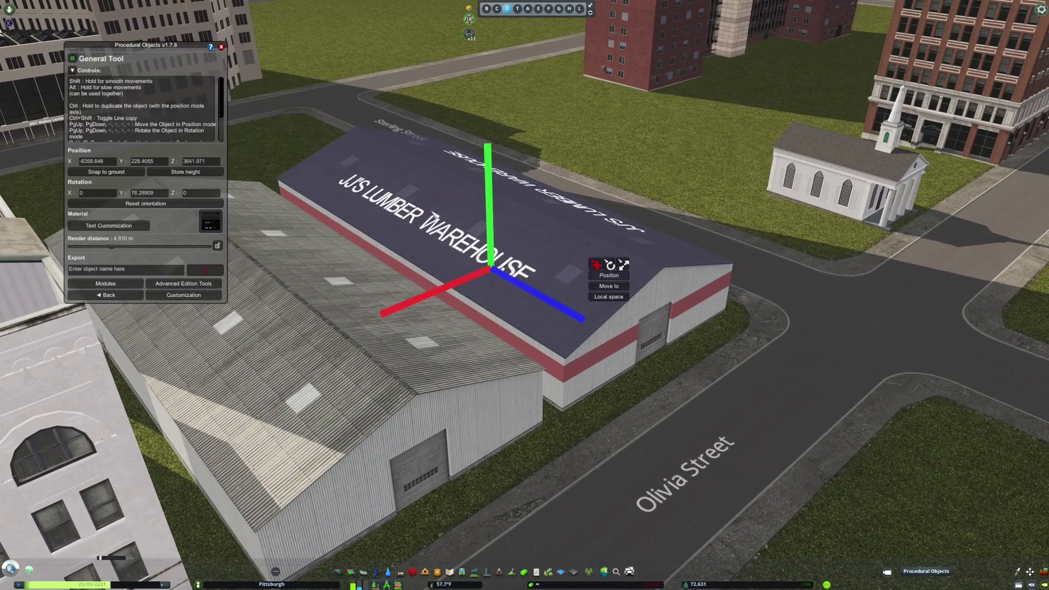
- Finish editing the duplicated roof text and look over the completed lumber warehouse
key("Escape")
key("Escape")
key("q")
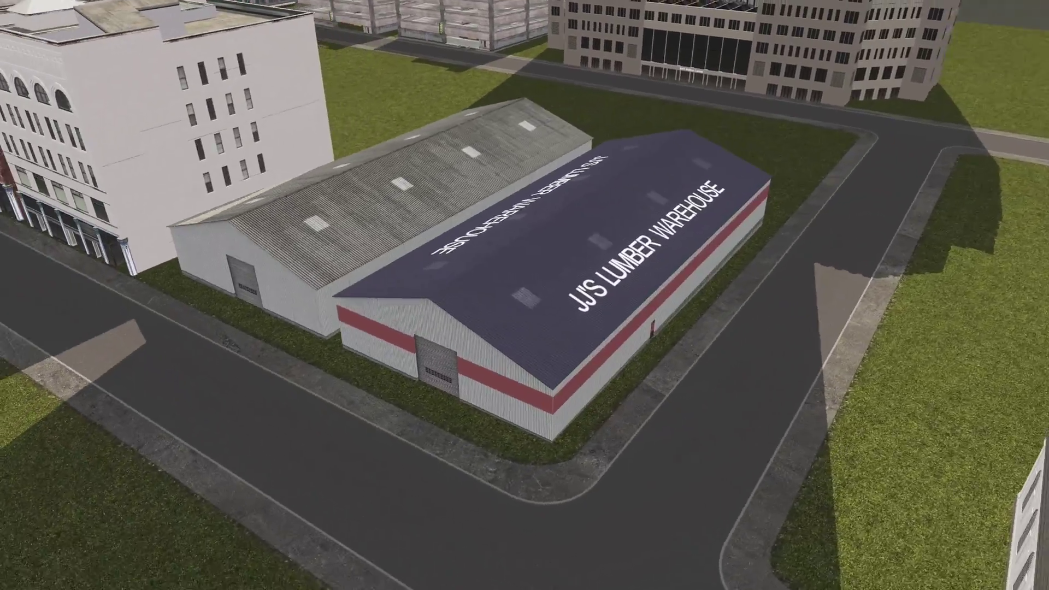
key("r")
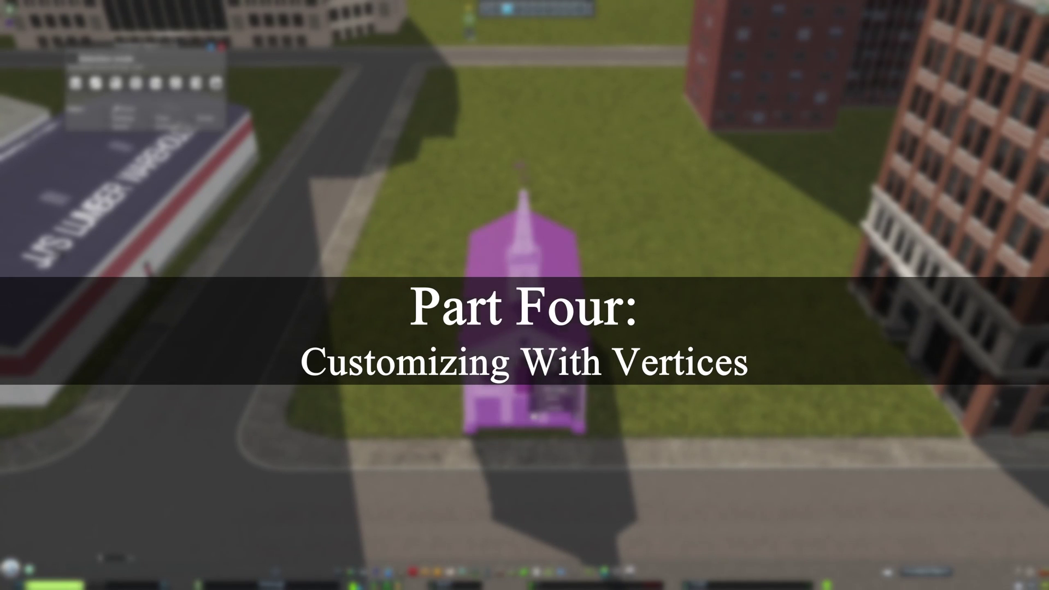
- Edit the white church and place a duplicate of it alongside the original on the same street frontage
left_click(552, 364)
left_click_drag(437, 359, 628, 359)
key("c")
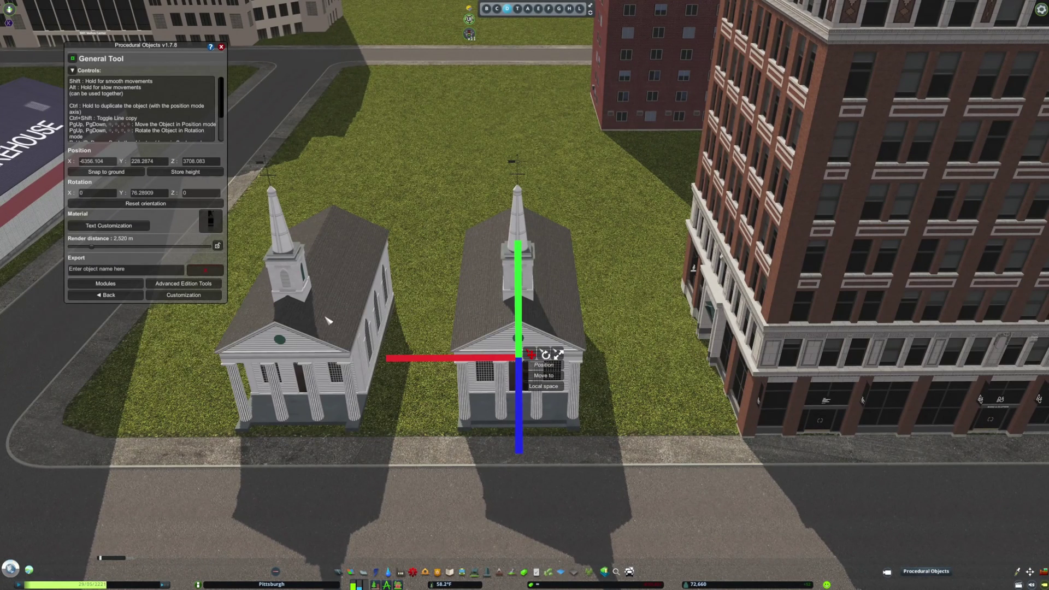
- Select the vertices of the church copy's columned front porch, push them back into the building, and finish customizing
left_click(184, 296)
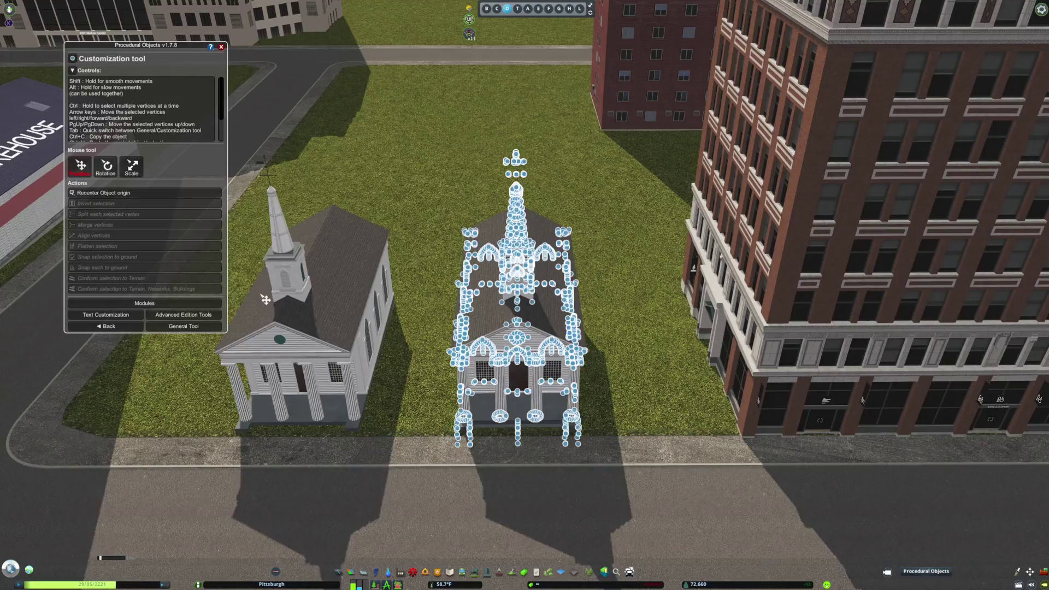
scroll(503, 321, "up", 4)
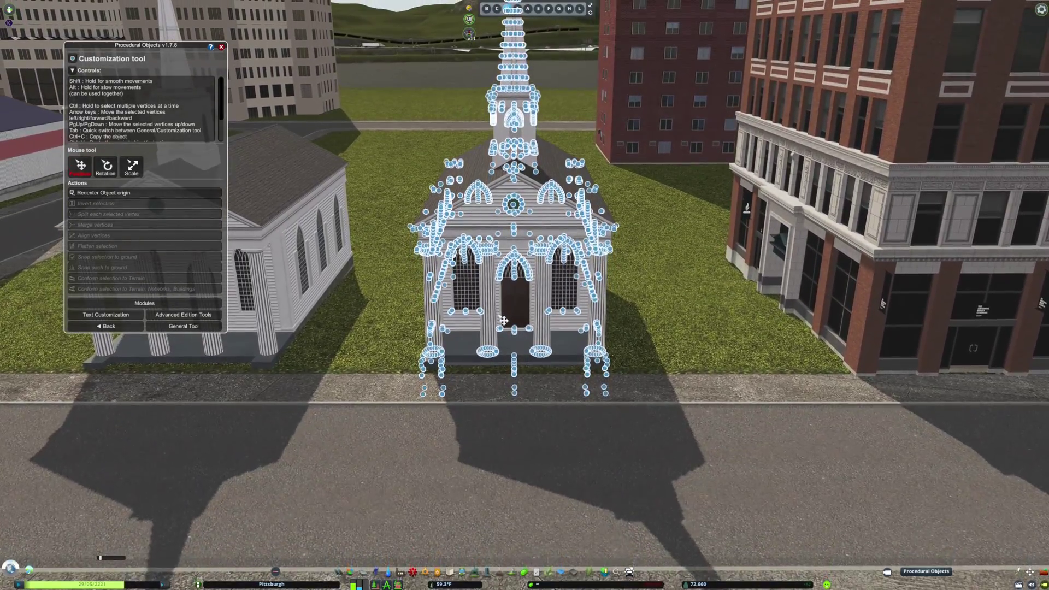
scroll(503, 320, "down", 5)
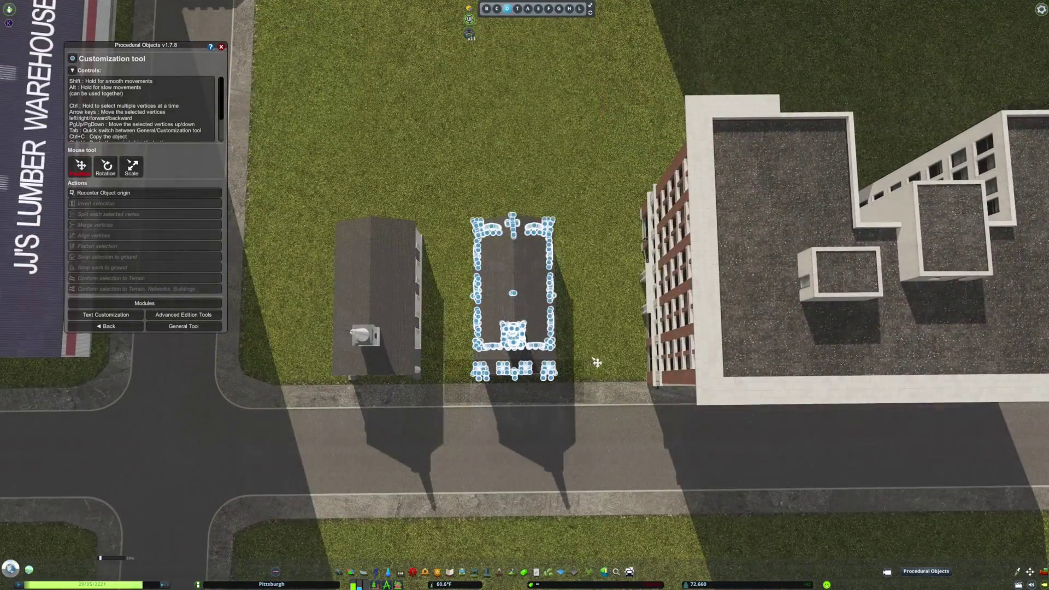
left_click_drag(604, 357, 446, 403)
scroll(605, 359, "up", 3)
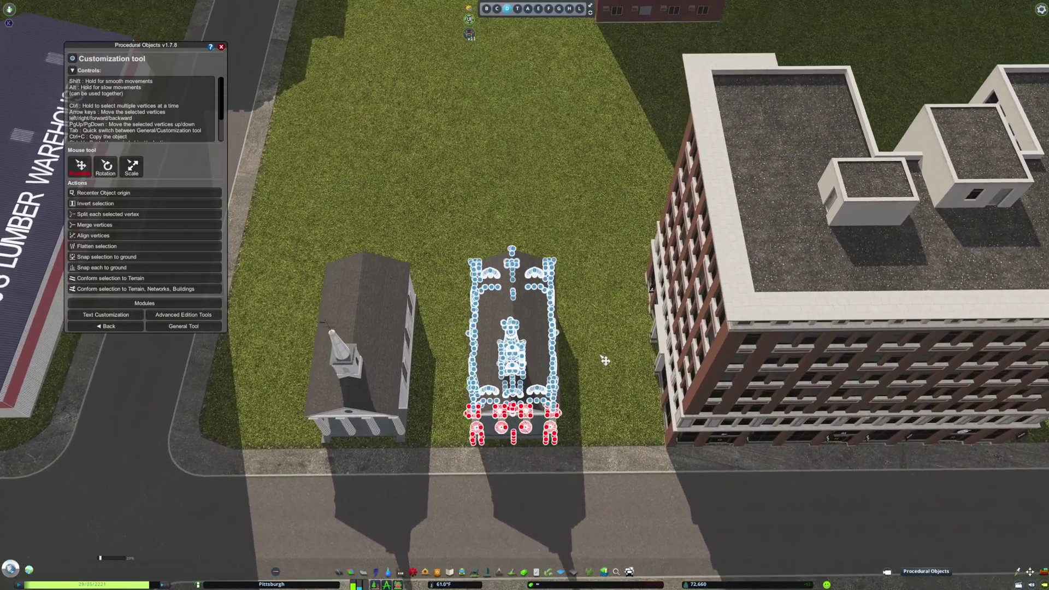
scroll(601, 372, "up", 3)
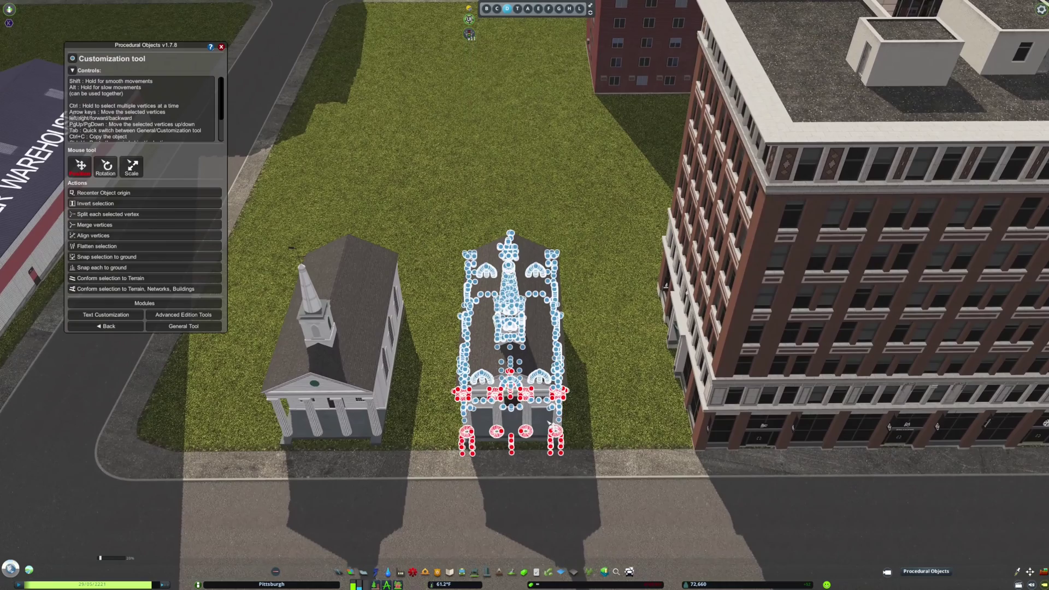
left_click_drag(527, 433, 531, 407)
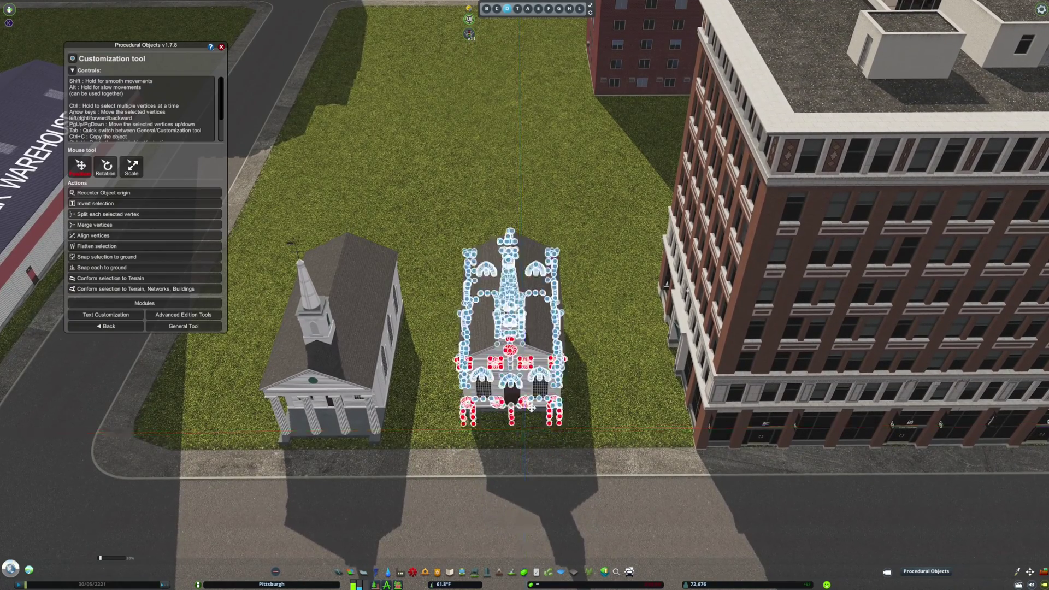
left_click(109, 327)
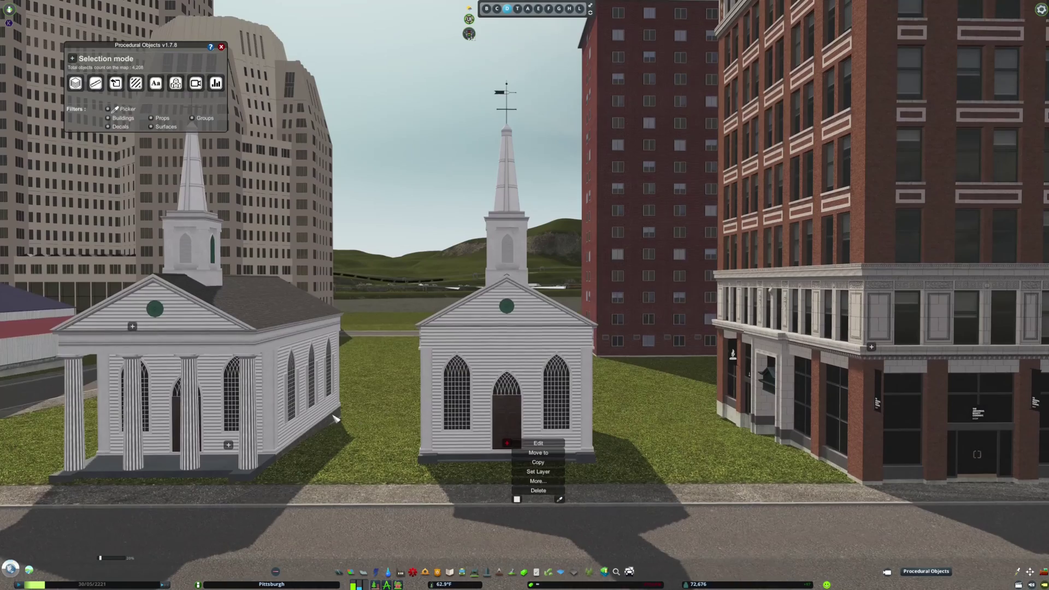
- Select the weather vane vertices on the porchless church, merge them into one point, and lower it into the spire
left_click(543, 441)
left_click(184, 295)
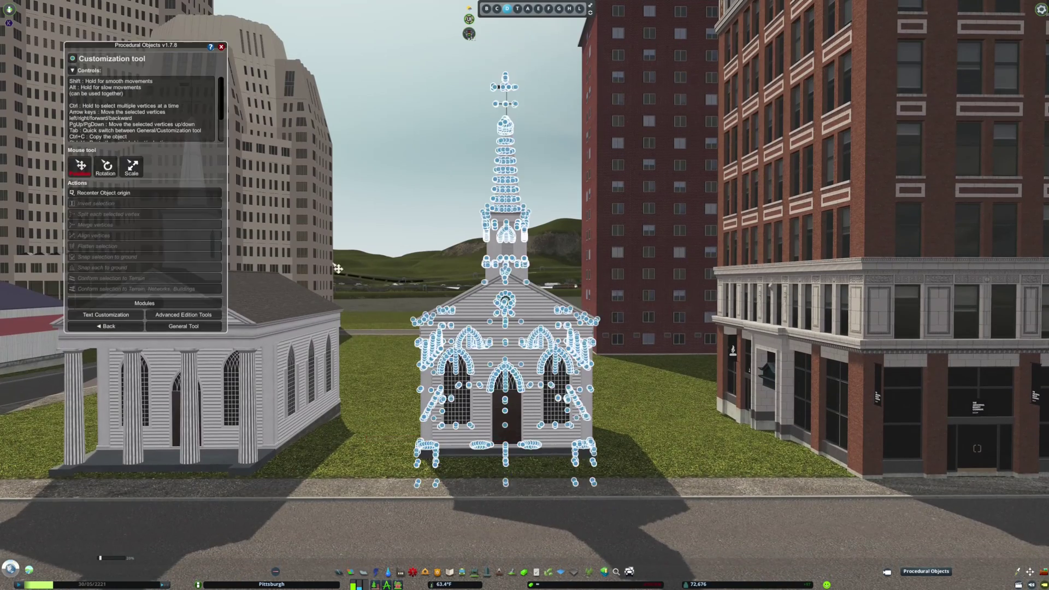
left_click_drag(473, 114, 563, 65)
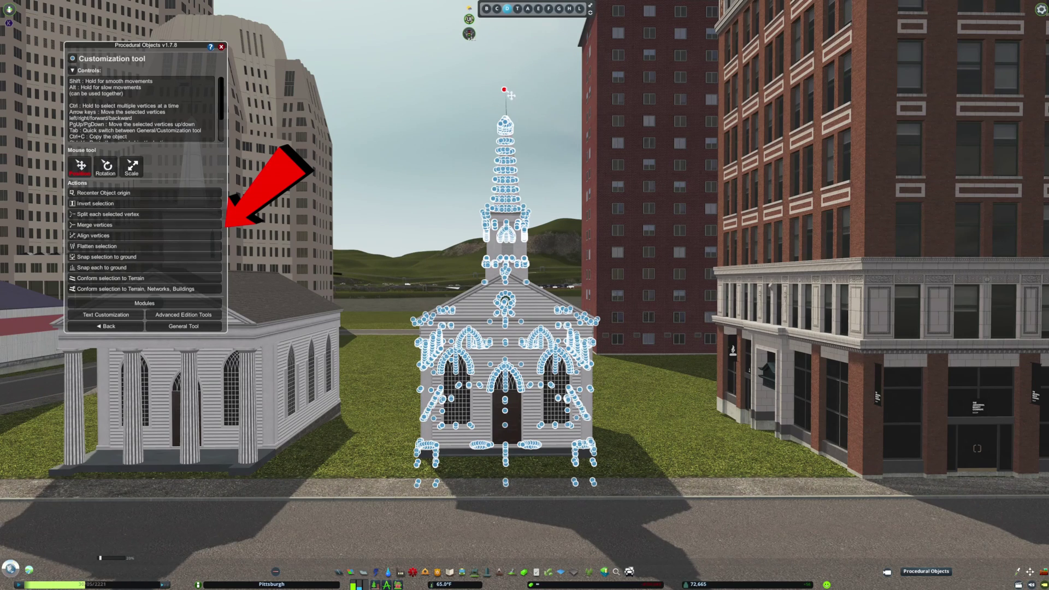
left_click_drag(510, 97, 512, 132)
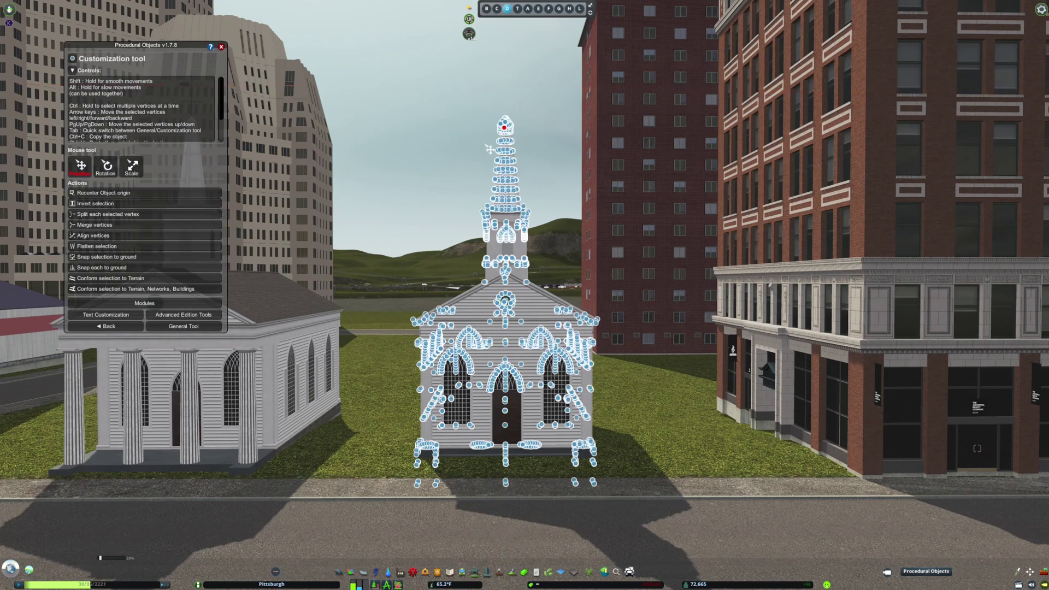
- Select the porchless church's spire and bell tower vertices, lower them inside the building to hide the steeple, and finish customizing
left_click_drag(567, 164, 573, 109)
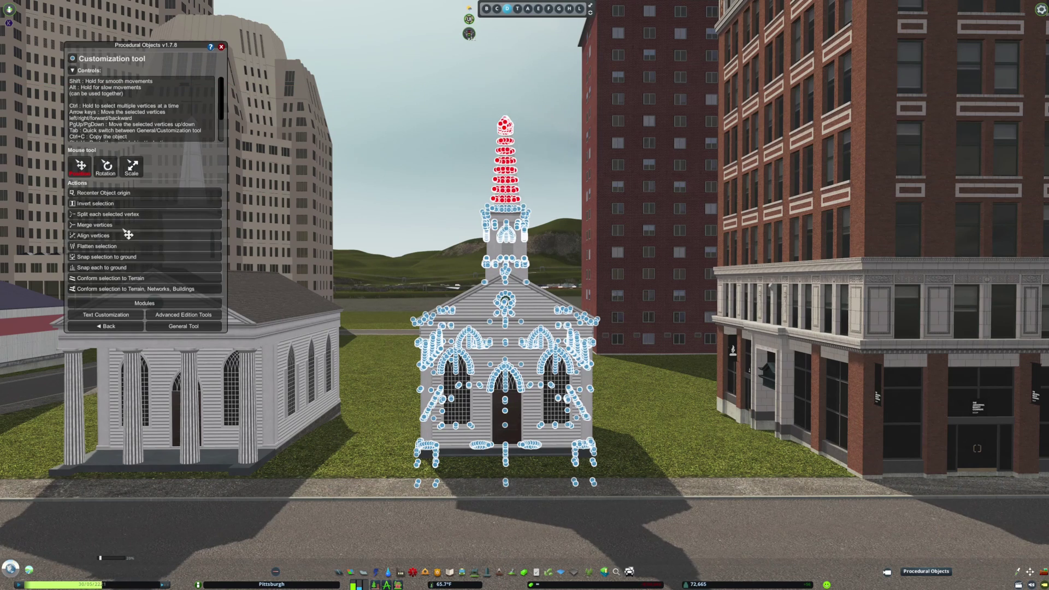
left_click_drag(512, 163, 513, 214)
left_click(455, 274)
left_click_drag(582, 195, 582, 194)
left_click_drag(509, 238, 515, 306)
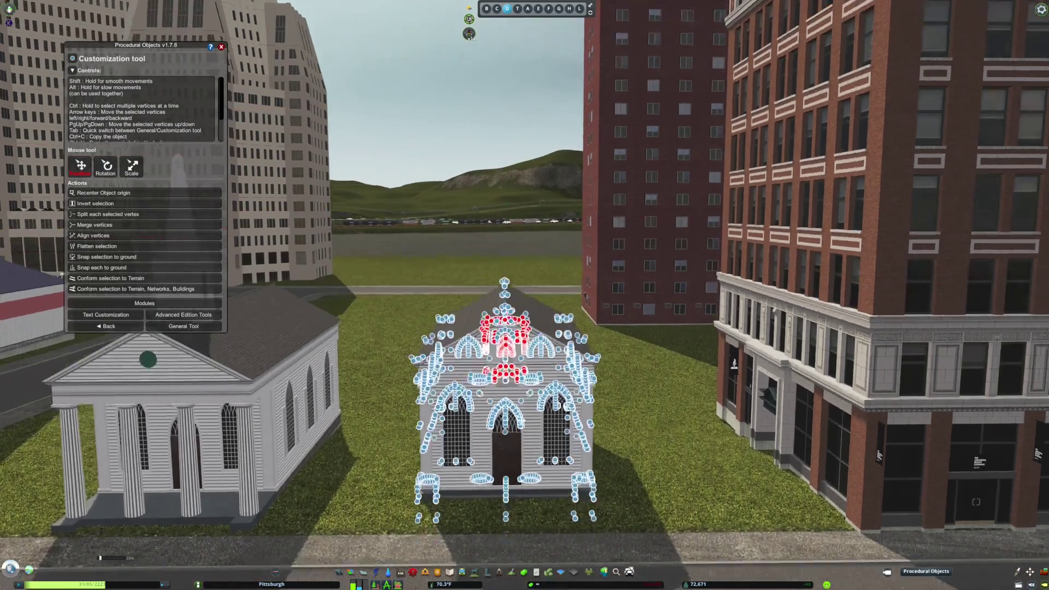
left_click_drag(527, 426, 528, 428)
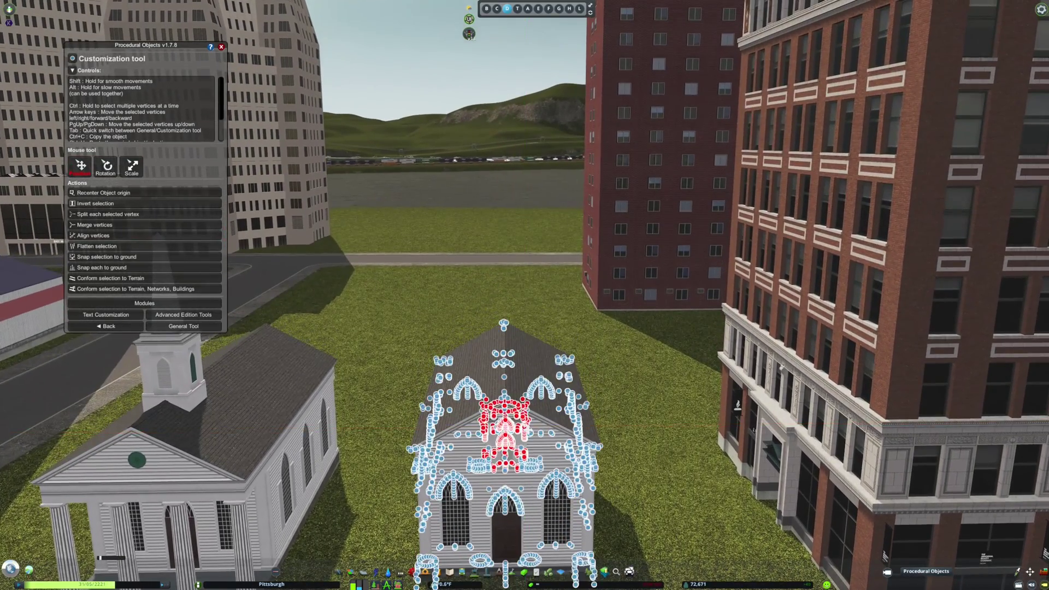
scroll(528, 427, "down", 5)
scroll(513, 426, "up", 3)
left_click(133, 327)
scroll(513, 258, "up", 3)
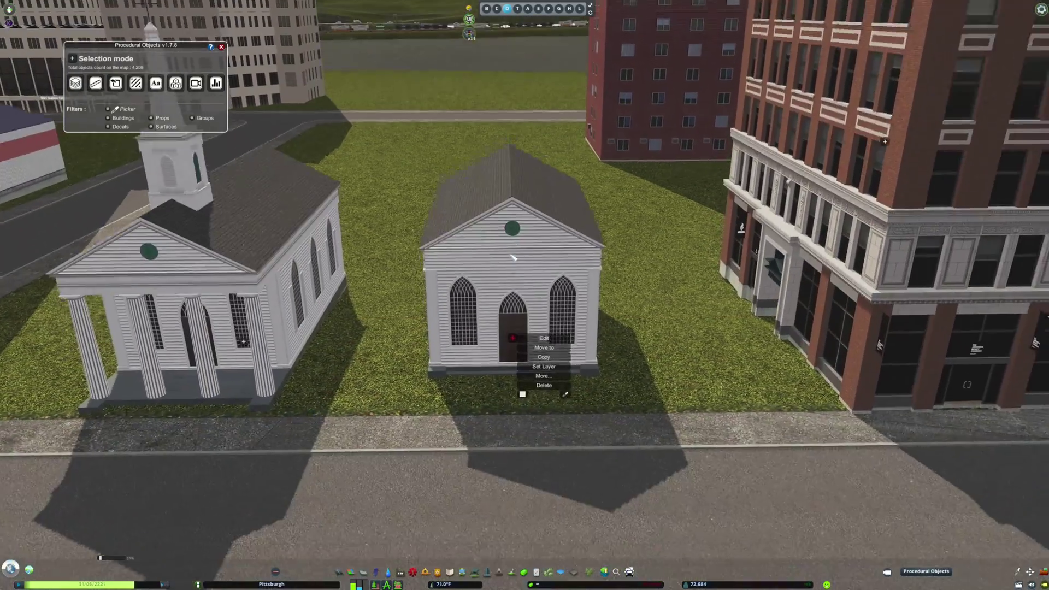
- Scale up the church without a steeple so it is clearly larger than the original church beside it
left_click(544, 338)
scroll(511, 235, "up", 5)
scroll(511, 235, "down", 8)
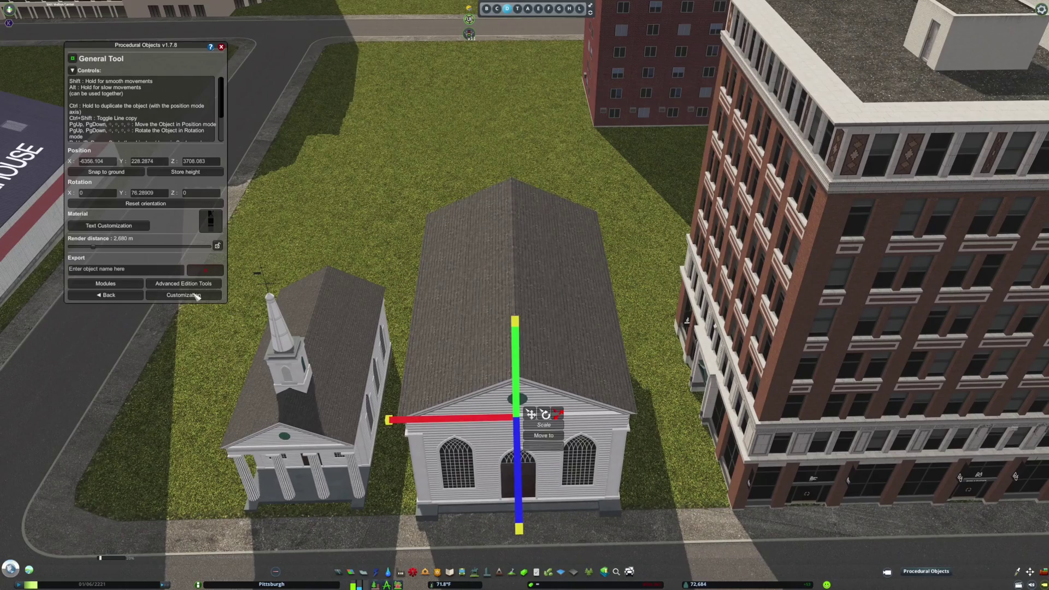
key("shift+c")
left_click(20, 444)
left_click(132, 298)
left_click(1044, 585)
left_click_drag(1047, 587, 918, 587)
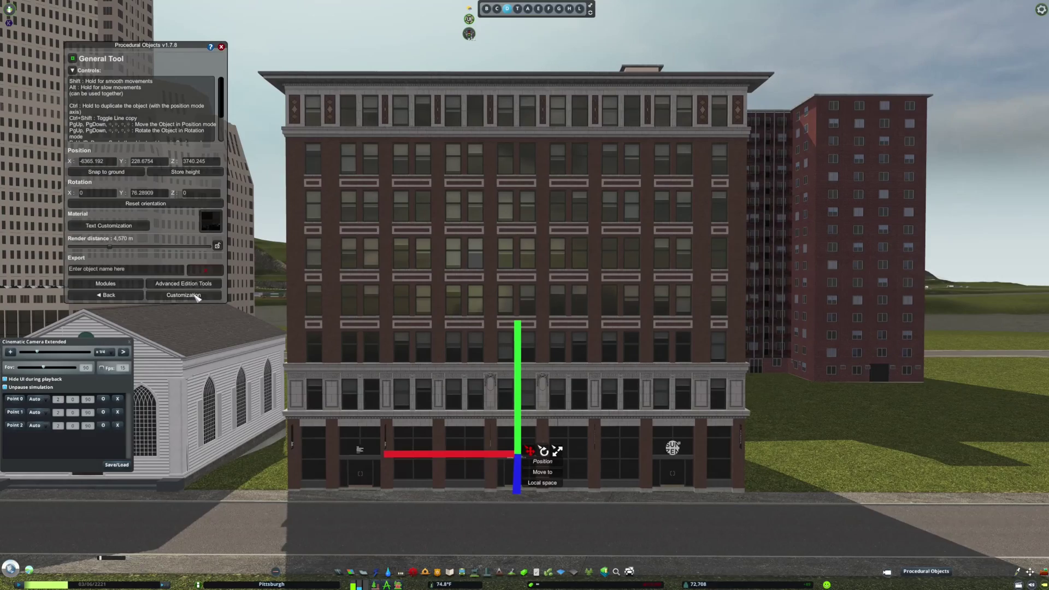
- Select the vertices of the tall brick building's middle floors and move them down into the lower part of the building
left_click(196, 295)
key("r")
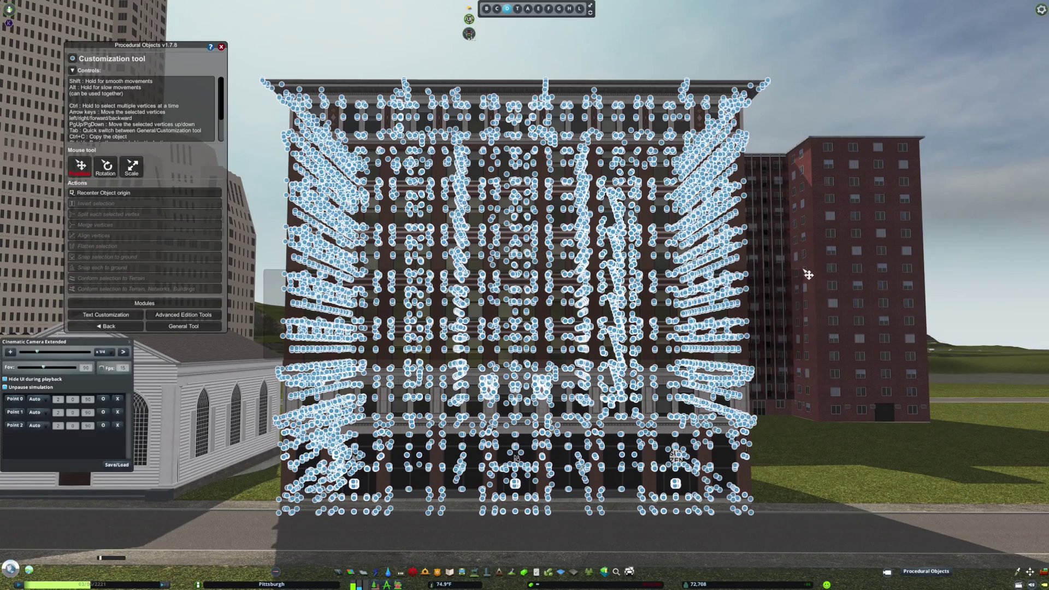
left_click_drag(264, 359, 804, 238)
key("f")
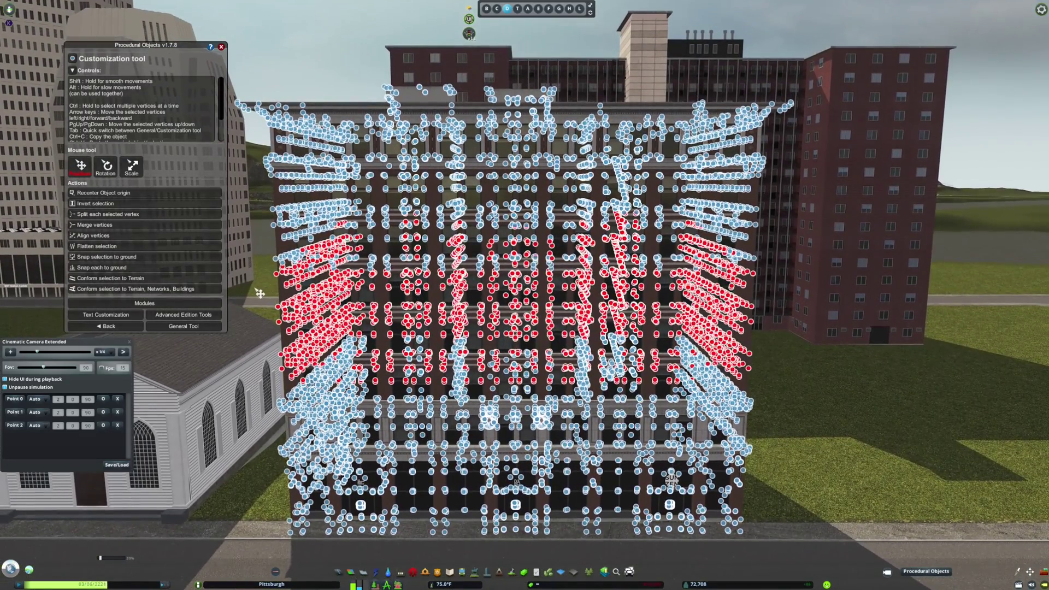
left_click_drag(256, 289, 718, 176)
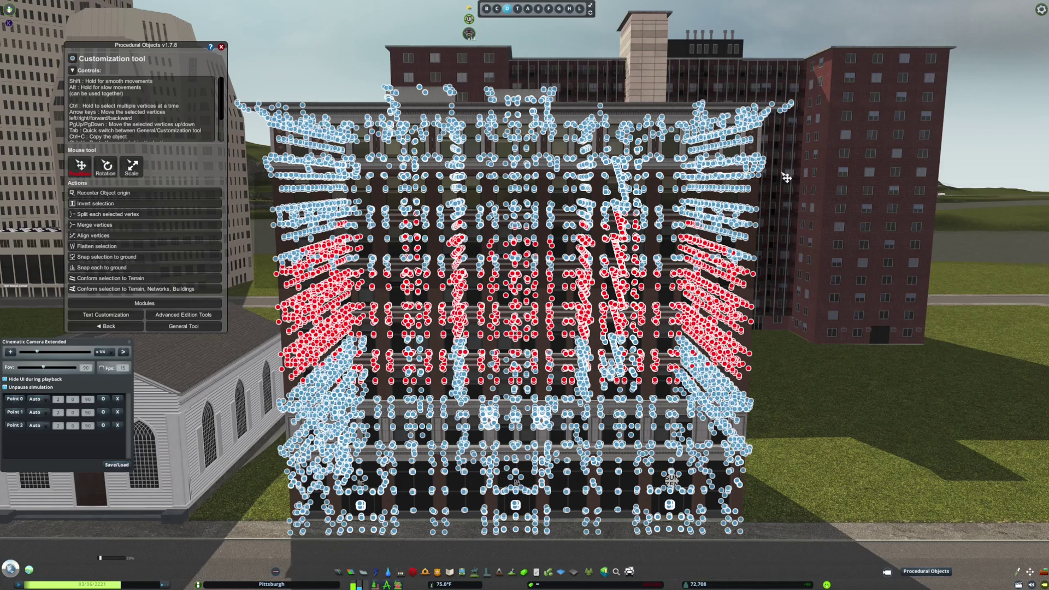
left_click_drag(786, 178, 783, 178)
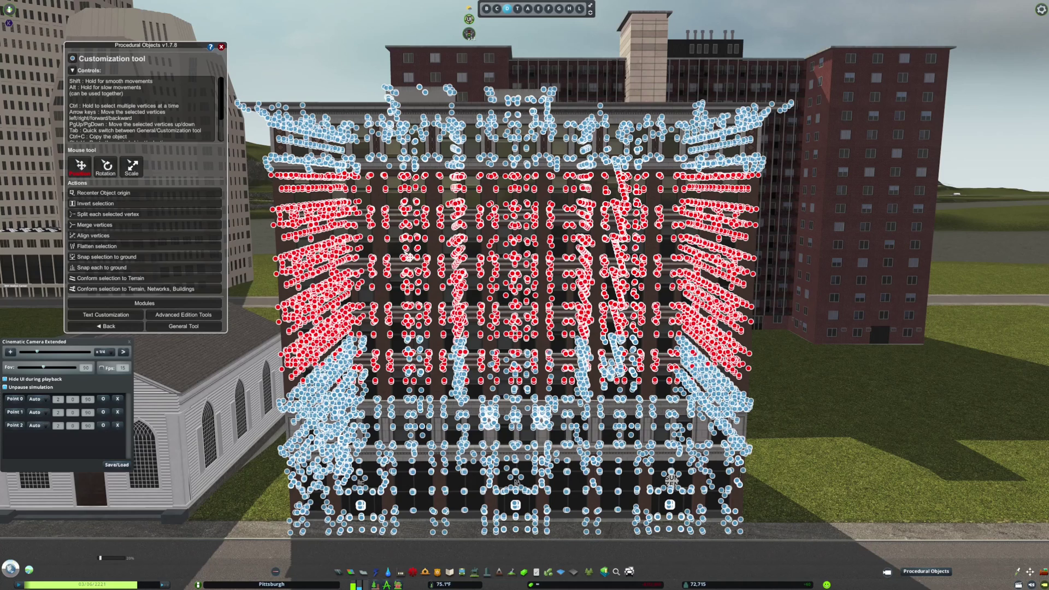
key("Delete")
left_click_drag(468, 294, 468, 373)
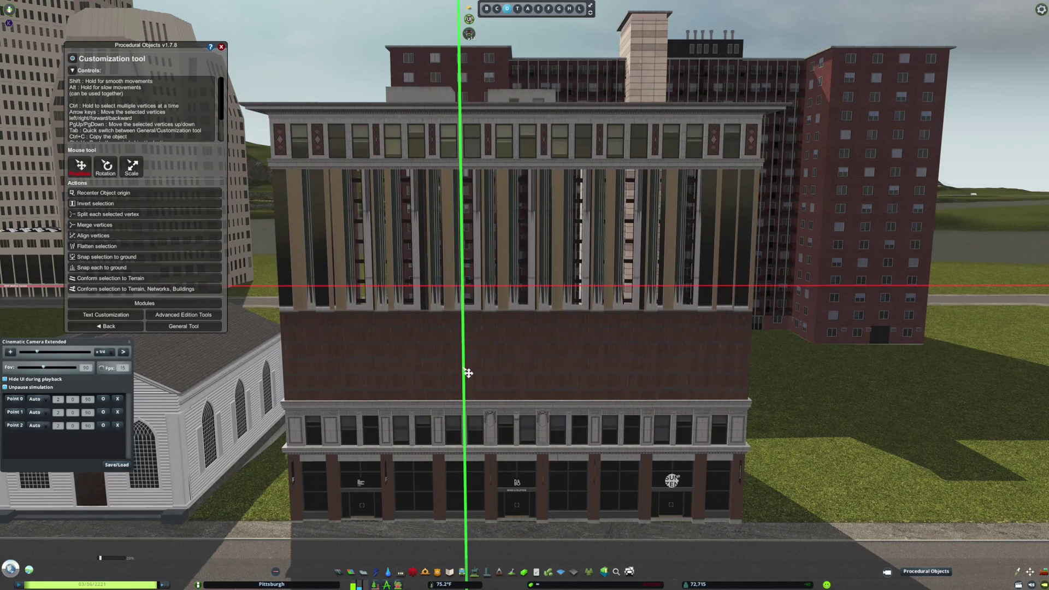
- Lower the brick building's top floor and roof vertices onto the second floor to make it three stories, and finish customizing
left_click_drag(585, 331, 584, 331)
left_click_drag(239, 198, 811, 87)
left_click_drag(230, 119, 278, 83, "ctrl")
left_click_drag(429, 124, 429, 138)
key("ctrl+z")
left_click_drag(370, 115, 454, 299)
left_click(94, 327)
left_click_drag(402, 377, 392, 513)
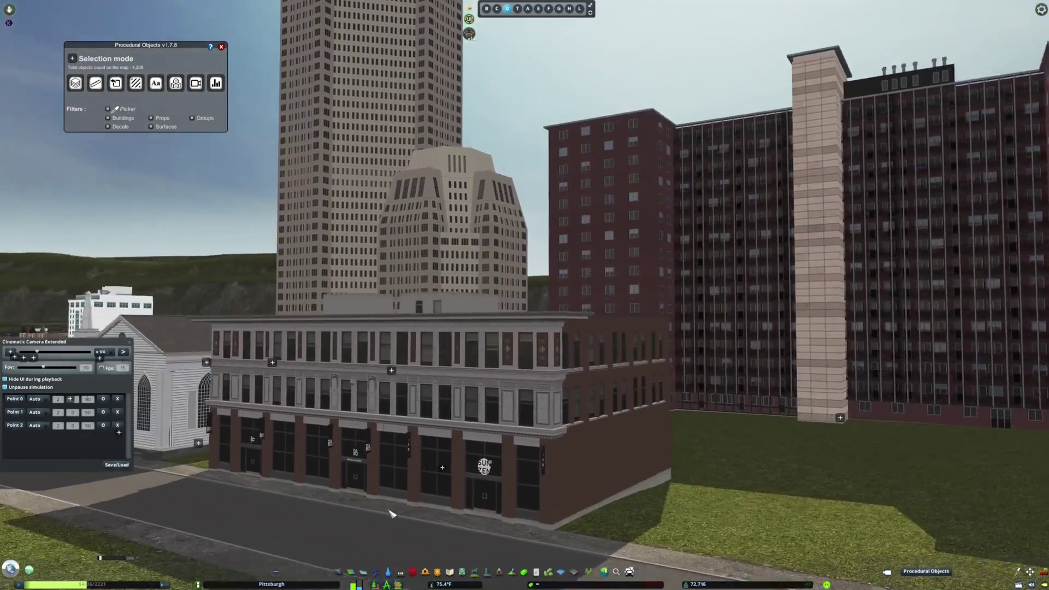
- Duplicate the white Woolworth building, place the copy at the street corner, and turn it to a Y rotation of 11.18013
left_click(1018, 585)
scroll(525, 295, "up", 3)
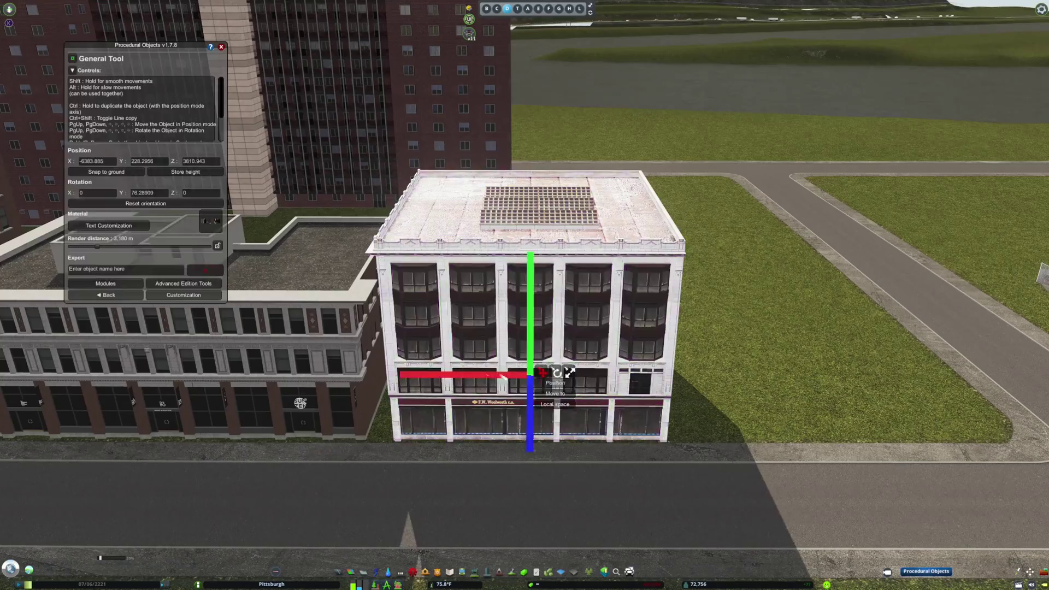
left_click_drag(502, 377, 555, 321)
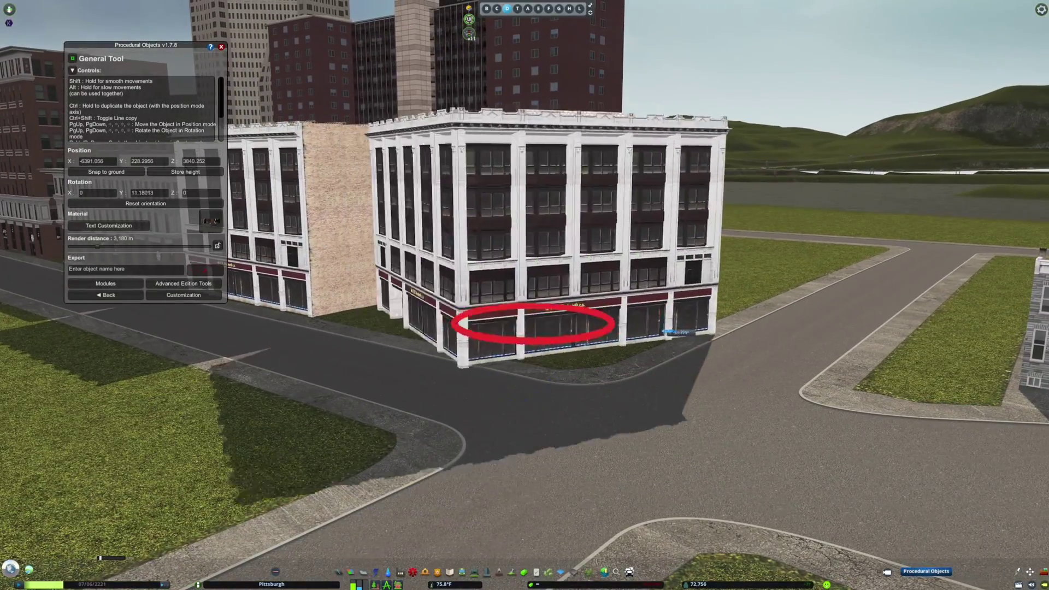
- Collapse the upper floors of the corner Woolworth building by lowering their vertices and bringing the roof down onto the second floor
key("Tab")
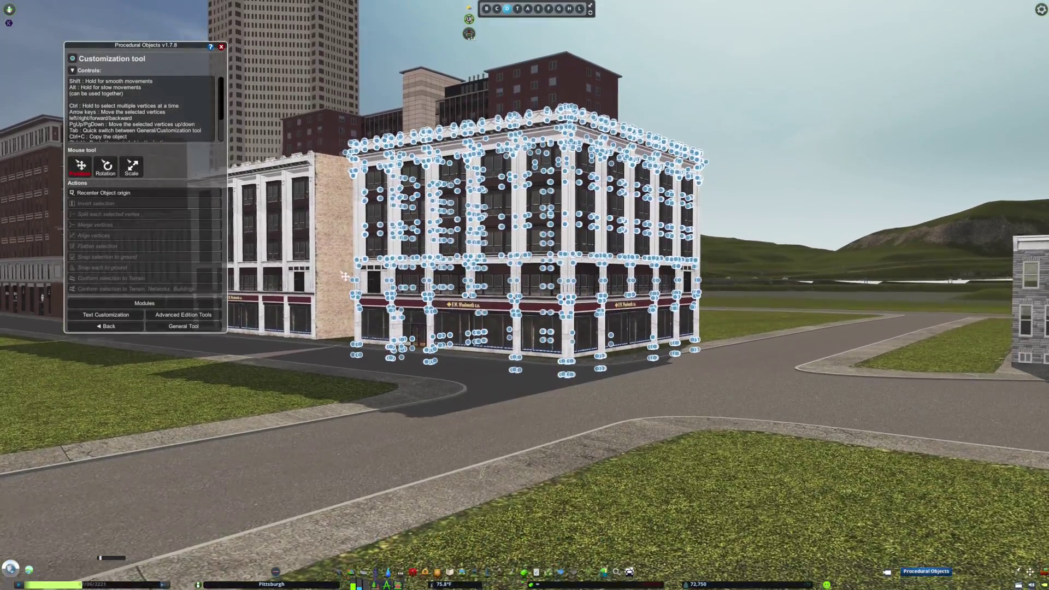
left_click_drag(344, 276, 735, 230)
left_click(737, 174)
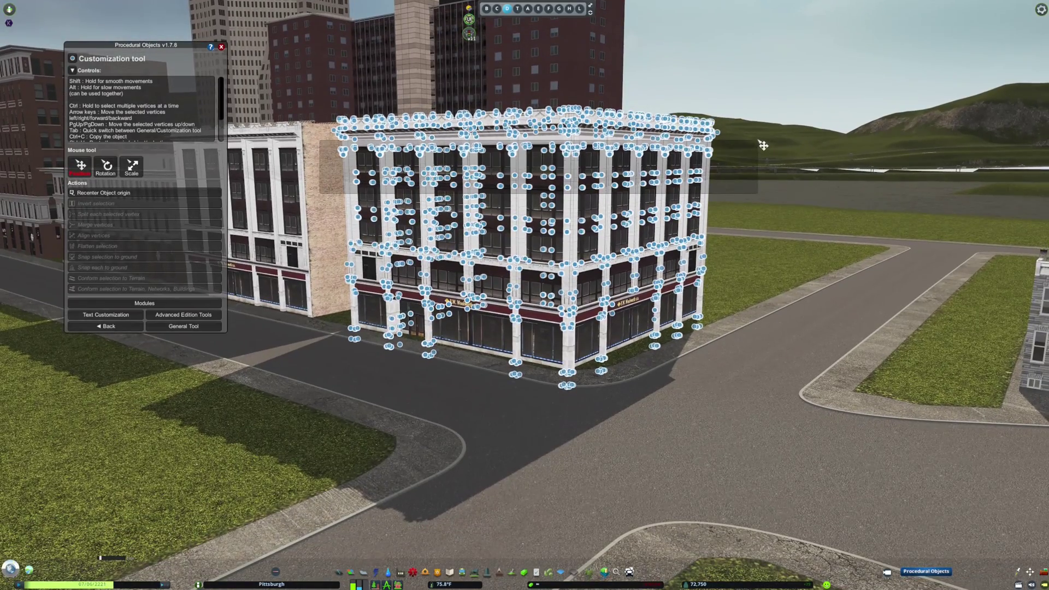
left_click_drag(705, 167, 552, 247)
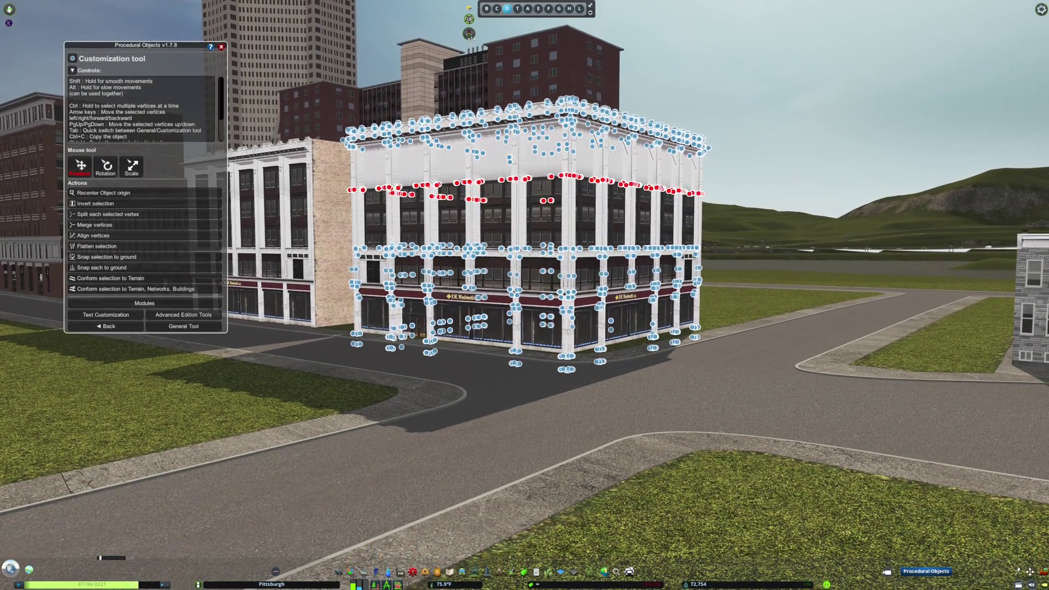
left_click_drag(488, 230, 494, 164)
left_click_drag(593, 143, 595, 204)
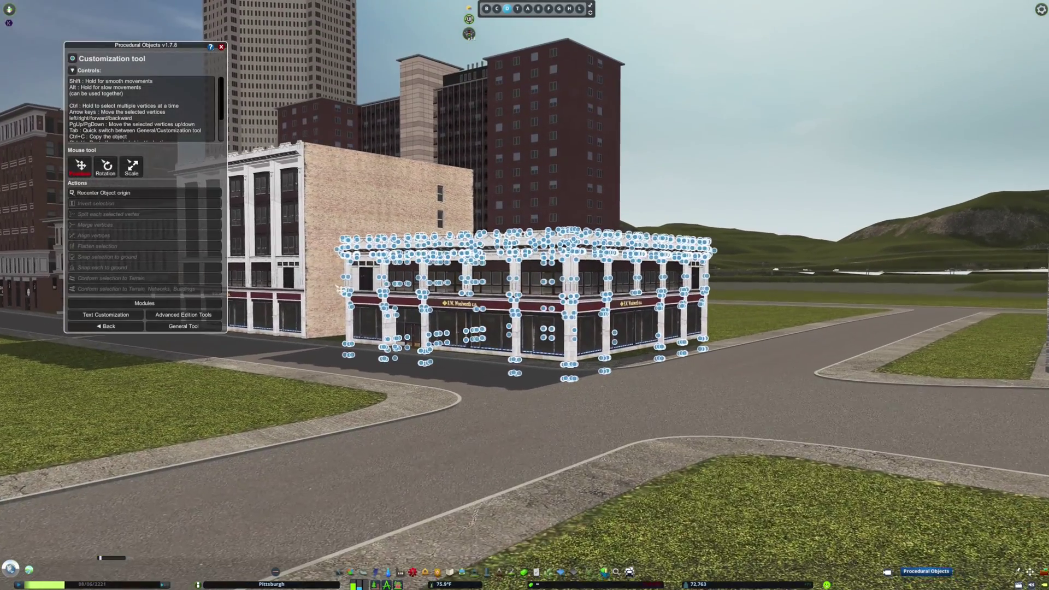
- Select the corner Woolworth building's roof and second-floor vertices and lower them to leave a single-story storefront
left_click_drag(331, 226, 558, 269)
left_click_drag(330, 274, 720, 291)
left_click(117, 250)
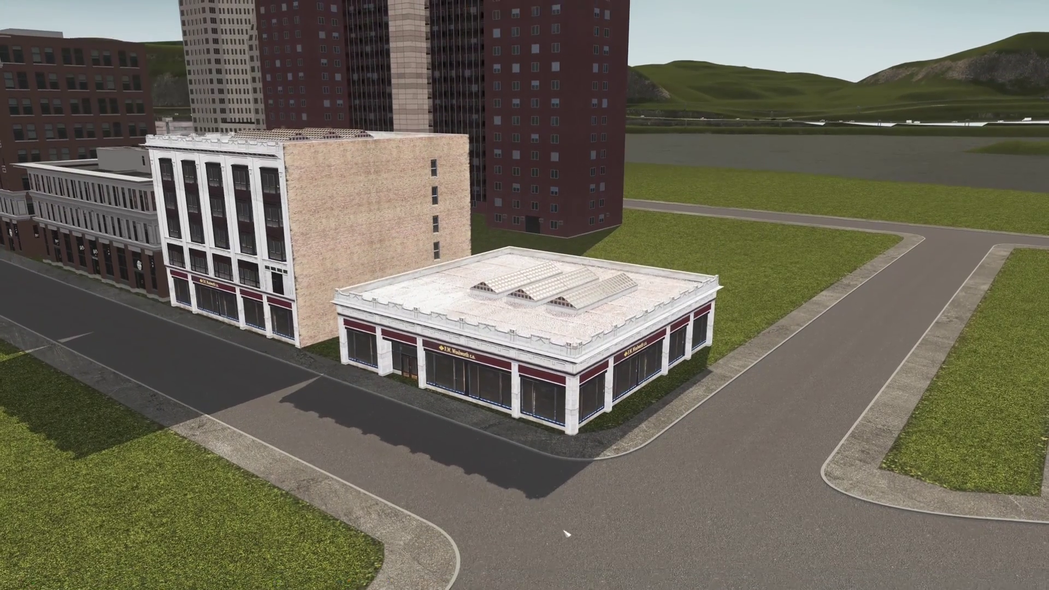
- Try to line the diagonal street with unmodified copies of the two-tone row house
scroll(557, 532, "up", 3)
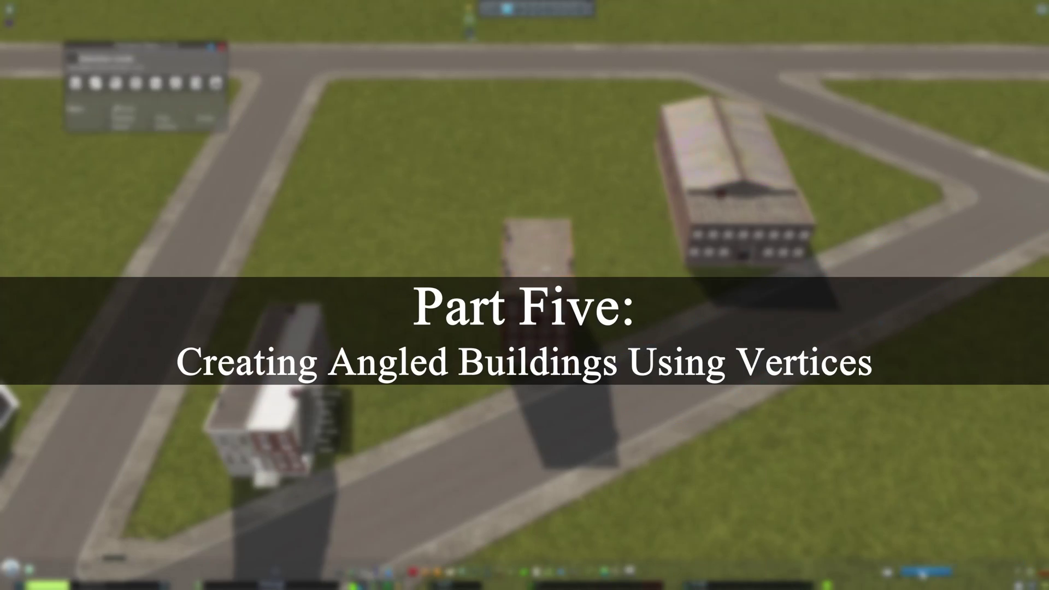
key("c")
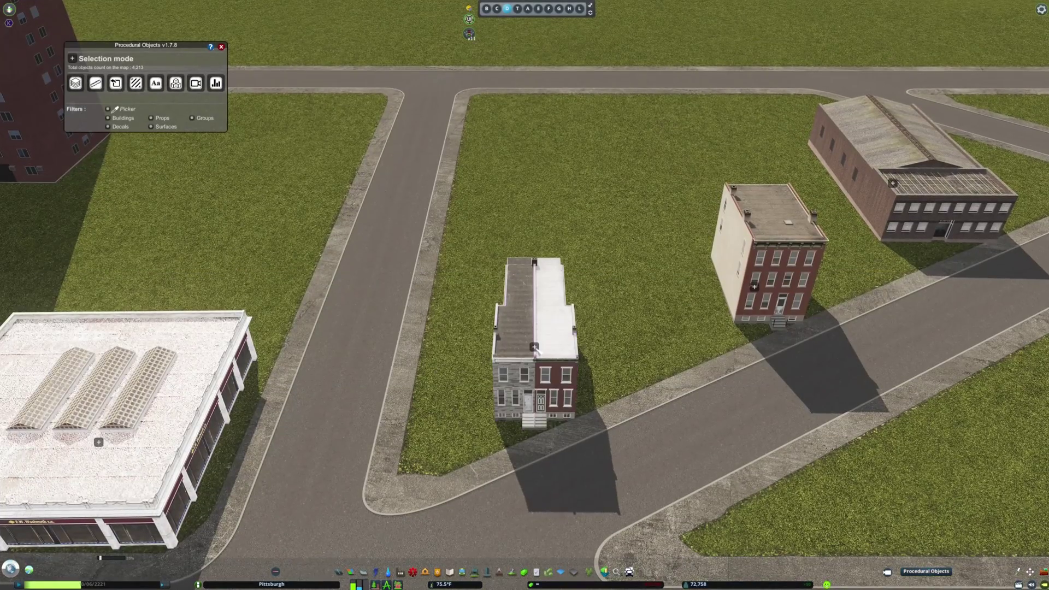
left_click(559, 348)
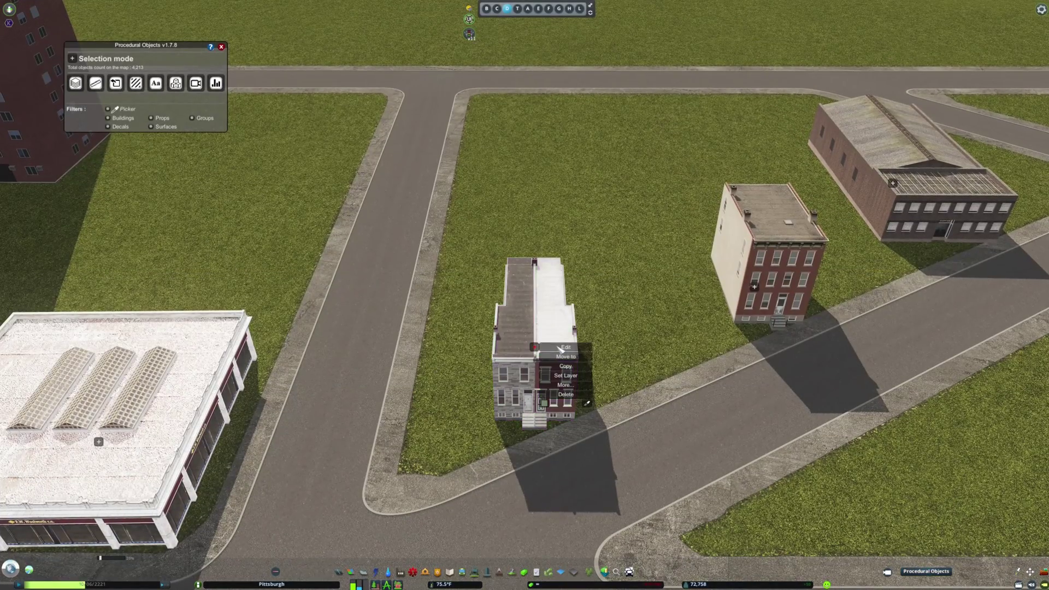
left_click(560, 347)
left_click_drag(560, 348, 610, 356)
left_click_drag(568, 322, 637, 327)
left_click_drag(690, 358, 682, 334)
left_click(121, 296)
left_click_drag(581, 403, 714, 307)
left_click(689, 356)
left_click(511, 325)
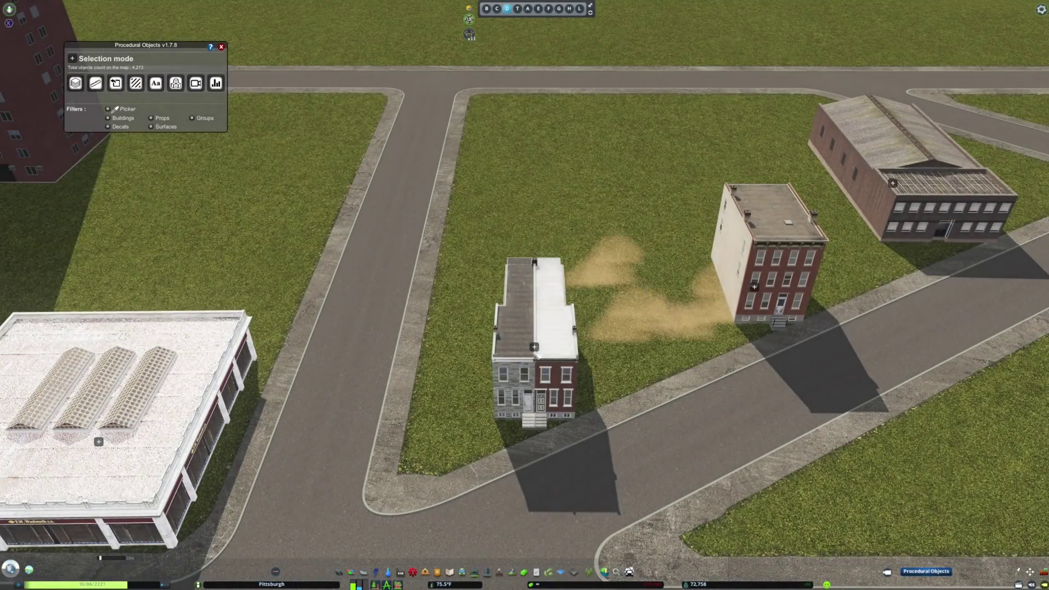
- Rotate the two-tone row house's front facade vertices parallel to the diagonal street and move them forward toward the sidewalk
left_click(561, 344)
left_click(198, 298)
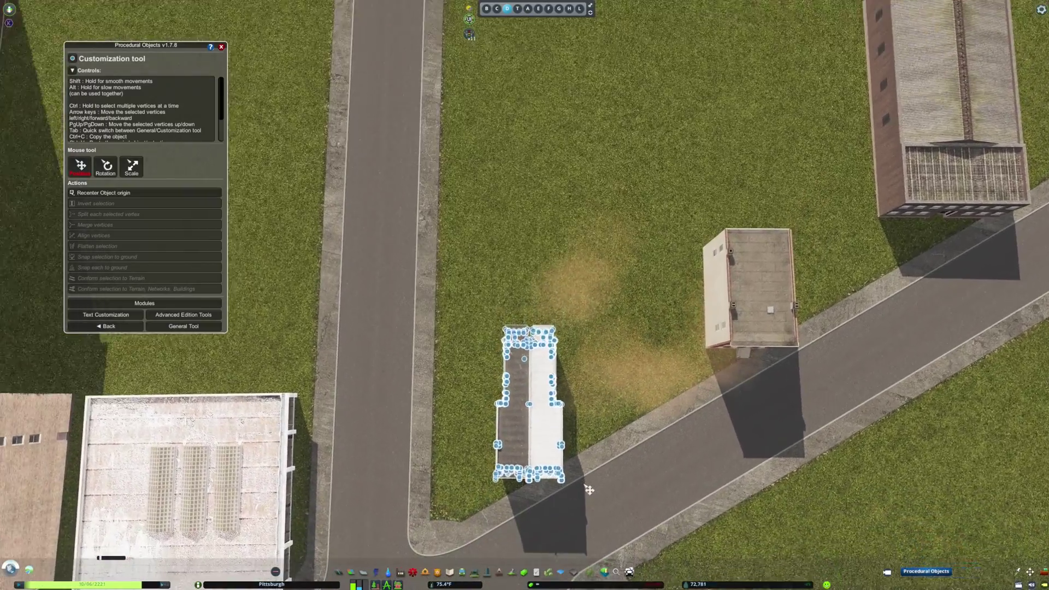
scroll(589, 490, "up", 2)
key("s")
left_click_drag(471, 448, 622, 405)
key("s")
left_click(105, 166)
left_click_drag(571, 401, 582, 401)
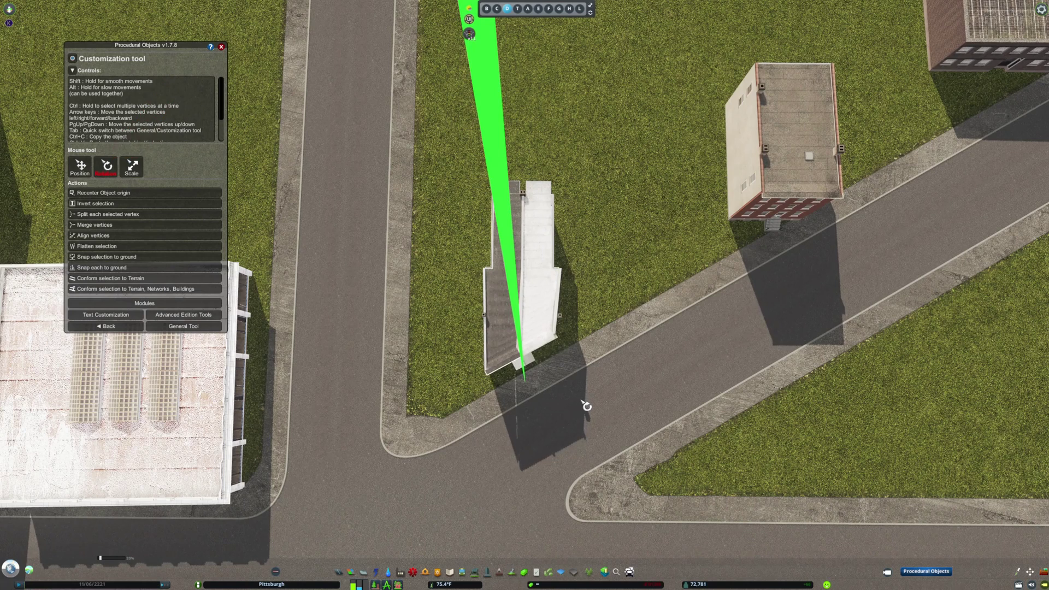
left_click(586, 405)
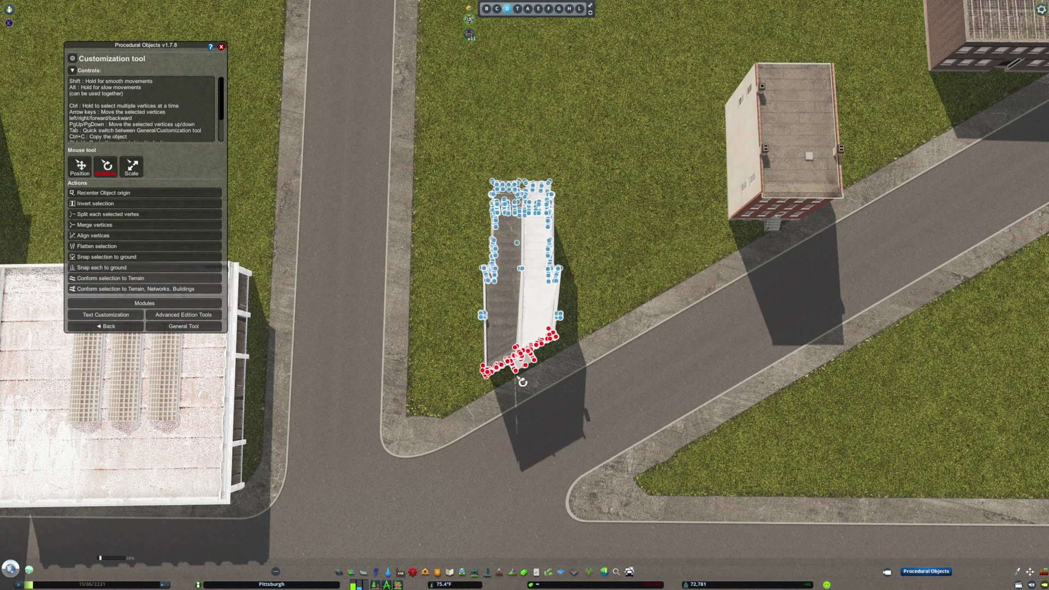
left_click(80, 167)
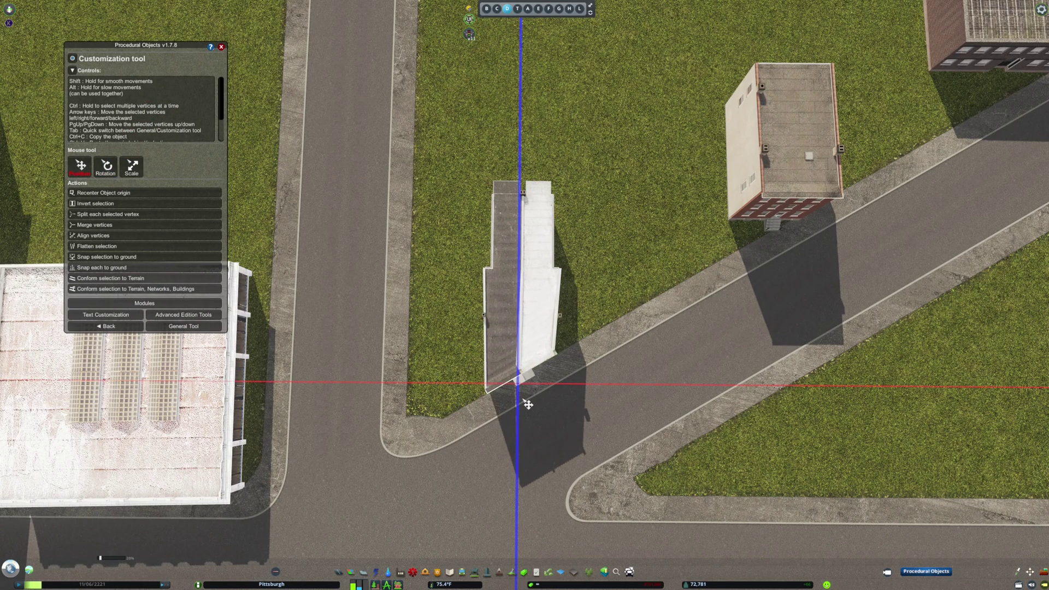
left_click(553, 374)
- Shift the row house's two front corner vertex groups into line with its side walls and finish customizing
left_click(553, 355)
left_click_drag(564, 356, 563, 356)
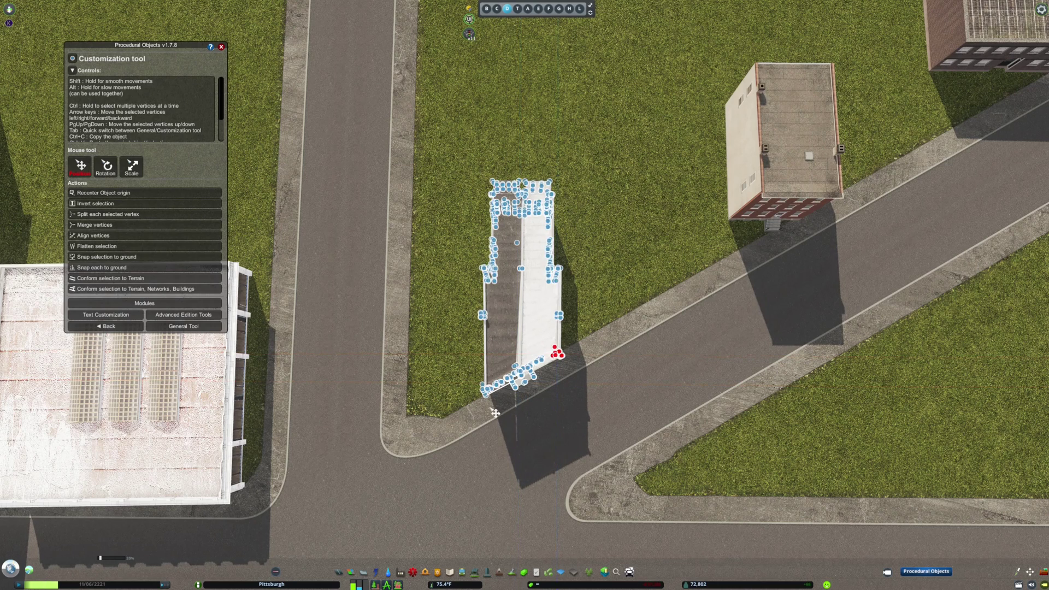
left_click_drag(485, 402, 482, 402)
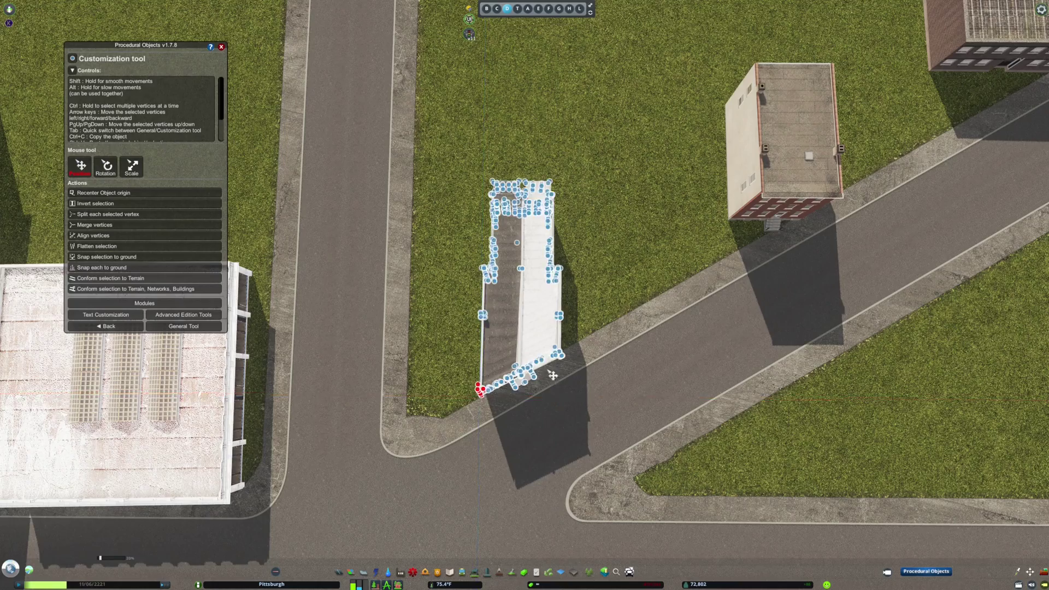
middle_click(583, 363)
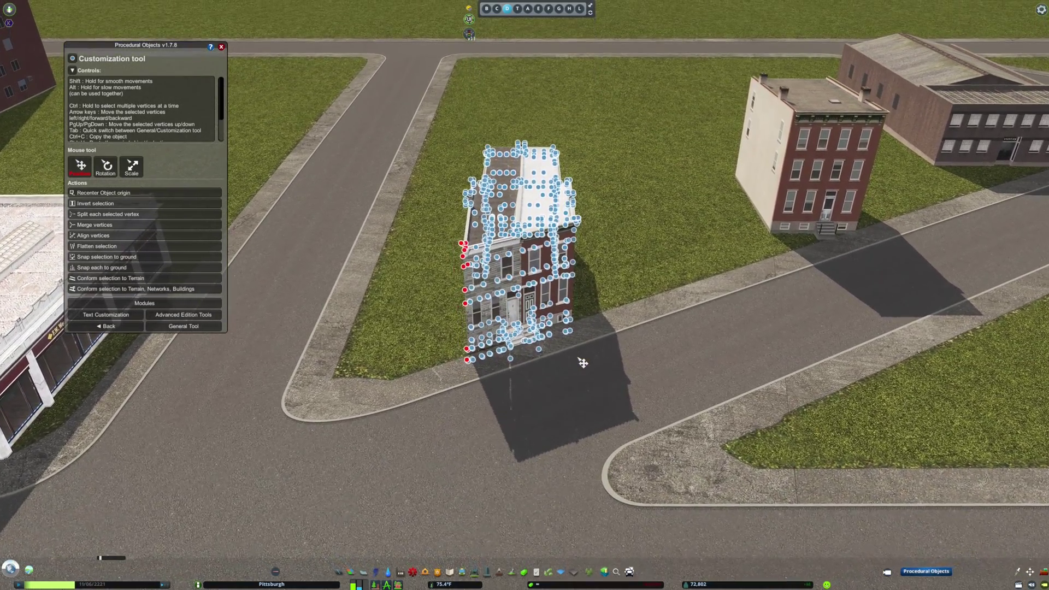
left_click(474, 367)
left_click(116, 327)
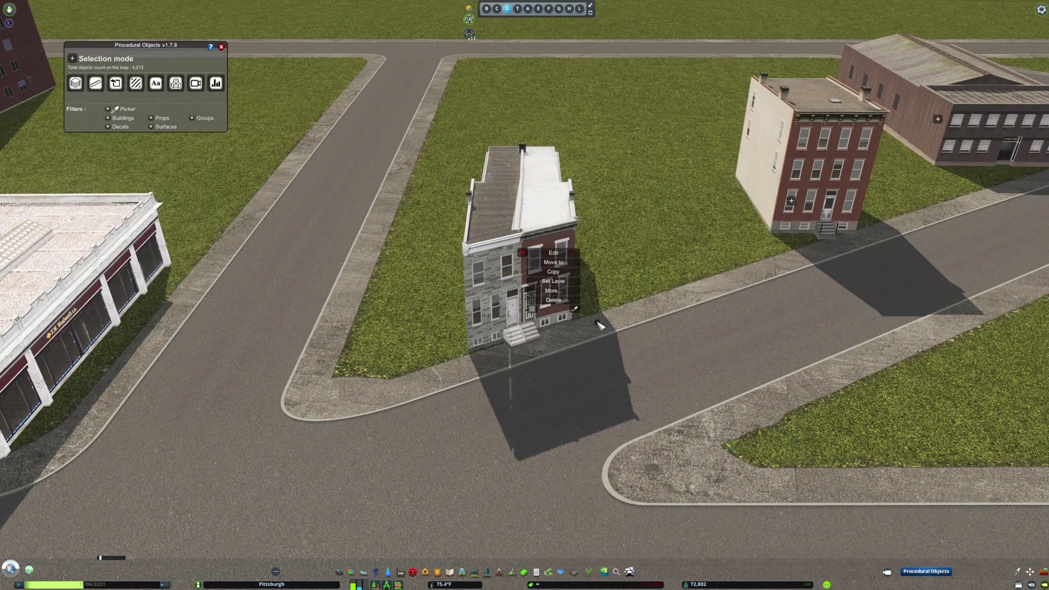
- Duplicate the angled row house twice, placing the copies side by side along the diagonal street
middle_click(600, 326)
left_click(560, 271)
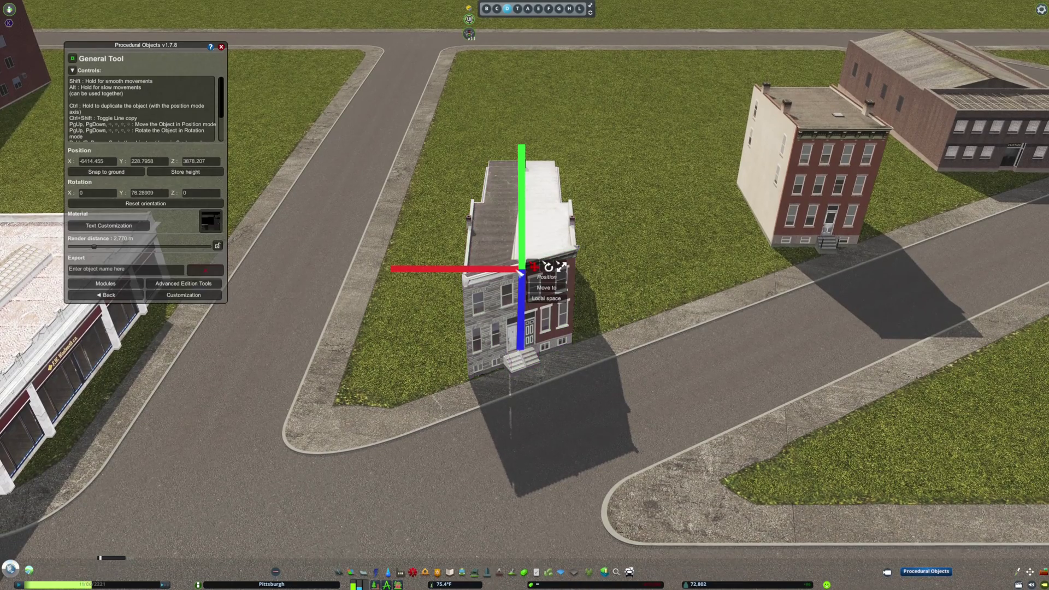
left_click_drag(500, 270, 583, 271)
left_click_drag(618, 305, 613, 288)
left_click_drag(580, 245, 628, 253)
left_click_drag(702, 286, 694, 262)
left_click(109, 295)
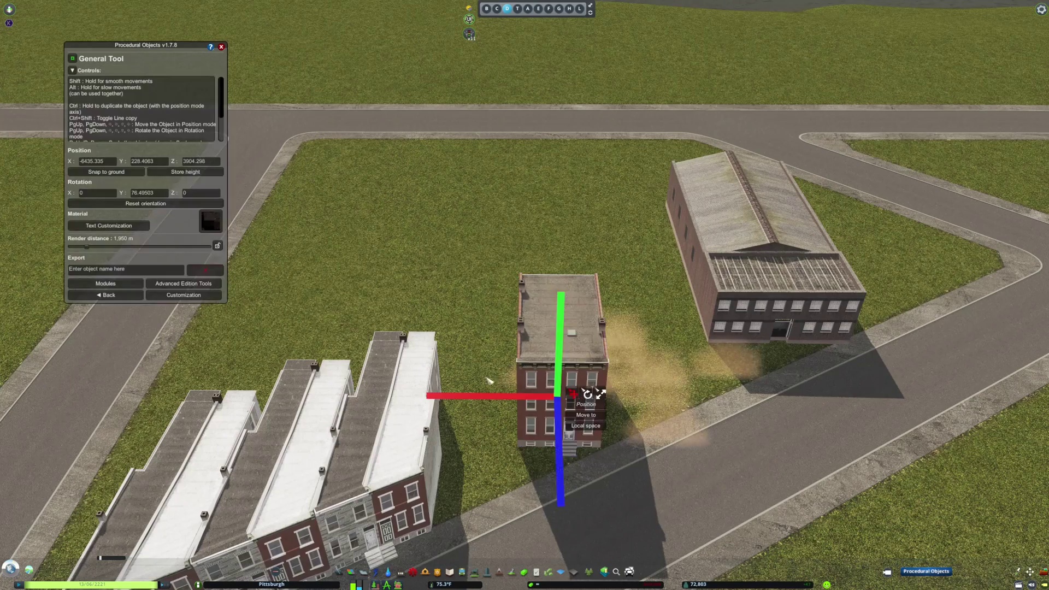
- Rotate the three-story brick building's front facade vertices parallel to the diagonal street and reposition them along the sidewalk
key("Tab")
scroll(601, 448, "up", 3)
left_click(528, 481)
key("r")
left_click_drag(527, 488, 592, 485)
left_click(80, 172)
left_click_drag(490, 435, 542, 493)
left_click(110, 173)
left_click(81, 170)
- Align the brick building's front corner vertices with its side walls
left_click_drag(558, 391, 566, 393)
left_click(458, 454)
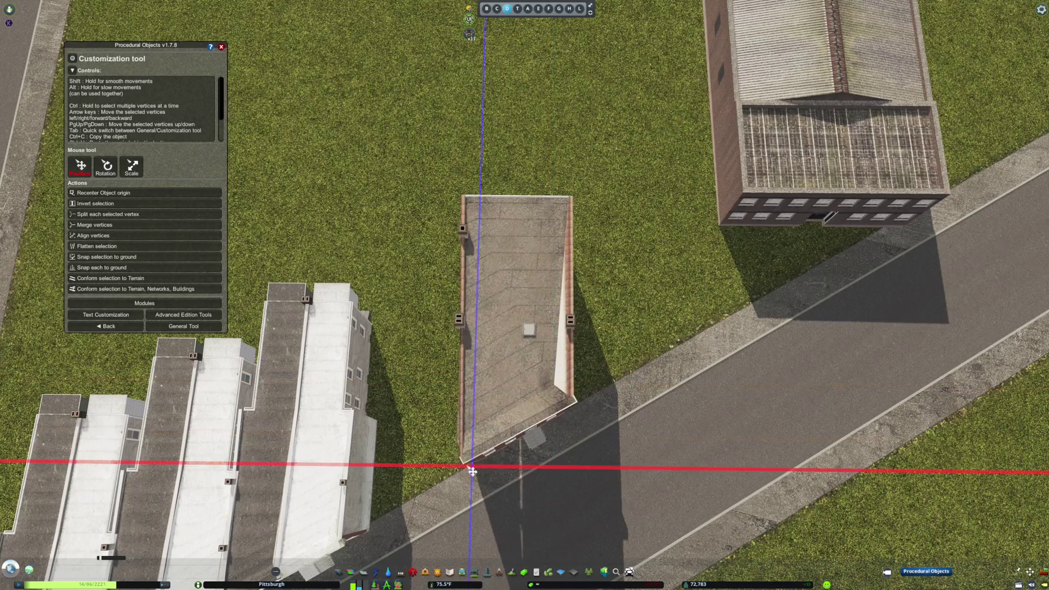
left_click_drag(464, 474, 465, 476)
- Duplicate the angled brick building twice to form a continuous row along the diagonal street, and leave editing
key("Tab")
left_click_drag(514, 280, 620, 300)
left_click_drag(606, 285, 695, 268)
left_click(106, 295)
left_click(651, 244)
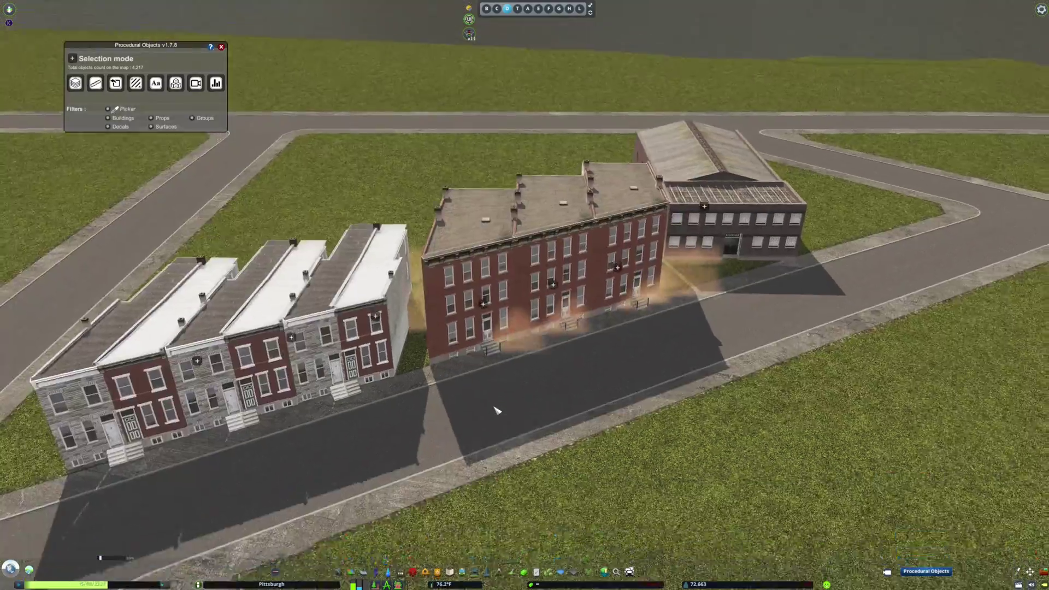
- Rotate the gabled warehouse's front vertices parallel to the diagonal street and adjust their position against the side walls
left_click(539, 304)
left_click(183, 295)
left_click_drag(443, 404, 645, 334)
left_click(106, 167)
left_click_drag(552, 418, 634, 405)
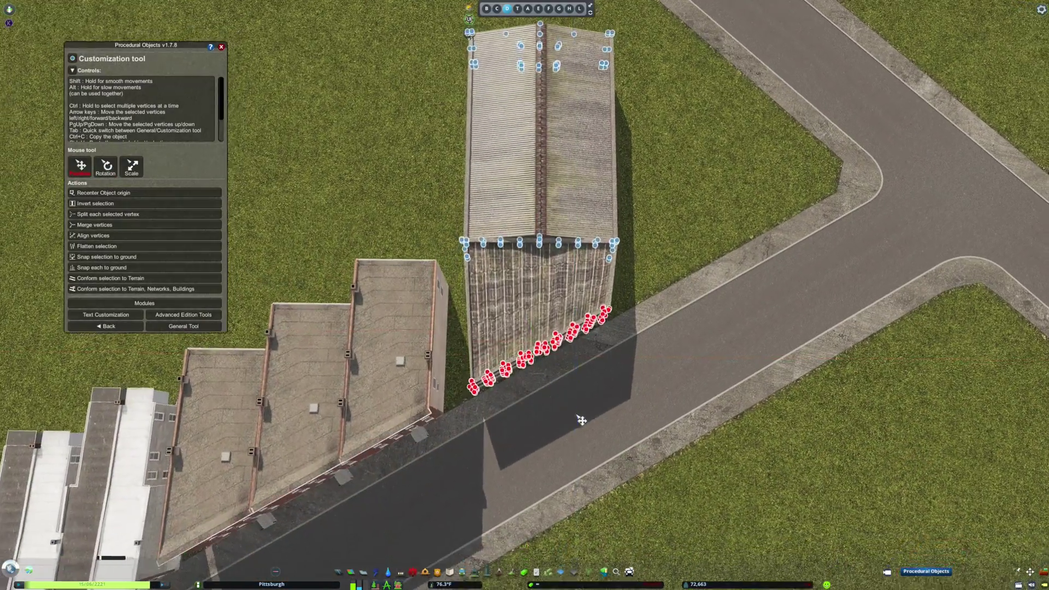
left_click_drag(540, 373, 583, 322)
scroll(552, 375, "up", 3)
left_click_drag(574, 335, 579, 336)
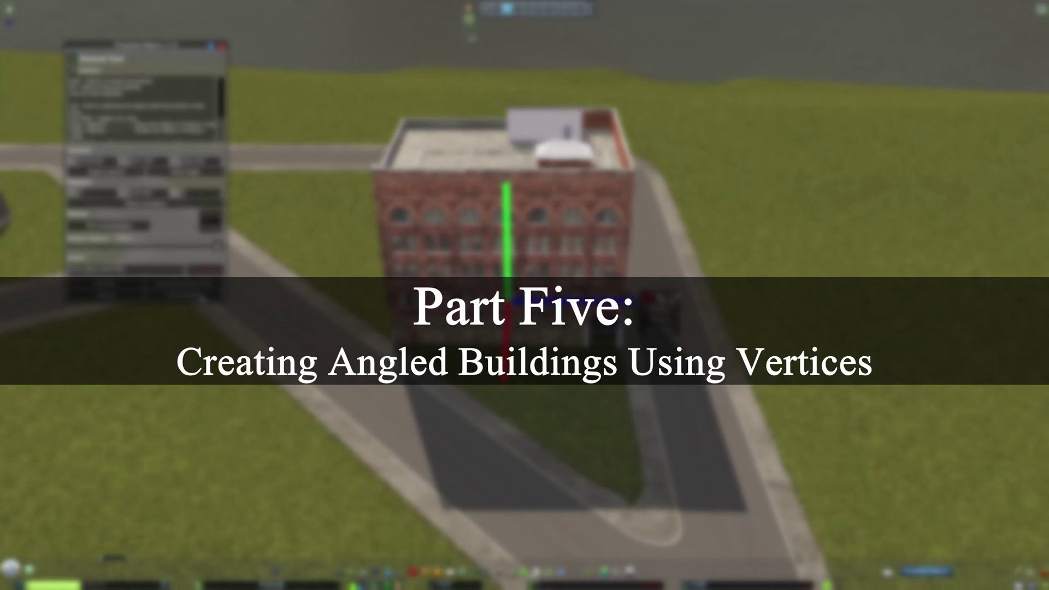
- Select all vertices of the arched-window brick building except its narrow end bay, and try shifting them sideways
left_click(202, 298)
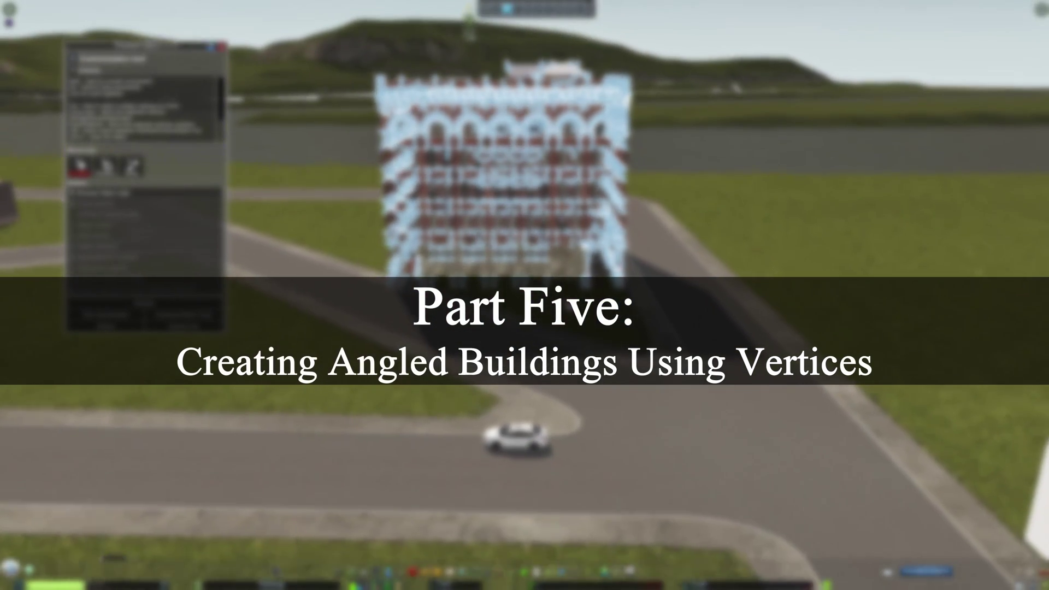
scroll(524, 295, "up", 2)
key("d")
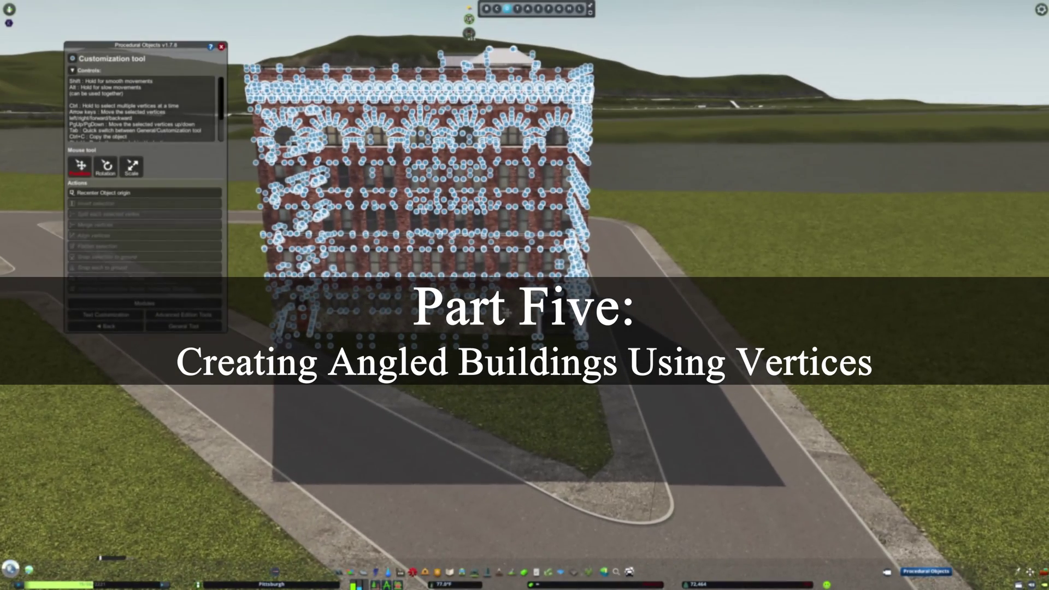
left_click_drag(540, 372, 240, 38)
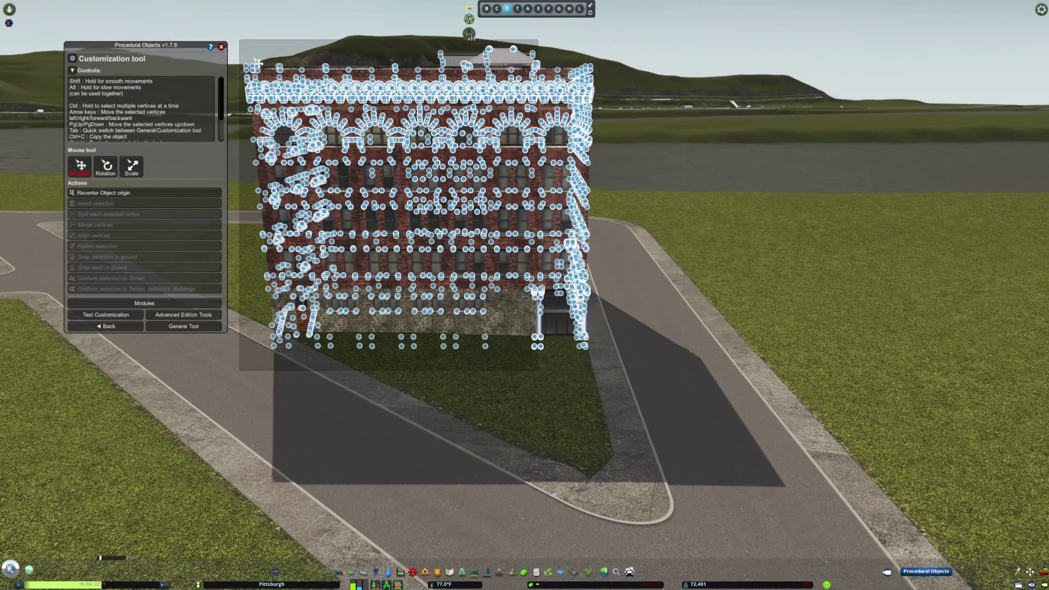
left_click_drag(349, 228, 323, 228)
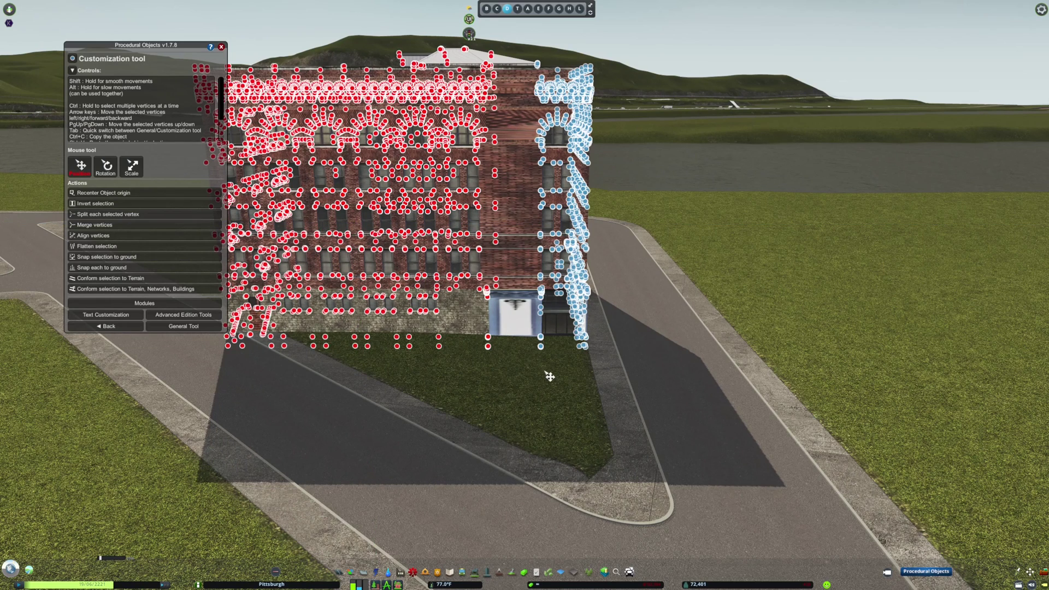
key("ctrl+z")
- Rotate the selected brick building vertices about the vertical axis and move them back against the end bay to angle the long facade
left_click_drag(549, 376, 546, 454)
scroll(547, 453, "down", 2)
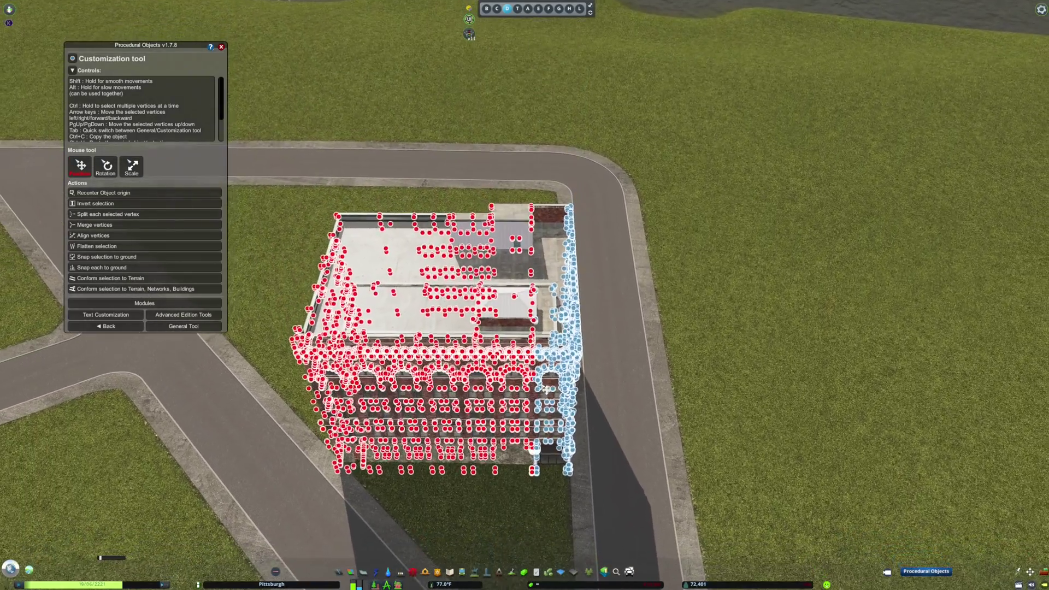
left_click(111, 169)
left_click_drag(376, 430, 283, 415)
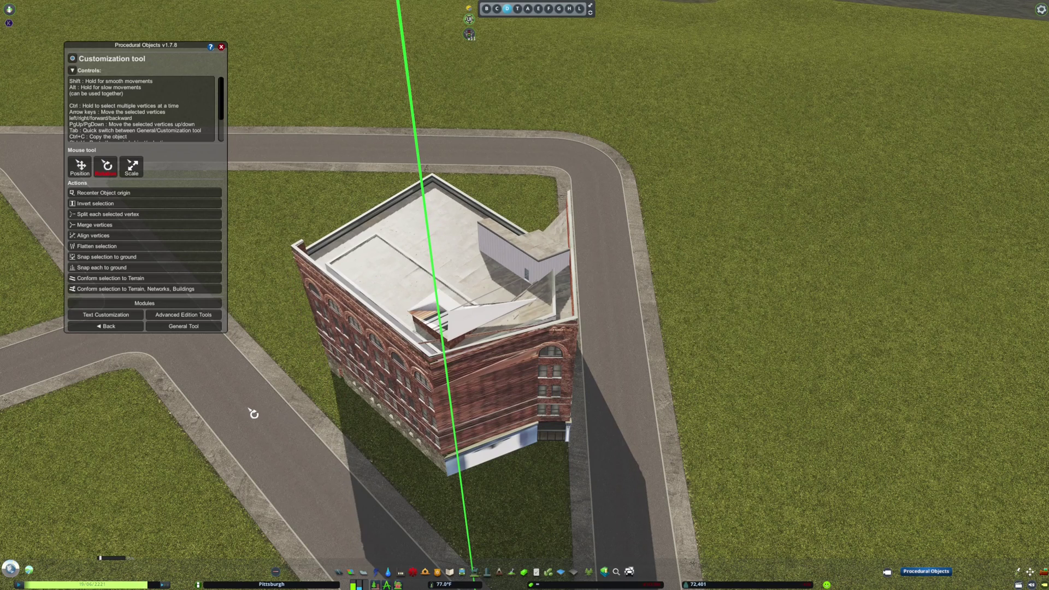
left_click_drag(248, 409, 247, 407)
left_click(81, 168)
left_click_drag(378, 392, 459, 371)
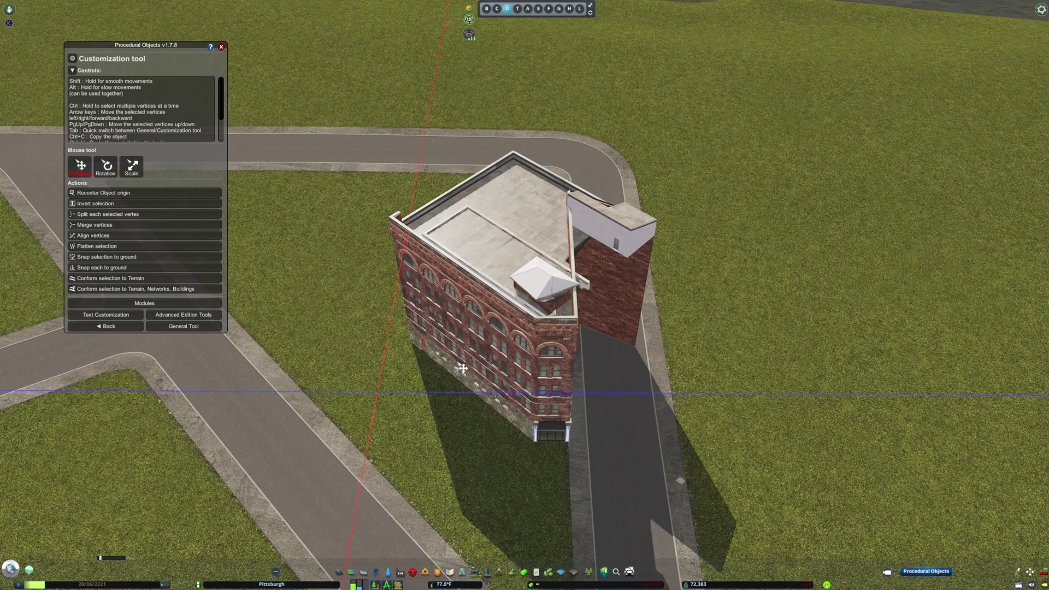
- Move the projecting side wall and roof vertices inward to give the arched-window brick building a wedge shape, and leave editing
left_click(202, 327)
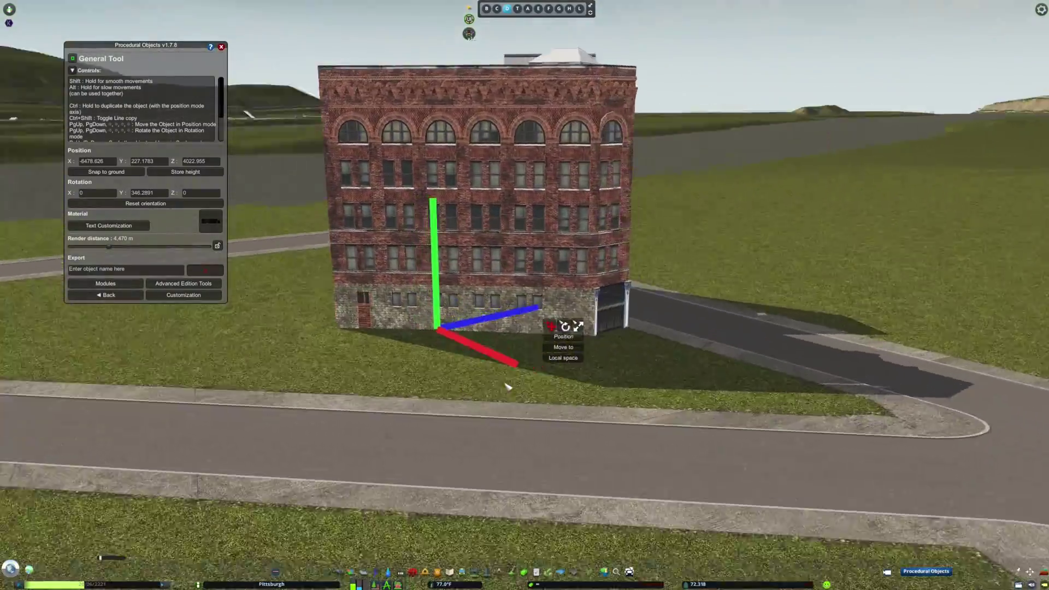
key("Tab")
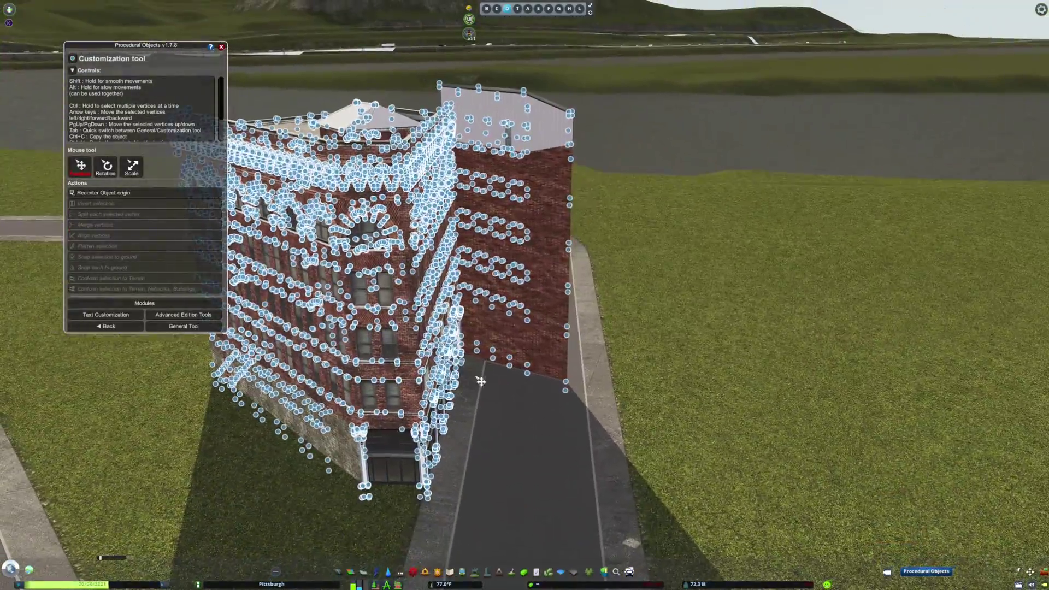
left_click_drag(473, 375, 620, 76)
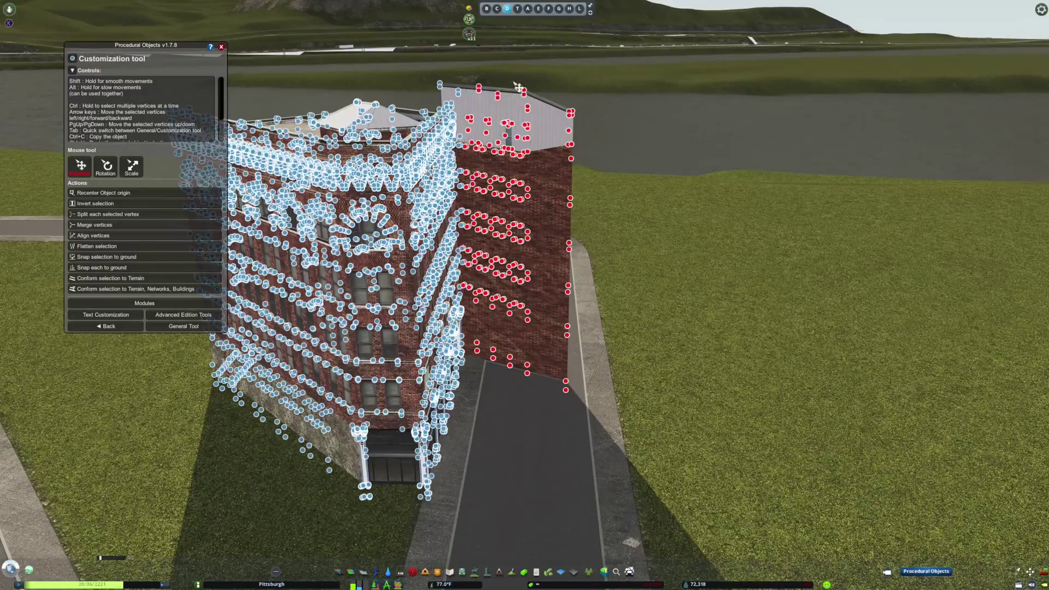
left_click_drag(541, 229, 534, 228)
left_click_drag(438, 227, 513, 408)
key("d")
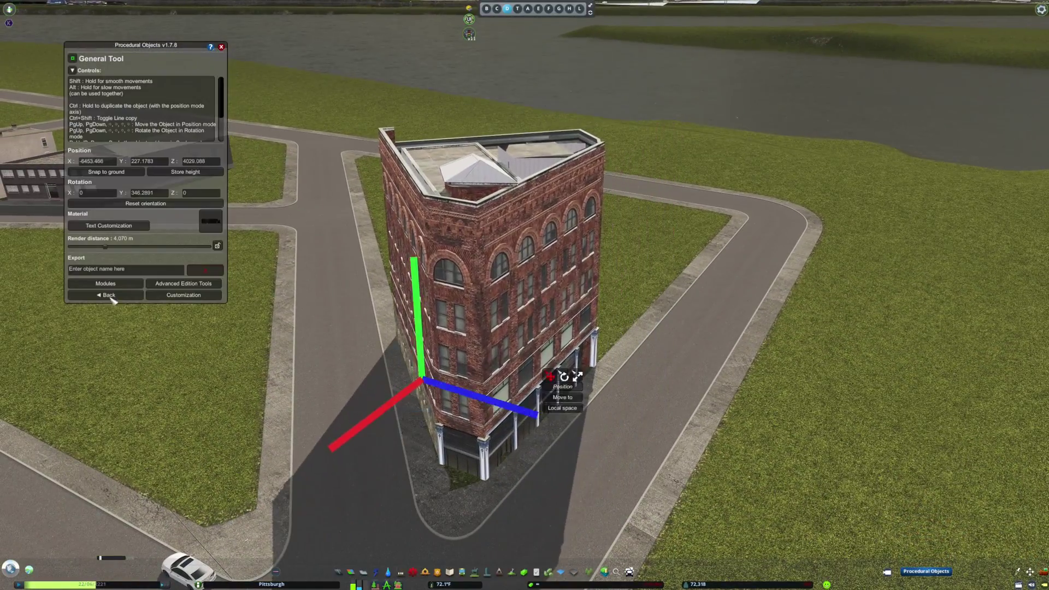
left_click(107, 295)
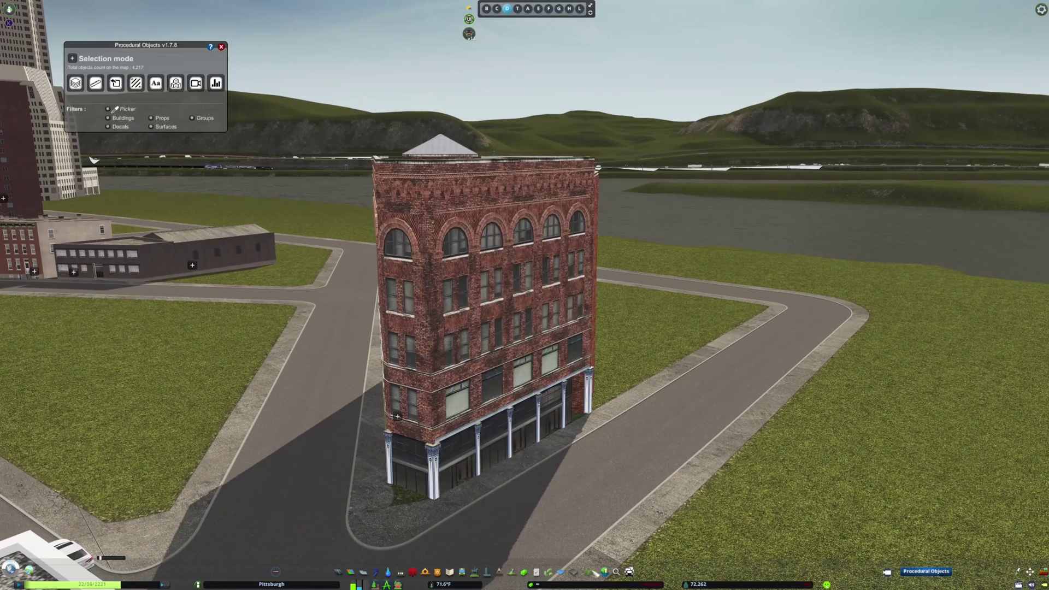
- Rotate the blue building's side wall vertices to follow the angled street beside it
left_click(574, 572)
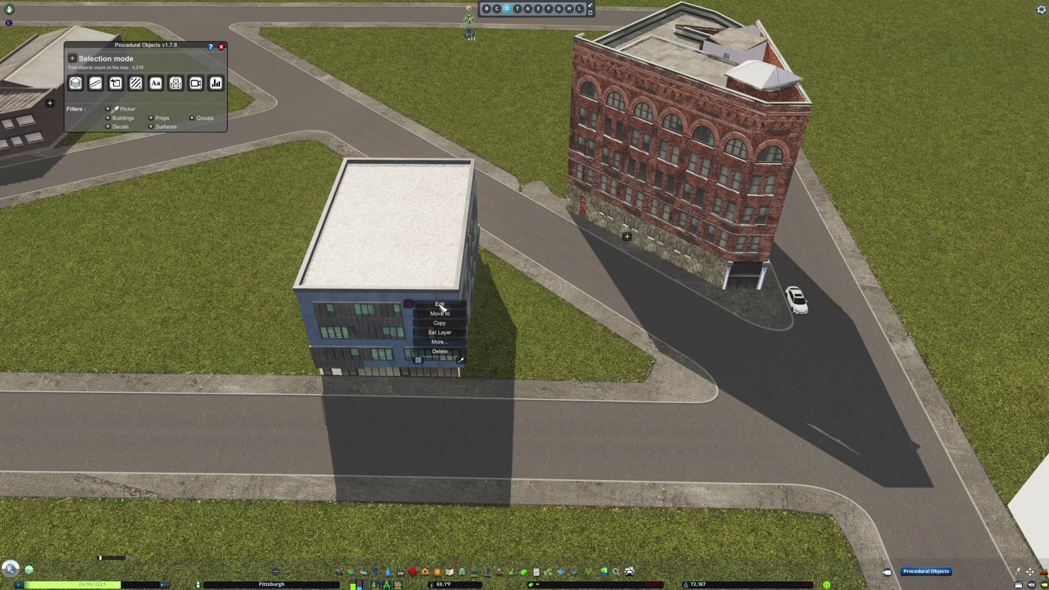
key("Tab")
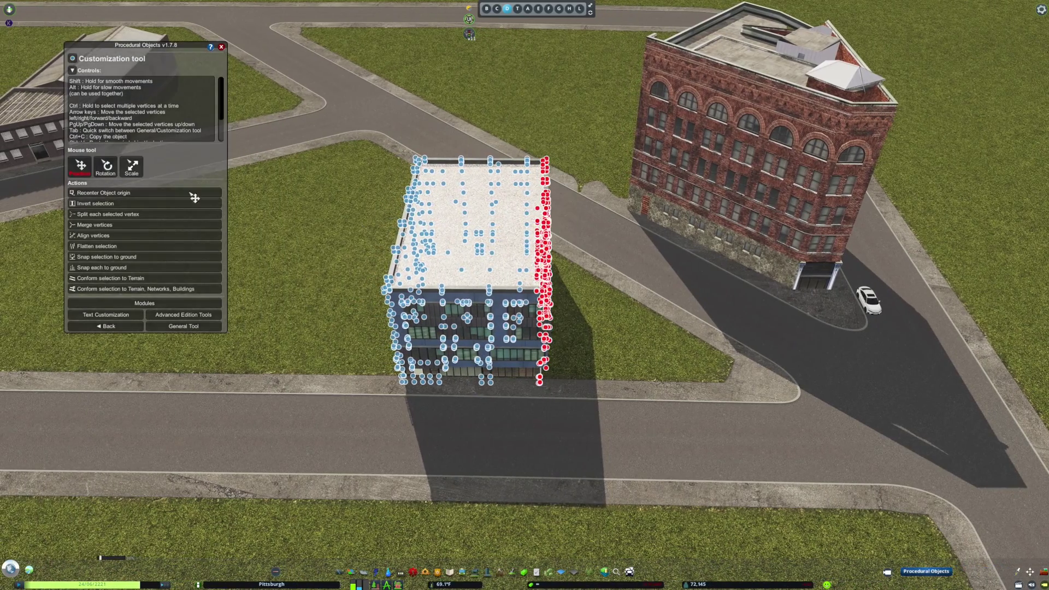
left_click(112, 174)
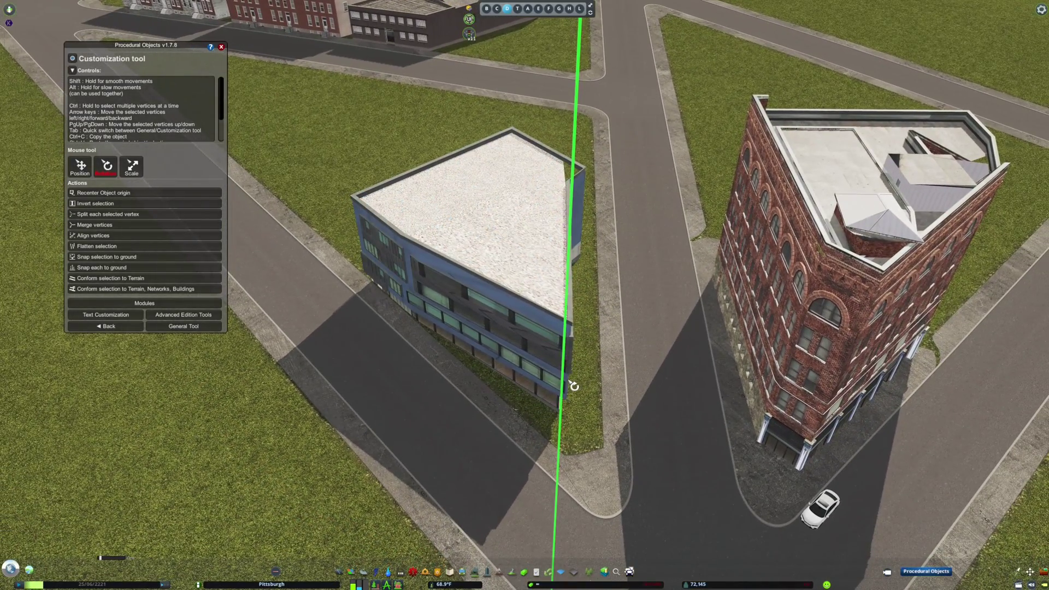
left_click(541, 379)
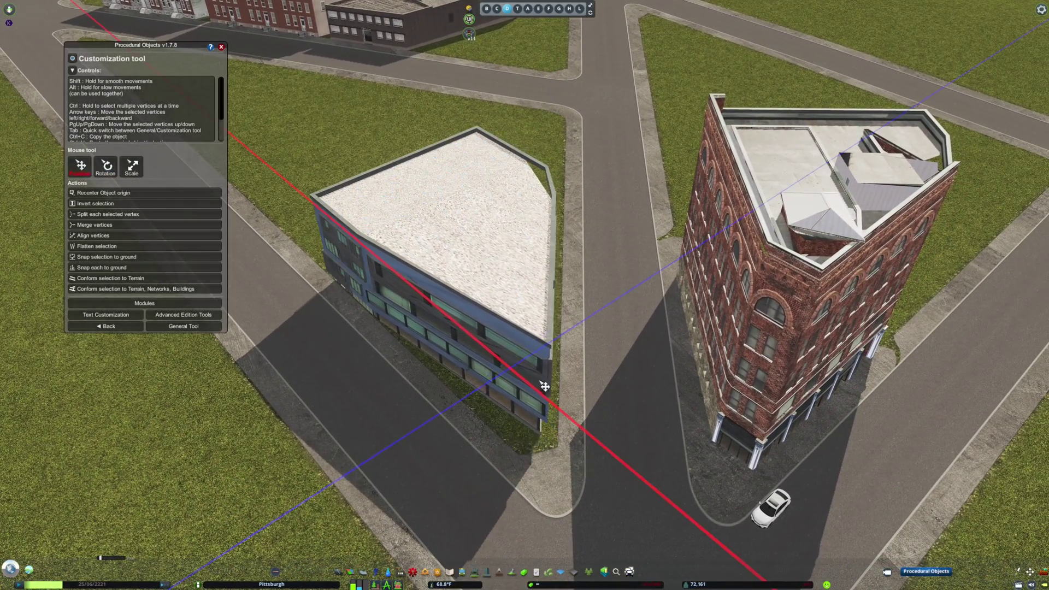
- Move the blue building's selected side wall vertices to finish aligning that wall with the angled street
left_click_drag(538, 382, 538, 383)
left_click_drag(527, 437, 551, 361)
left_click_drag(554, 378, 574, 378)
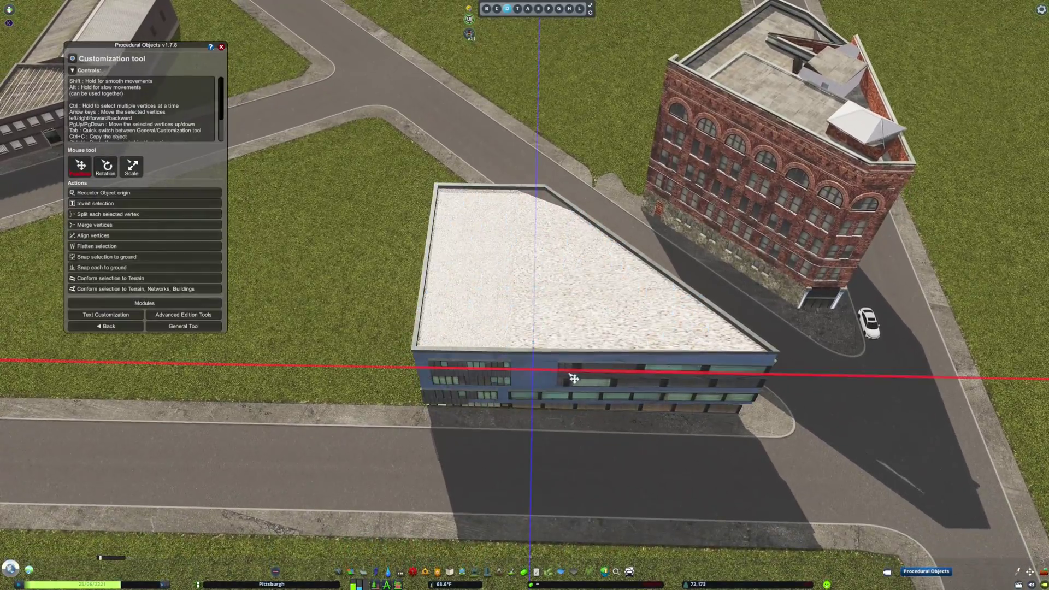
- Shift the dark window panel's vertices along the blue building's street facade, and leave vertex editing
scroll(675, 381, "up", 2)
key("d")
left_click_drag(564, 323, 575, 350)
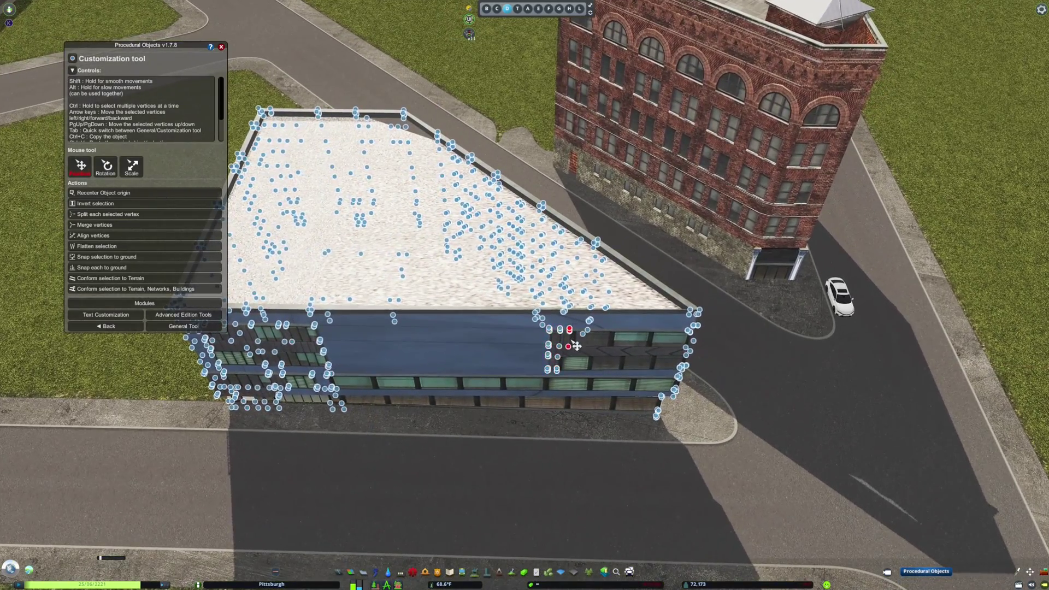
key("ctrl+a")
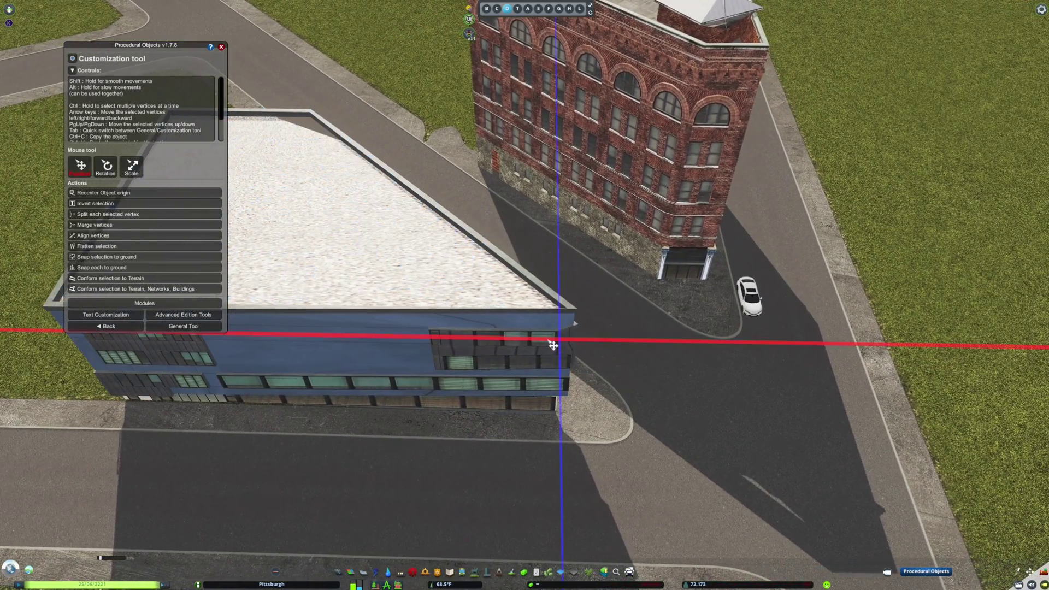
left_click_drag(551, 346, 576, 369)
key("a")
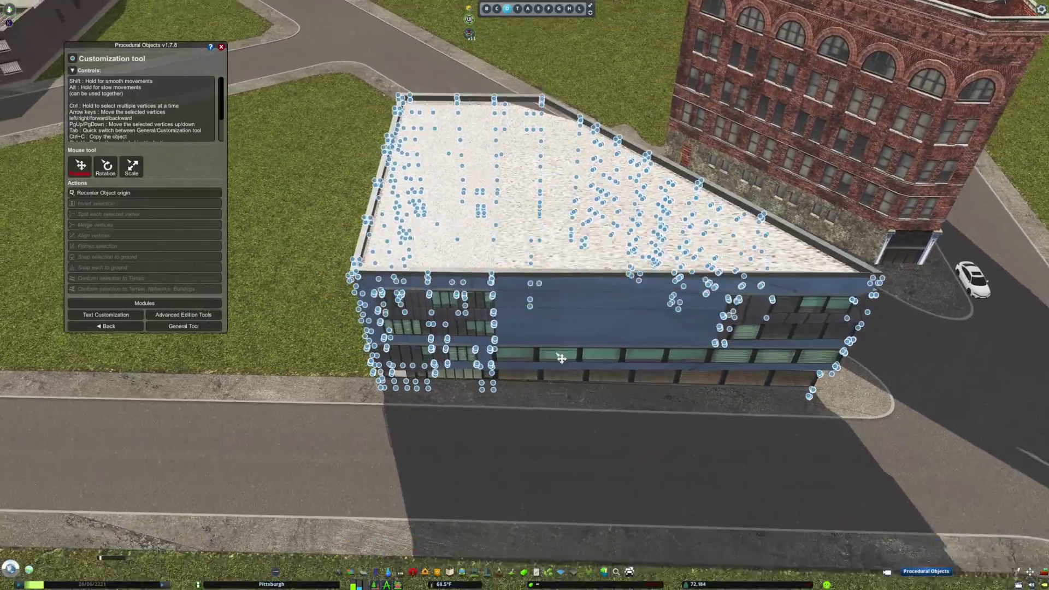
key("q")
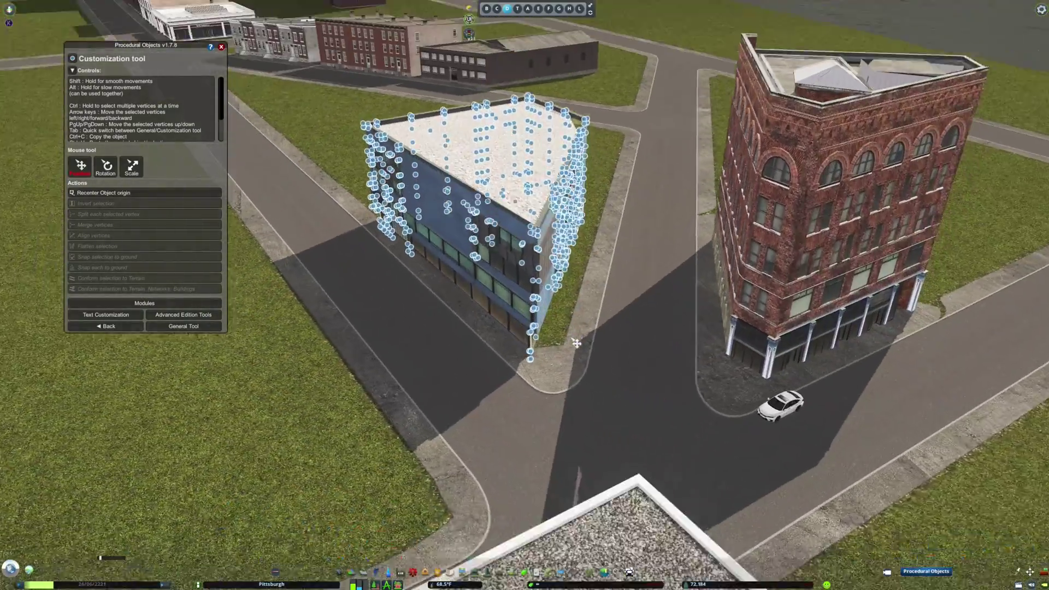
key("Tab")
scroll(576, 343, "up", 3)
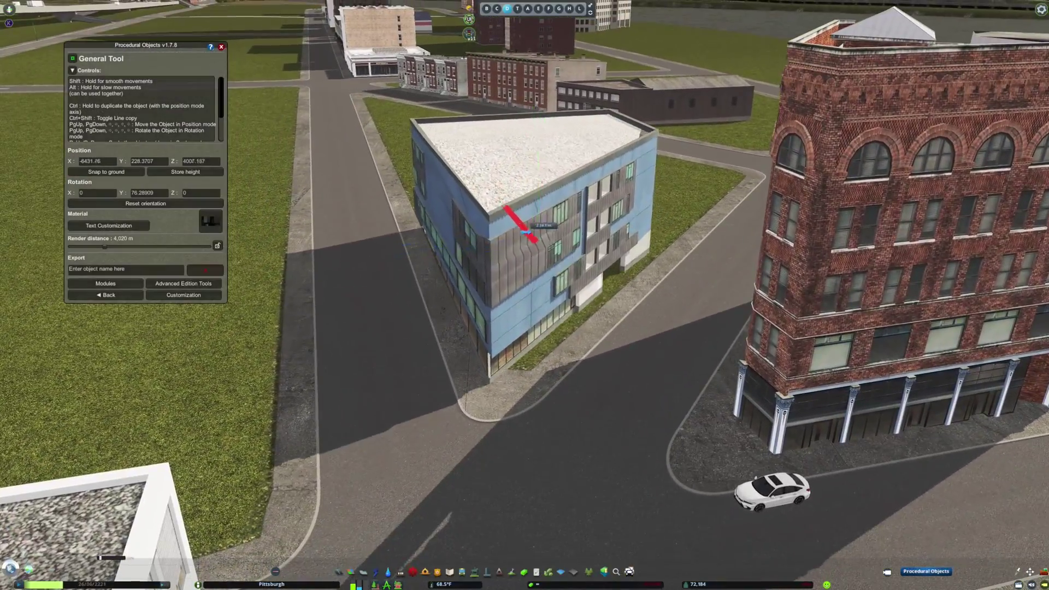
key("Escape")
- Examine the two reshaped wedge buildings from near street level with the interface hidden
left_click_drag(555, 386, 667, 512)
key("ctrl+h")
scroll(607, 483, "up", 3)
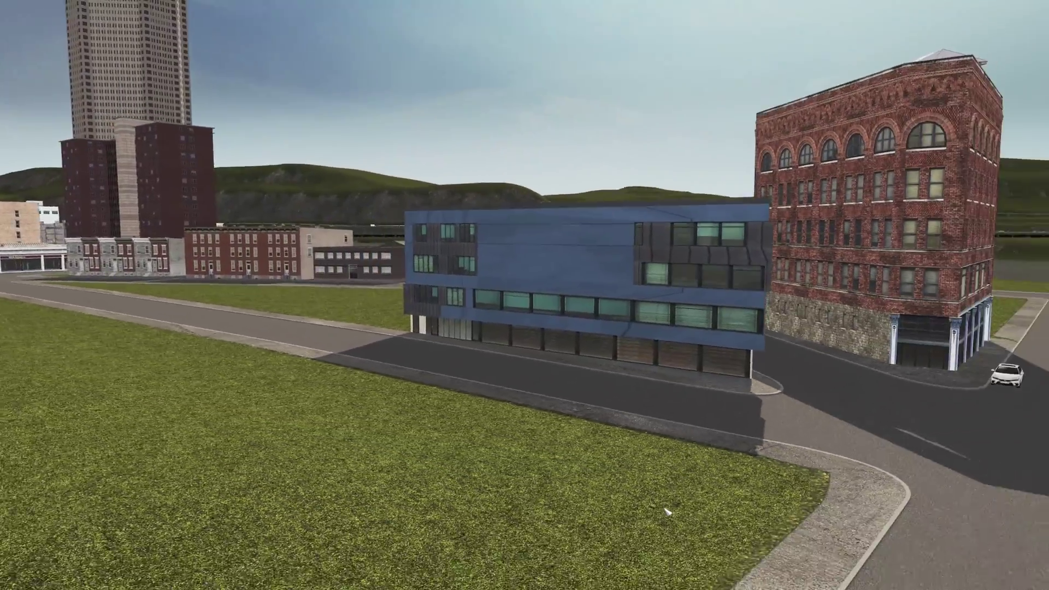
key("d")
key("e")
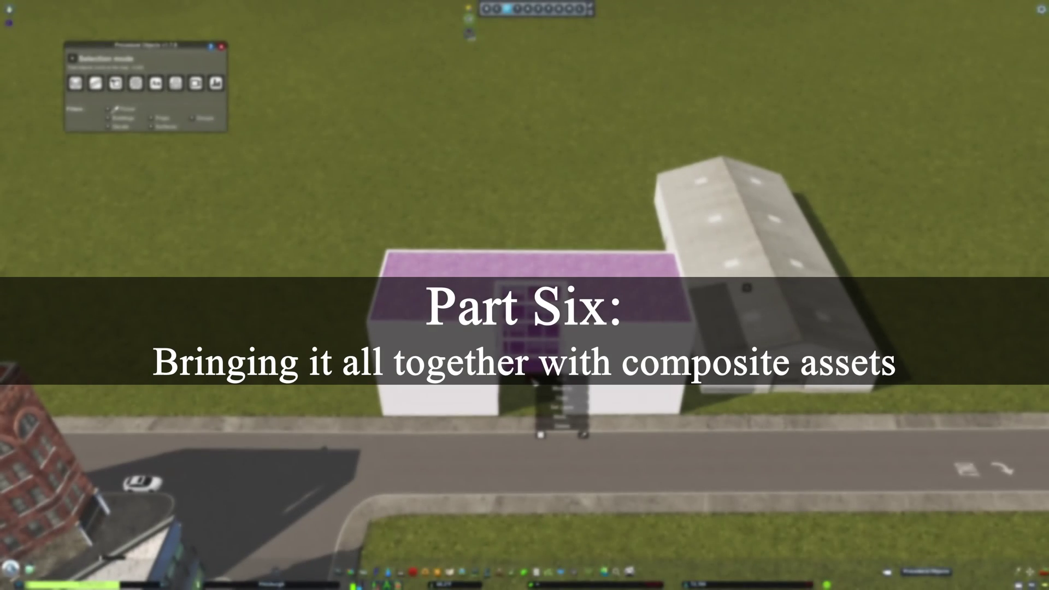
- Move the white building's front wing vertices so the side walls of its recessed court splay open toward the street
left_click(561, 380)
left_click(204, 297)
left_click_drag(520, 536, 465, 410)
left_click_drag(532, 431, 603, 415)
left_click(116, 327)
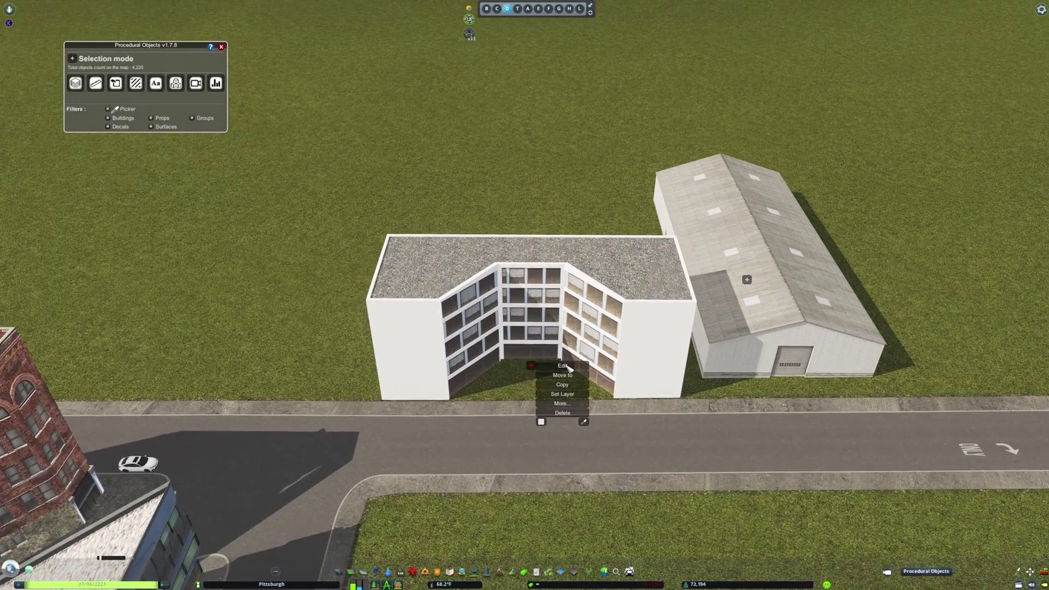
- Duplicate the white building twice along the street to form a continuous row of three sections
left_click(568, 368)
left_click_drag(588, 366, 144, 363)
scroll(534, 386, "down", 2)
key("a")
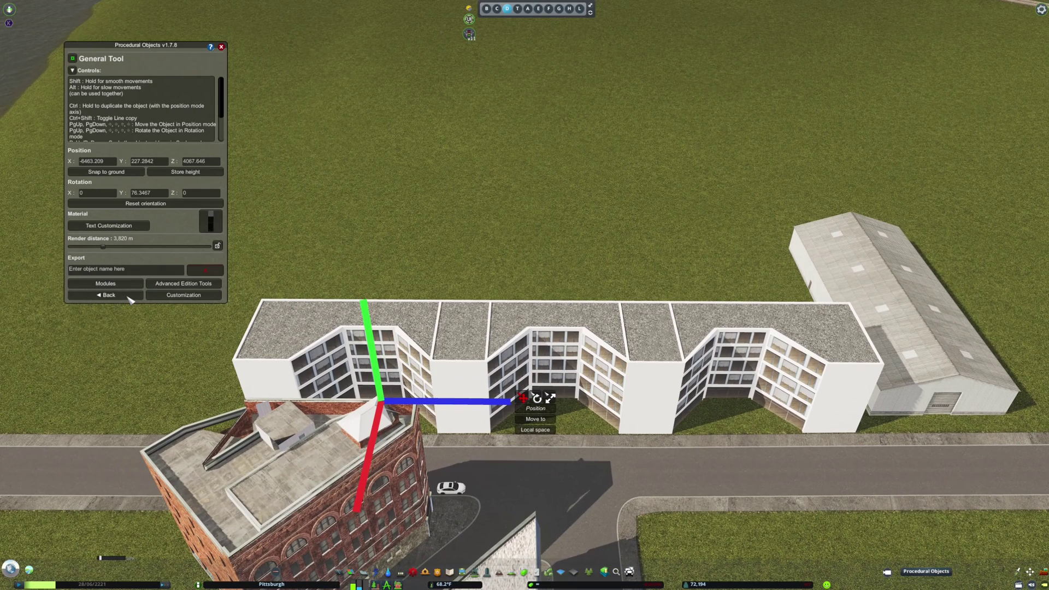
left_click(125, 297)
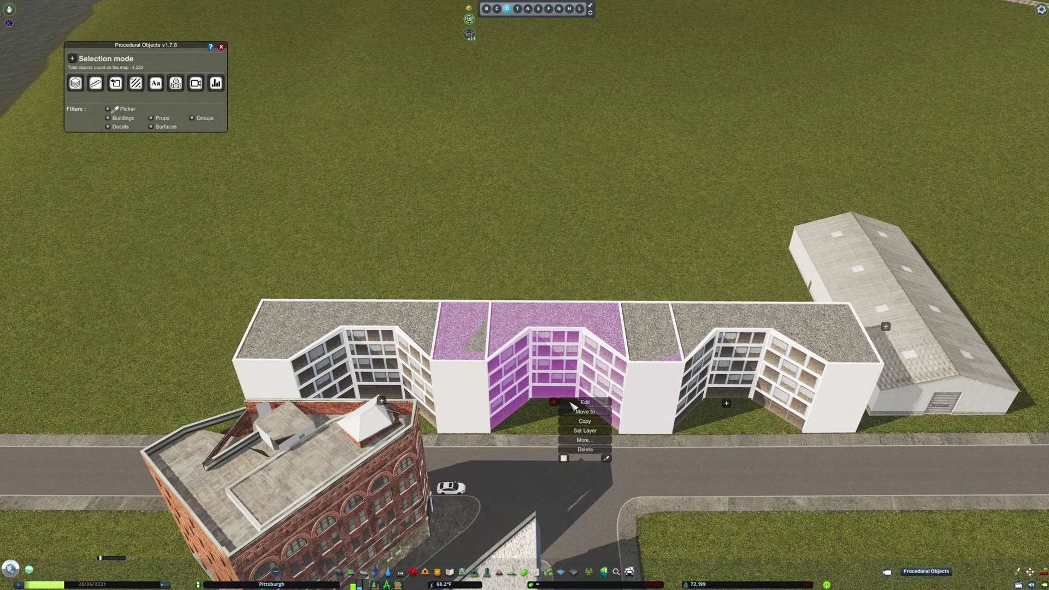
- Duplicate the middle white section upward onto itself, and raise a further copy above the stack
left_click(574, 406)
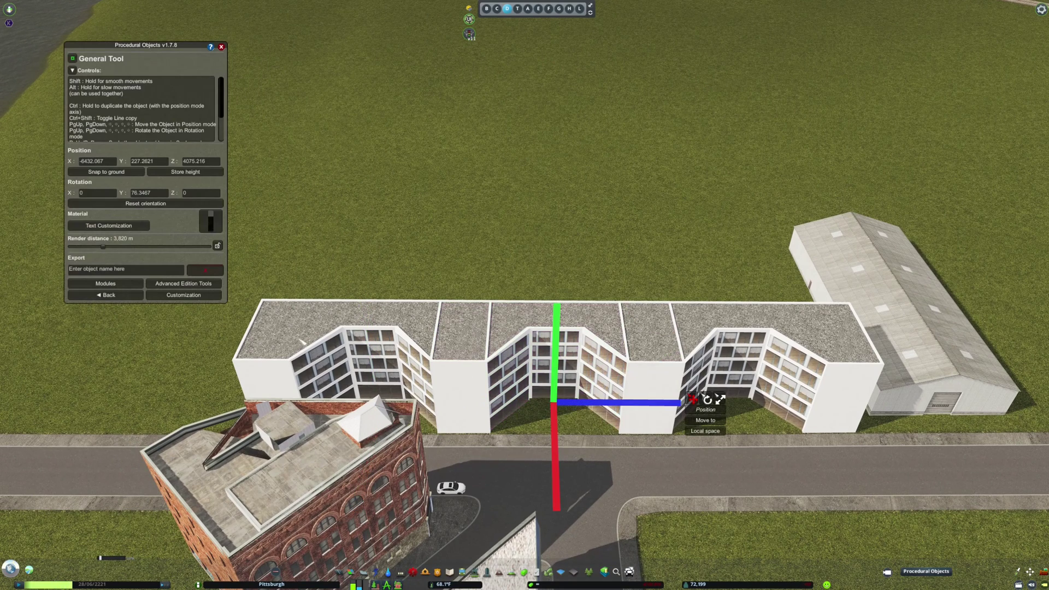
scroll(553, 405, "up", 2)
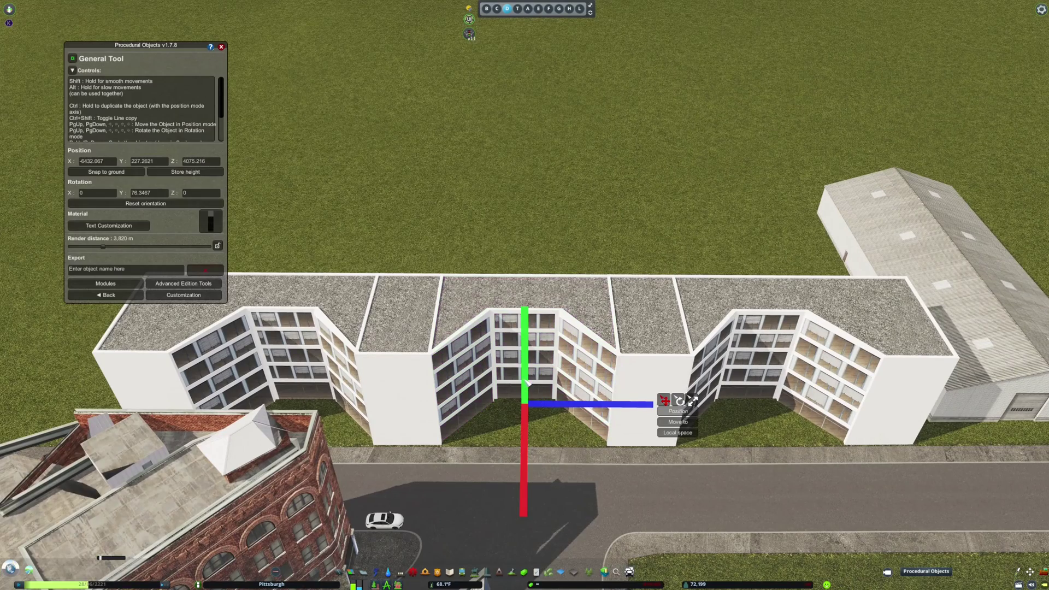
left_click_drag(526, 384, 526, 279)
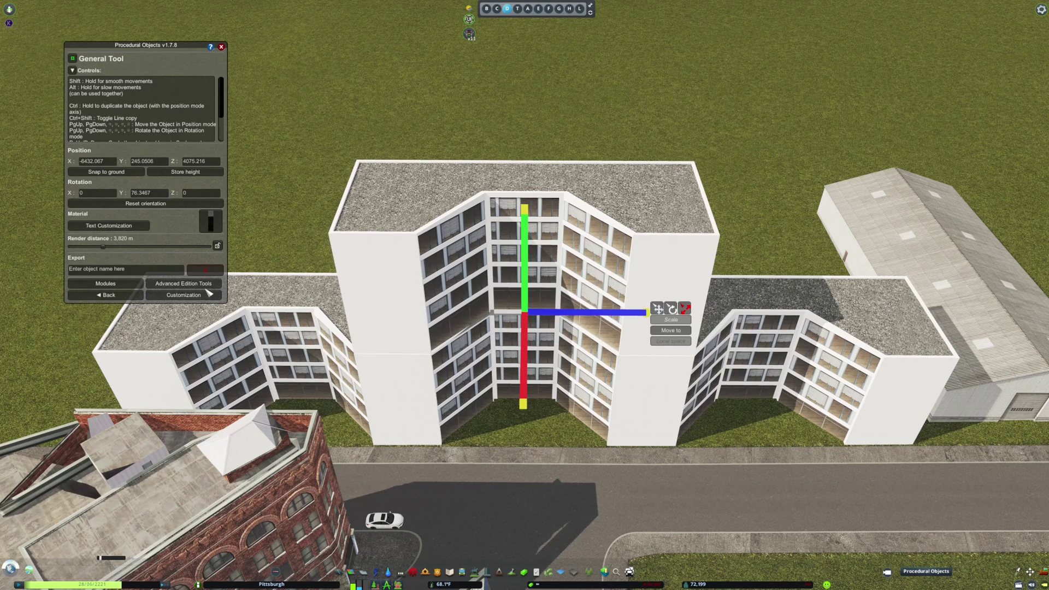
left_click(123, 297)
left_click(558, 314)
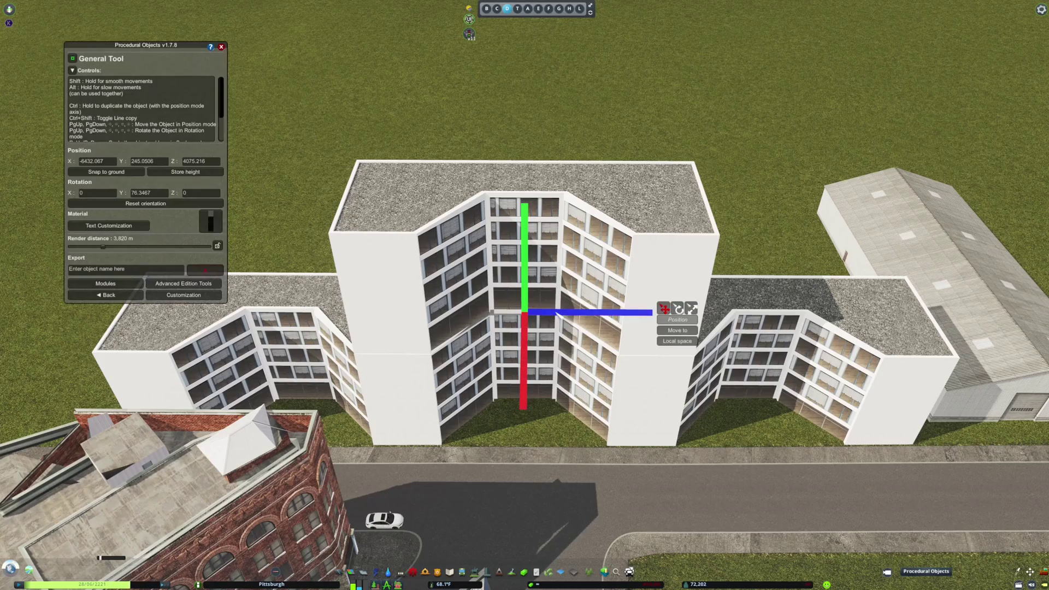
left_click_drag(530, 295, 528, 169)
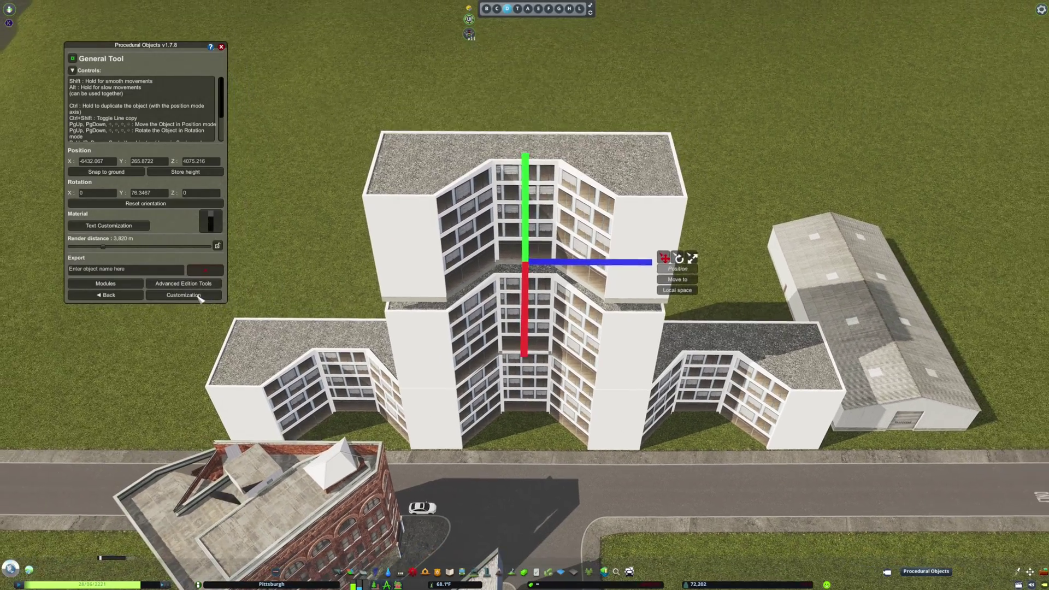
- Pull the topmost copy's centre window bay vertices forward, and move and merge its left wing vertices
left_click(184, 295)
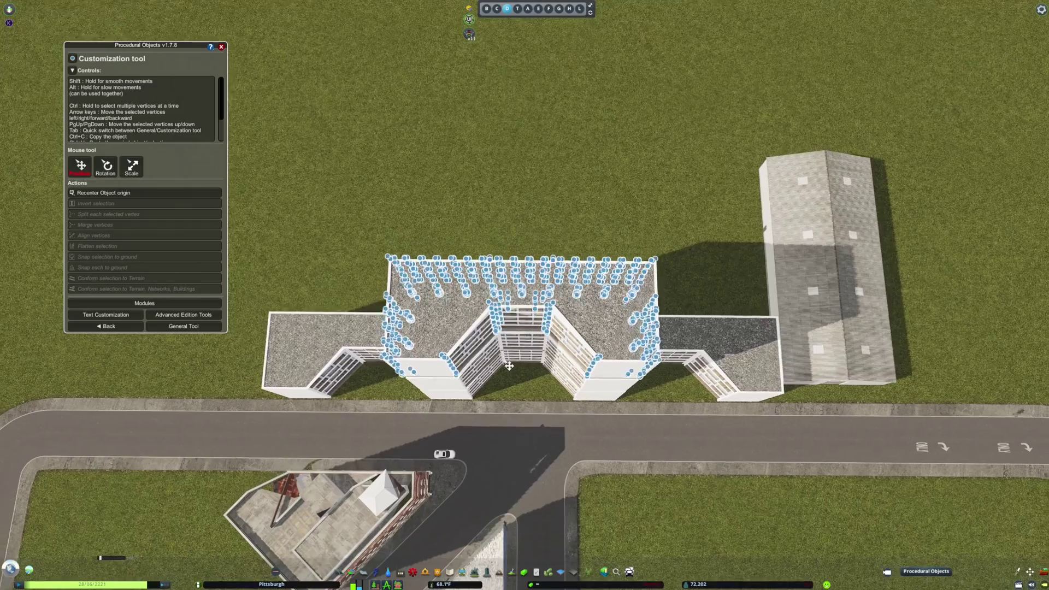
left_click_drag(480, 350, 566, 384)
left_click_drag(549, 368, 554, 418)
left_click_drag(365, 319, 466, 371)
left_click_drag(408, 345, 414, 295)
left_click_drag(376, 321, 500, 236)
left_click(107, 225)
- Merge the topmost copy's right wing and rear vertices and move them in, reducing it to the centre window bay
left_click(649, 370)
left_click_drag(695, 427, 581, 244)
left_click_drag(629, 328, 629, 289)
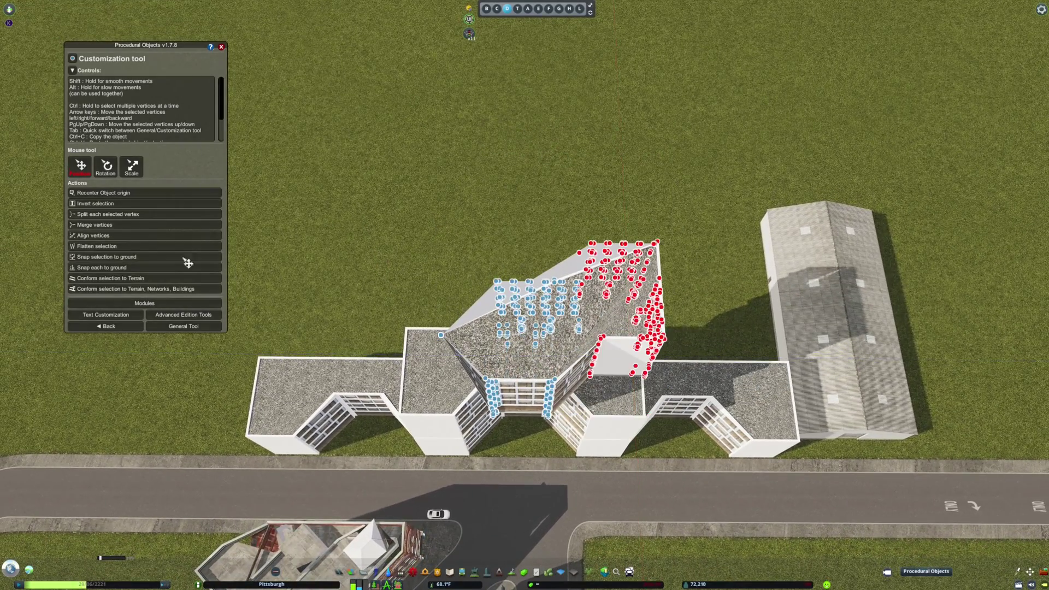
left_click(103, 225)
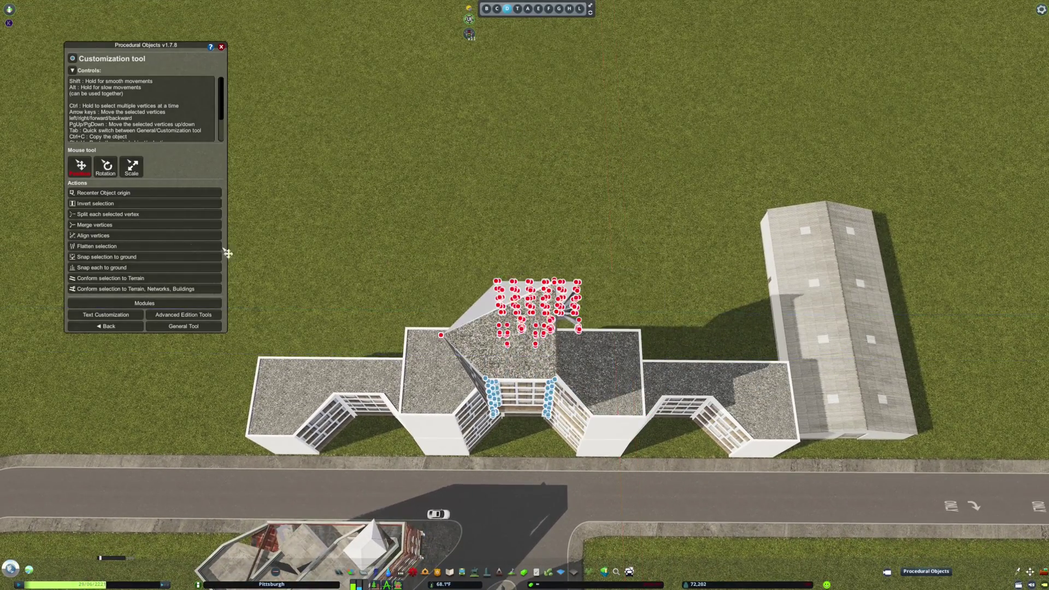
left_click(114, 227)
left_click_drag(512, 324, 512, 350)
- Place the reduced window bay on the tall section's blank front wall, and copy it onto the other blank wing fronts
scroll(498, 317, "up", 2)
key("Tab")
left_click_drag(521, 298, 400, 286)
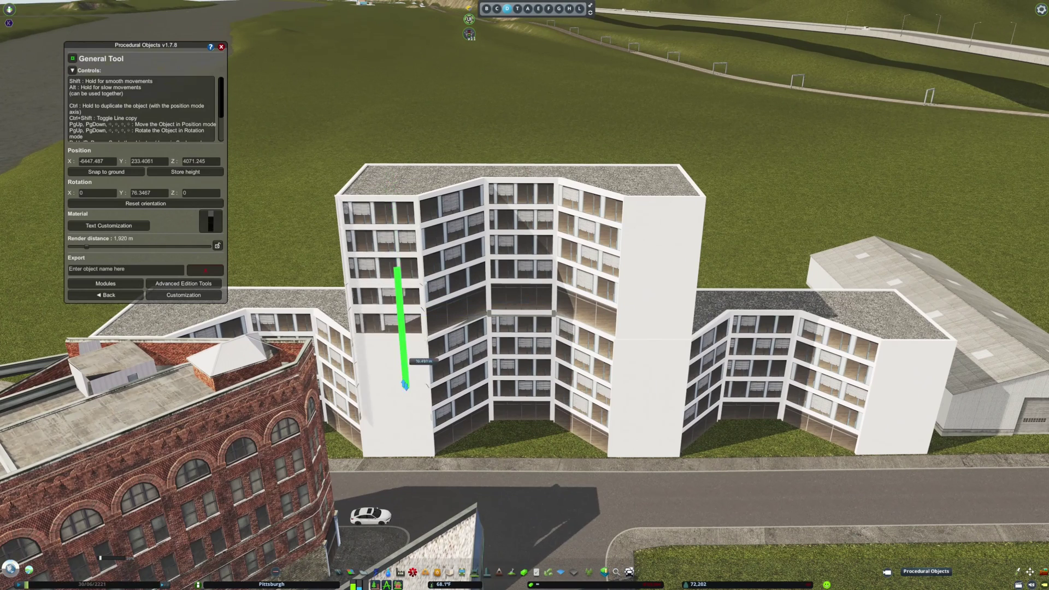
left_click_drag(409, 399, 407, 437)
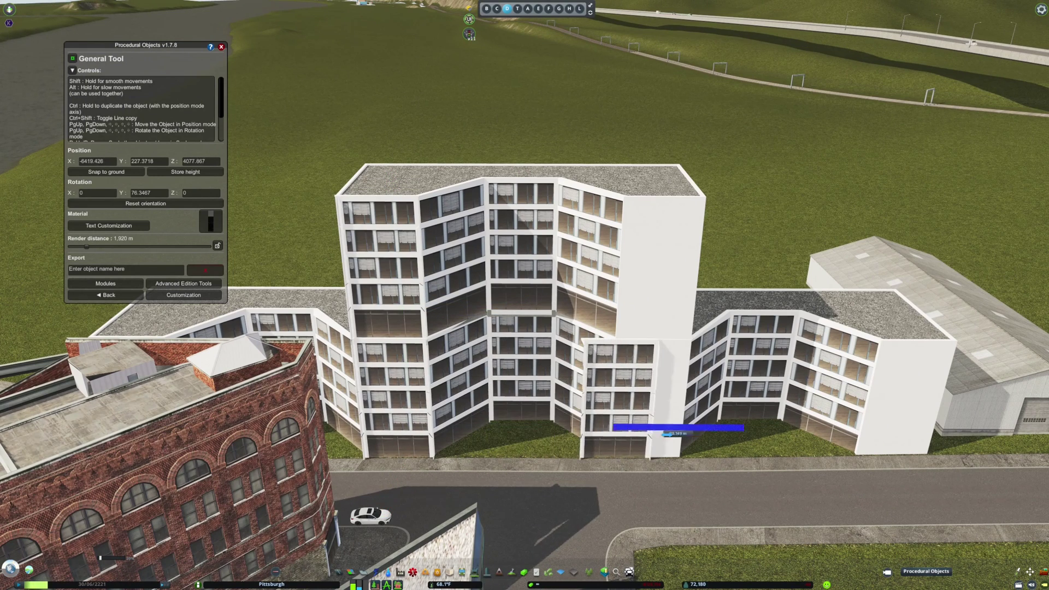
mouse_move(687, 427)
left_mouse_down()
mouse_move(920, 430)
mouse_move(676, 436)
left_mouse_up()
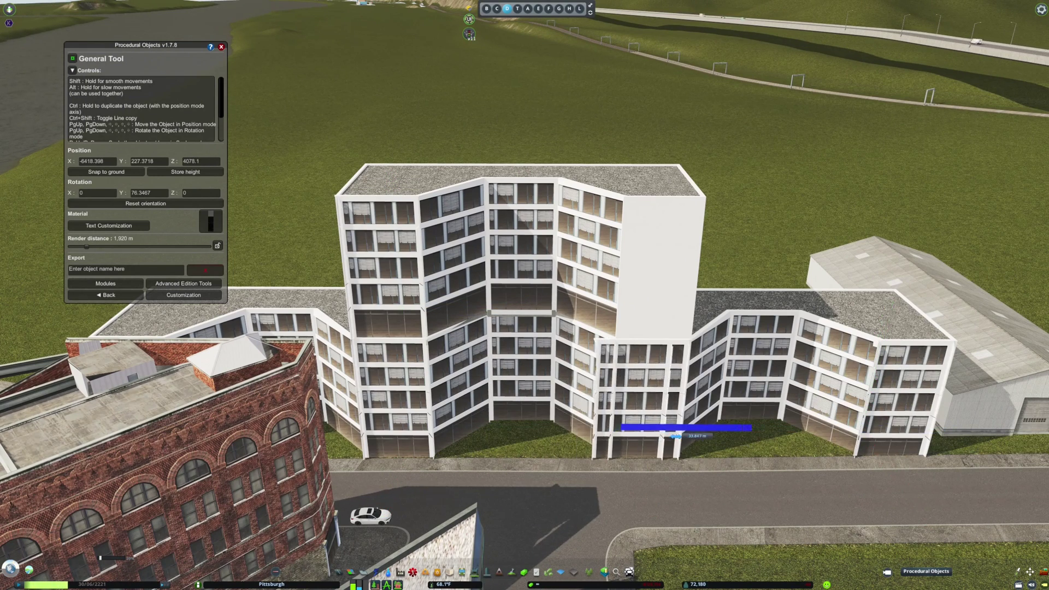
left_click_drag(646, 371, 543, 419)
key("Escape")
- Duplicate the grey gabled warehouse onto the empty grass beside the original, away from the white building
scroll(651, 368, "down", 3)
scroll(578, 405, "up", 3)
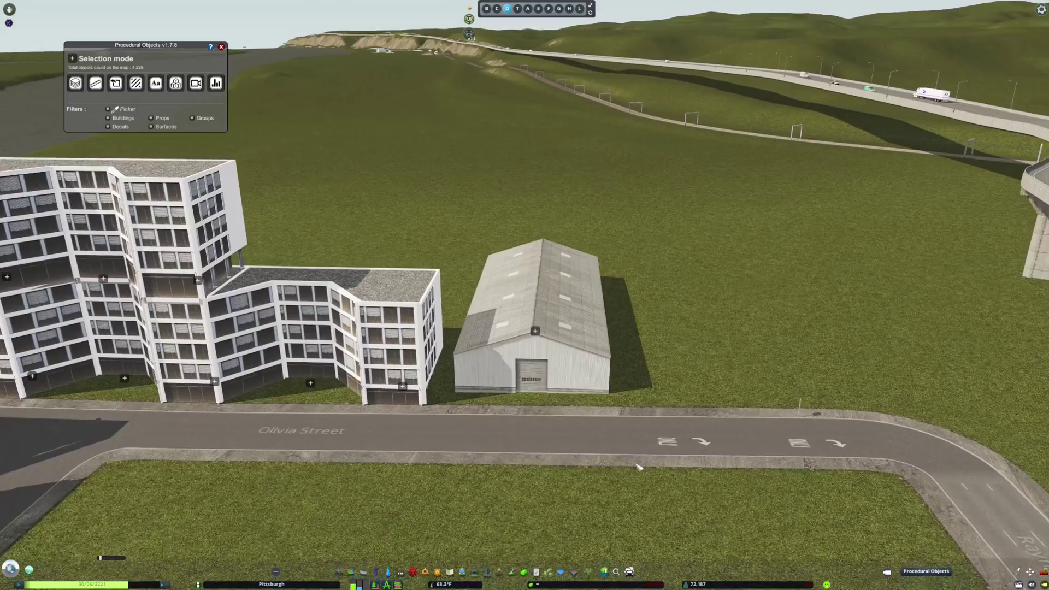
scroll(639, 468, "up", 1)
left_click(546, 348)
left_click_drag(520, 349, 746, 355)
key("d")
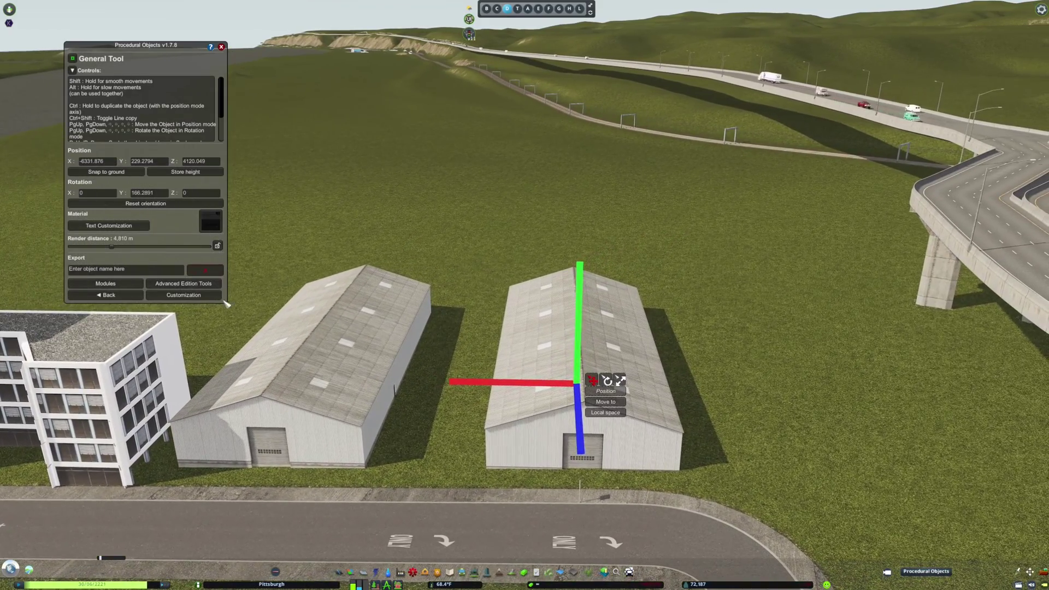
- Collapse the left half of the copied warehouse to its ridge line, leaving a single-slope half building
left_click(202, 295)
left_click_drag(452, 437, 540, 254)
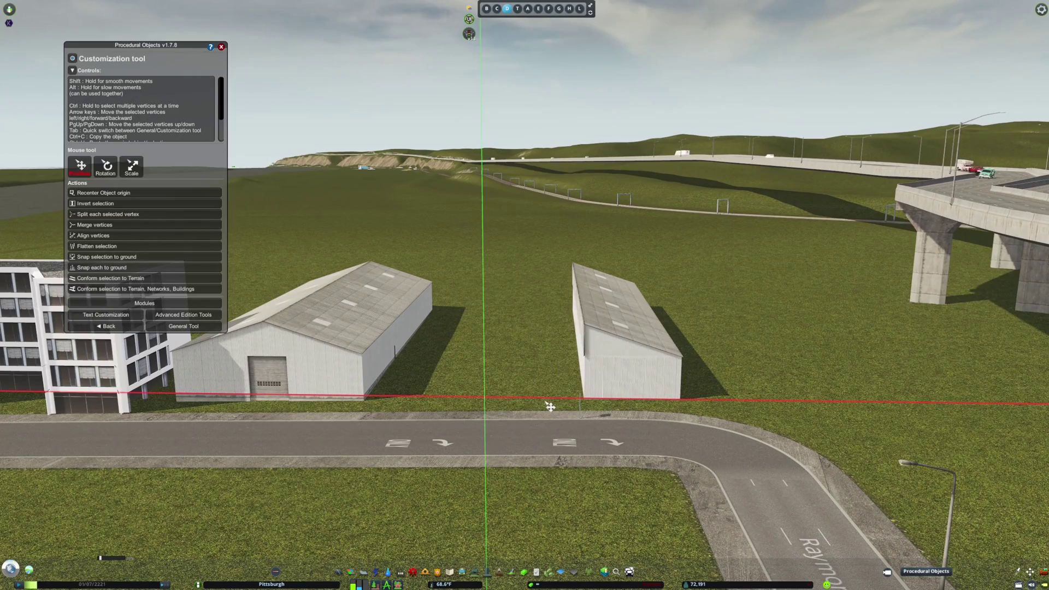
left_click(137, 328)
- Copy the half warehouse, rotate it 180 degrees, and place it back to back with the first half
left_click(589, 392)
right_click(457, 355)
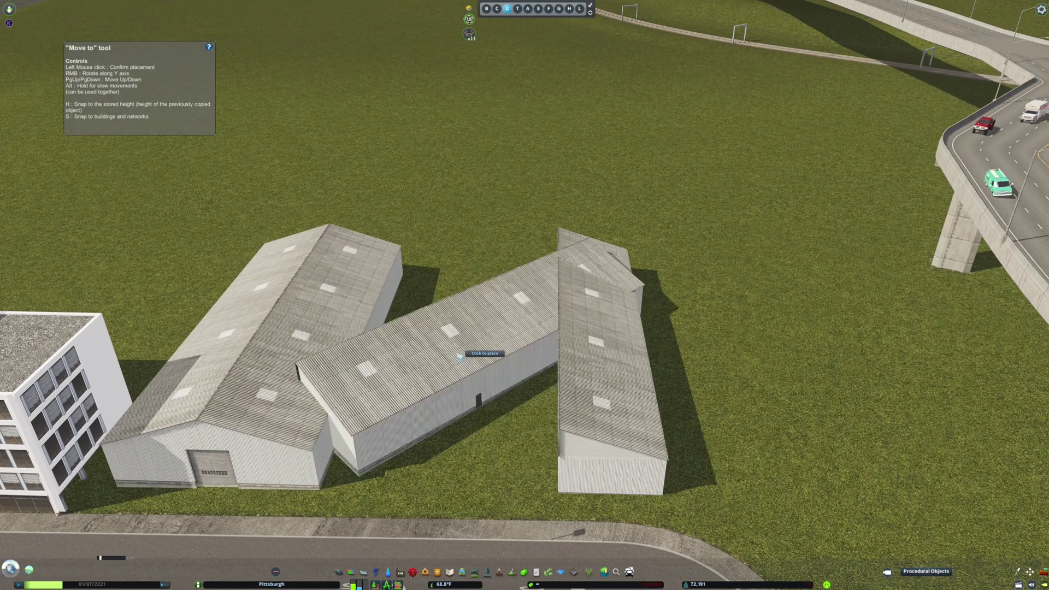
left_click(561, 359)
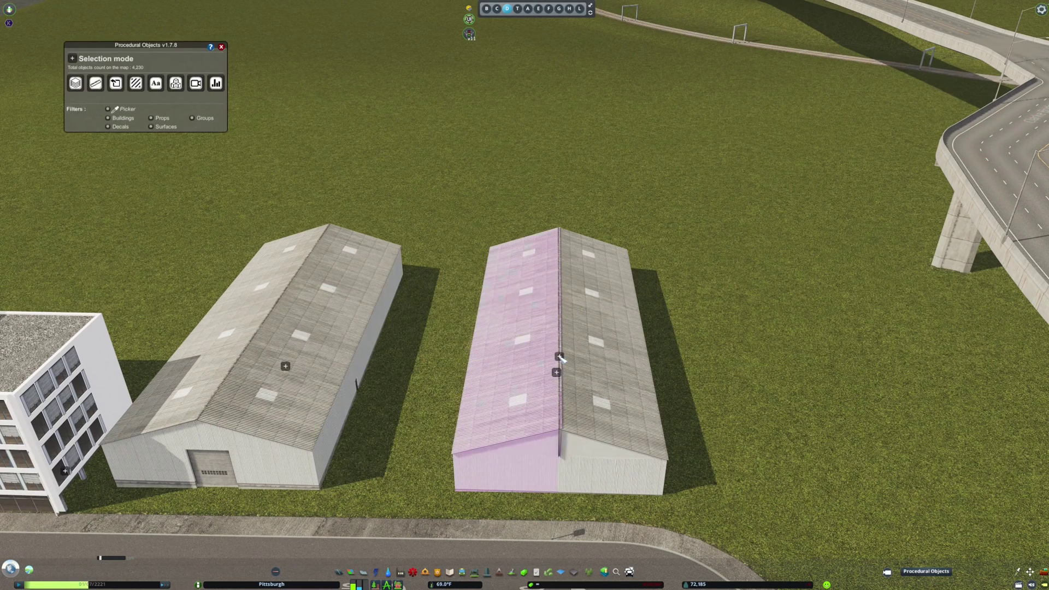
- Shorten the left warehouse half by moving its street-end wall vertices back, and leave vertex editing
left_click(560, 358)
left_click(587, 363)
key("Tab")
left_click_drag(575, 534, 625, 389)
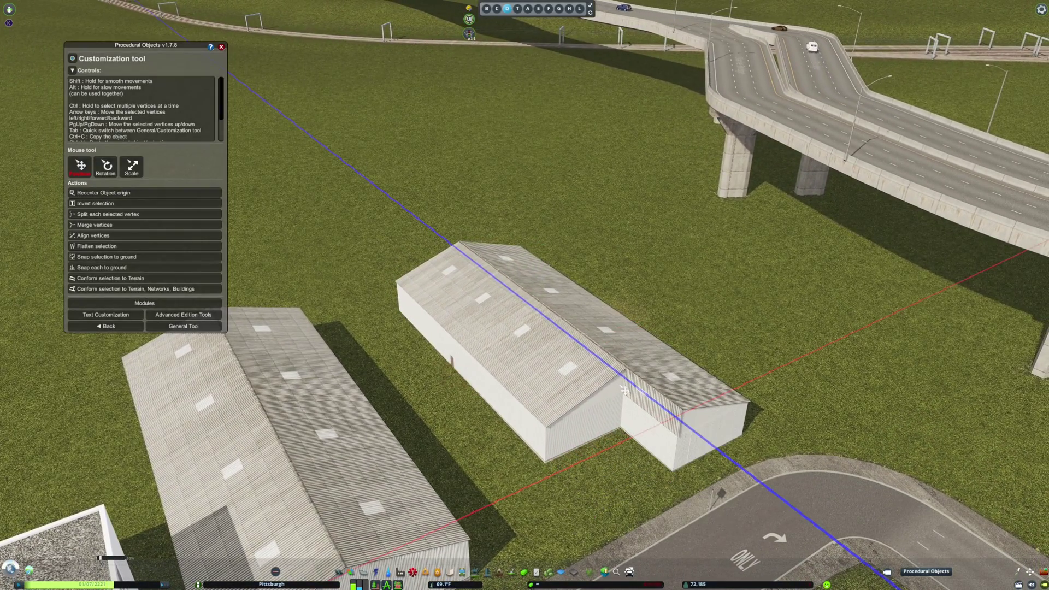
left_click(108, 327)
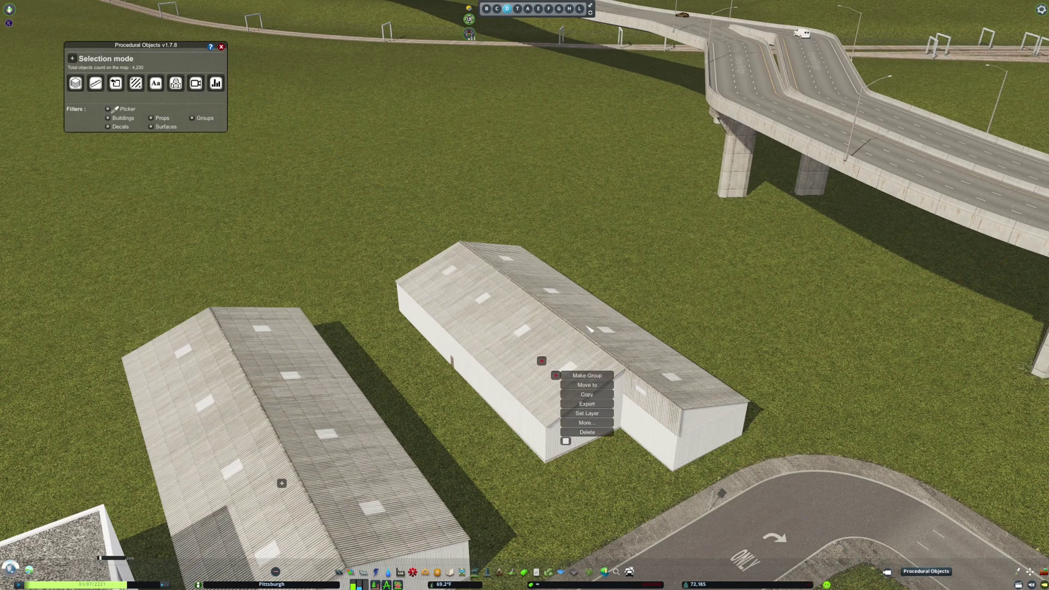
- Copy both warehouse halves together, and place the copy raised above the existing building
key("ctrl+v")
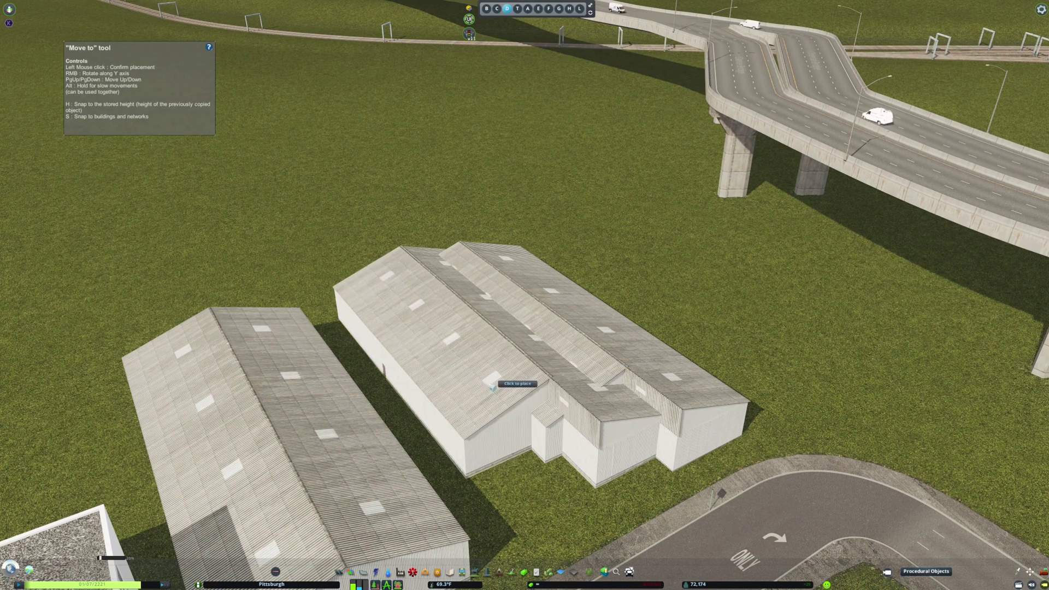
key("Page_Up")
left_click(424, 330)
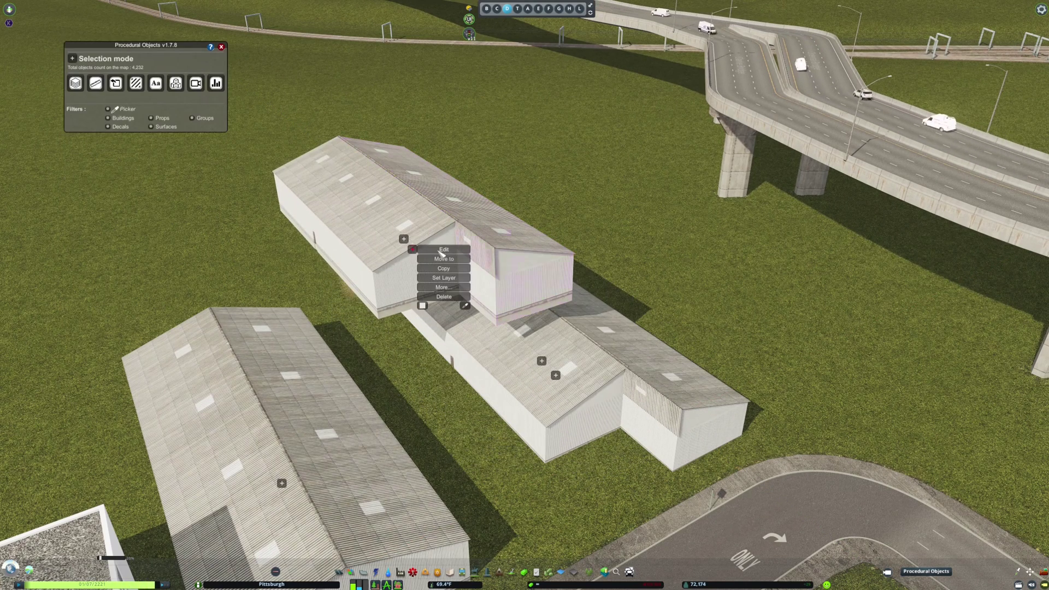
- Scale down the raised right warehouse half, and lower it onto the right roof slope beside the ridge
left_click(444, 252)
key("Page_Down")
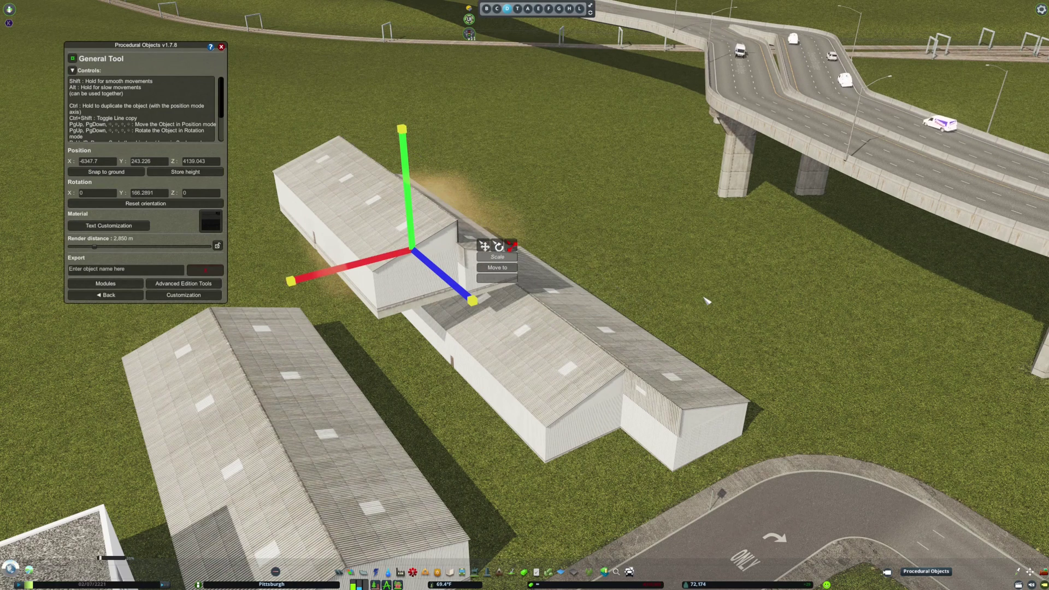
left_click(486, 247)
left_click_drag(452, 284, 532, 352)
left_click_drag(456, 329, 506, 319)
left_click_drag(547, 282, 526, 341)
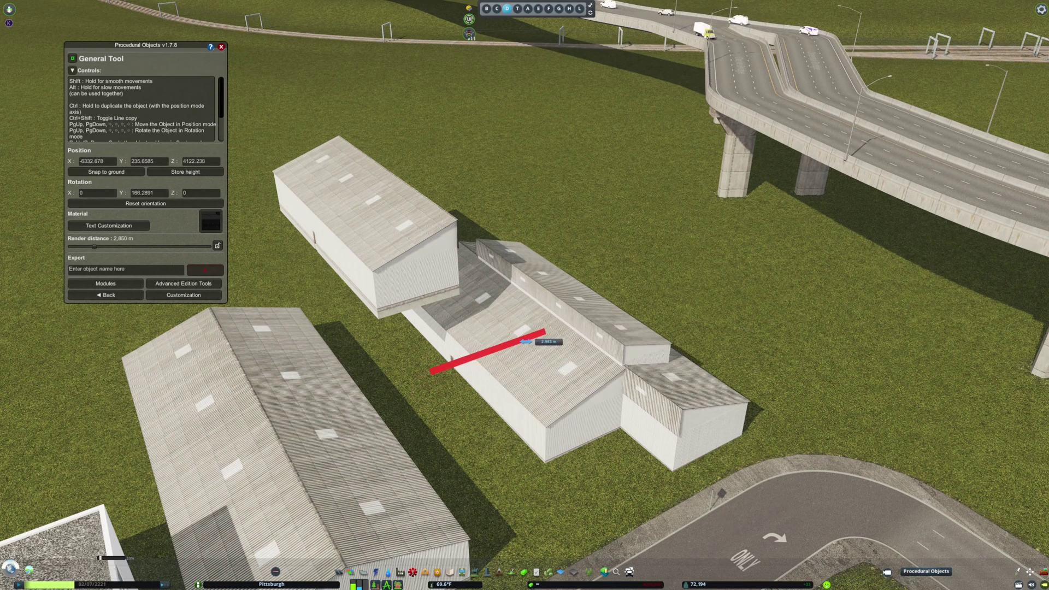
- Scale down the raised left warehouse half, and lower it onto the left roof slope against the ridge
right_click(235, 272)
left_click(403, 234)
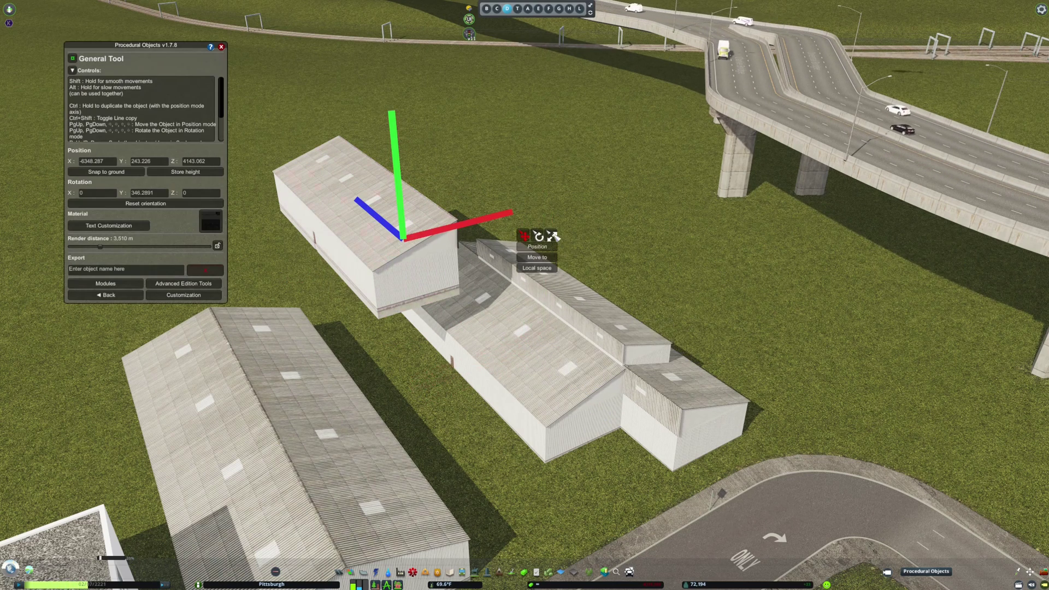
left_click_drag(683, 255, 582, 251)
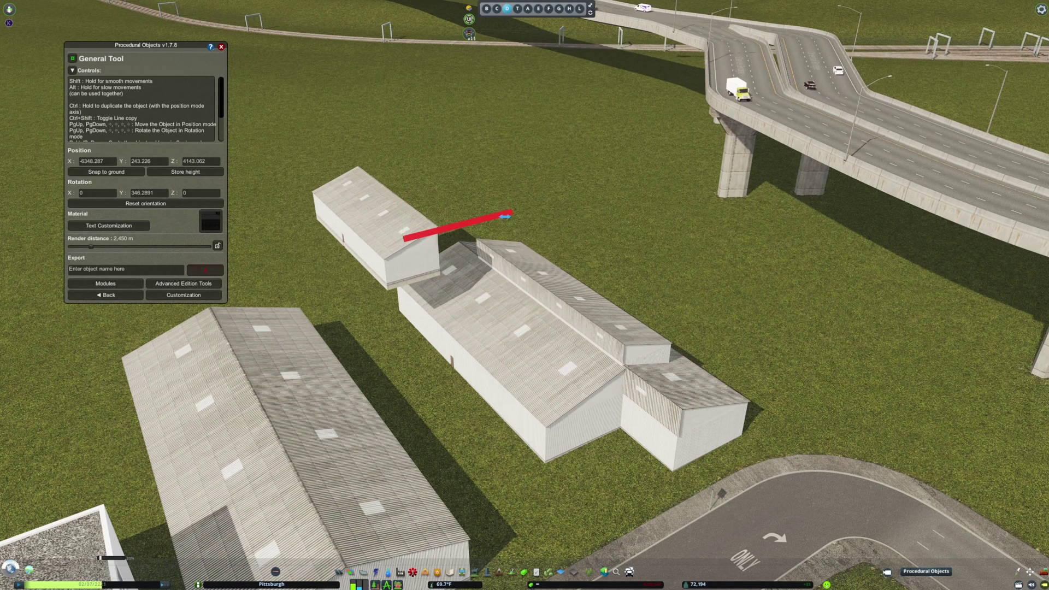
left_click_drag(505, 216, 502, 200)
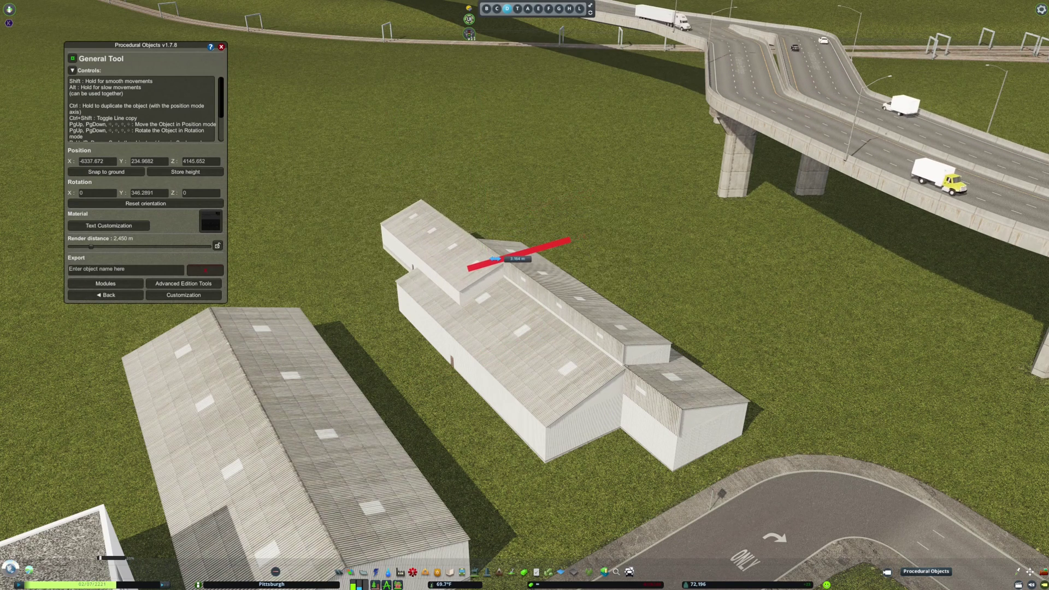
left_click(134, 296)
left_click(588, 387)
left_click(663, 398)
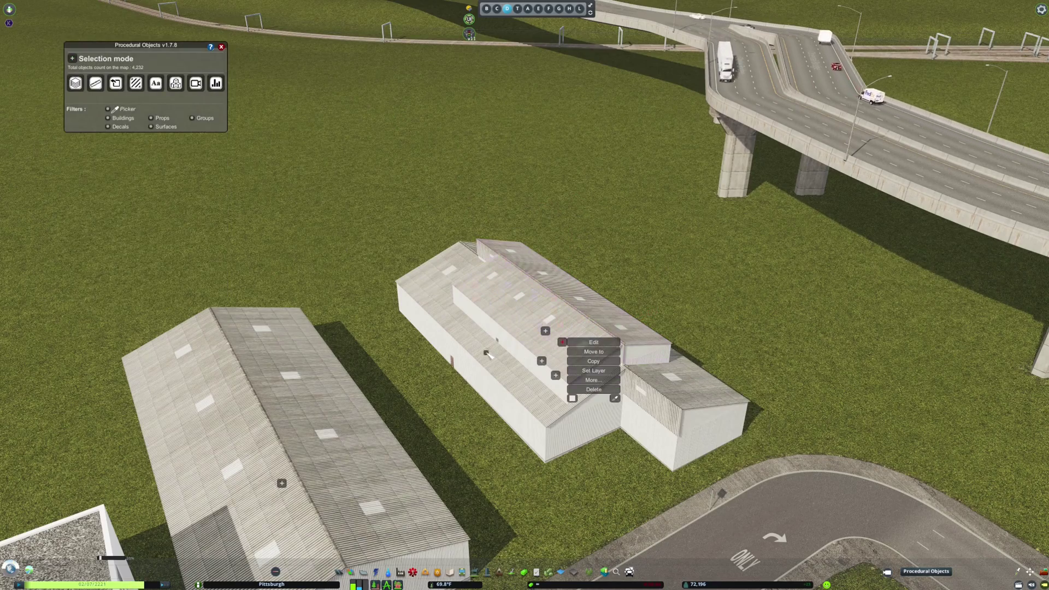
- Lengthen the left rooftop section by moving its rear-end vertices back in line with the right rooftop section, and leave vertex editing
left_click(485, 353)
scroll(492, 353, "up", 2)
left_click(545, 286)
left_click(572, 283)
left_click_drag(573, 284, 568, 281)
key("Tab")
left_click_drag(450, 335, 623, 232)
left_click(526, 276)
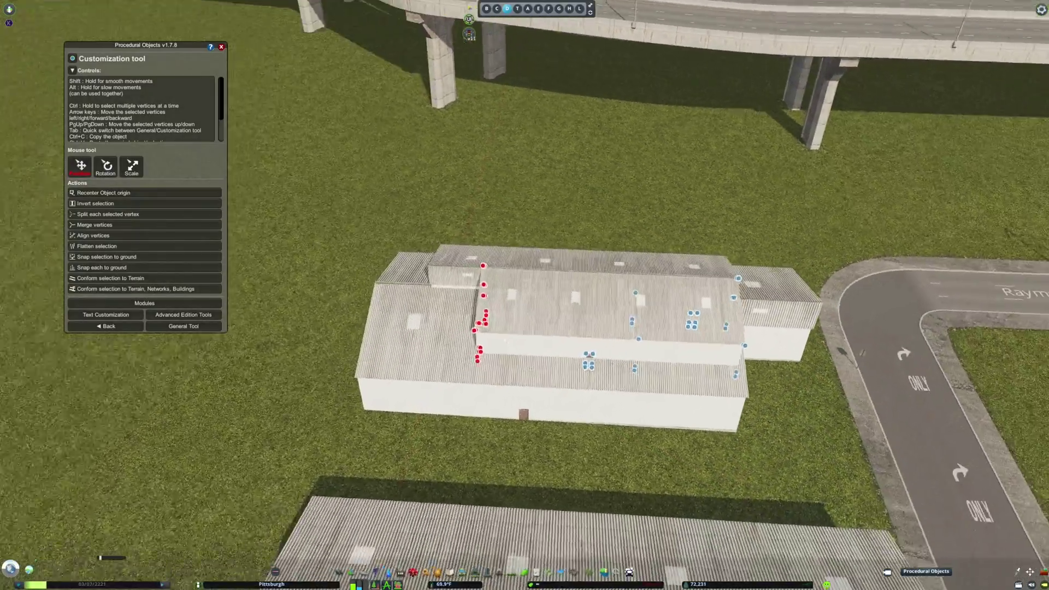
left_click_drag(591, 348, 530, 347)
left_click(127, 329)
left_click(471, 368)
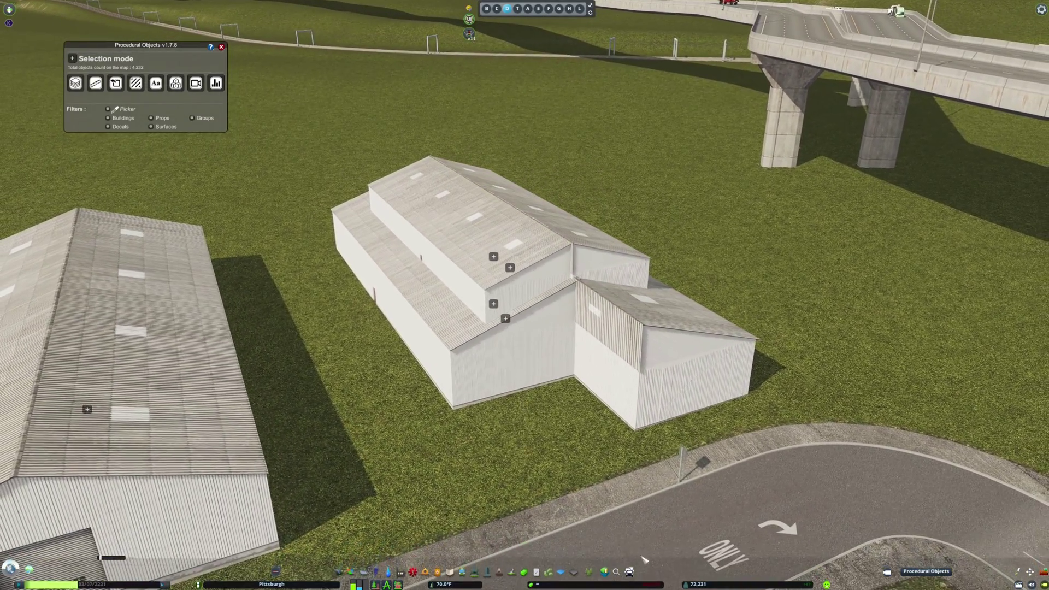
- Show all asset types for the "garage" search, and place dark paneled garage doors along the composite warehouse's front walls
left_click(616, 573)
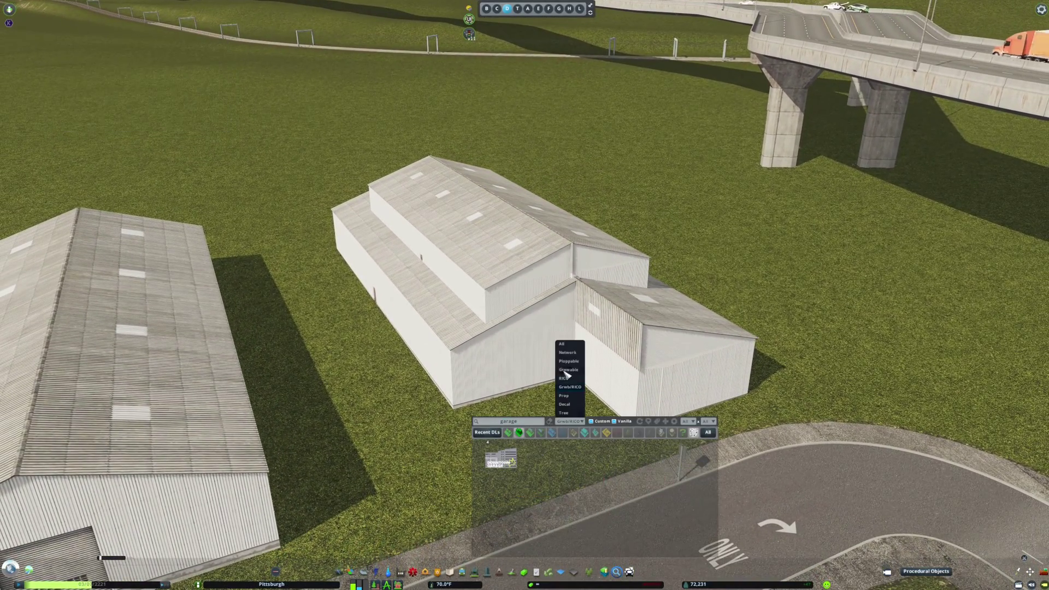
left_click(563, 343)
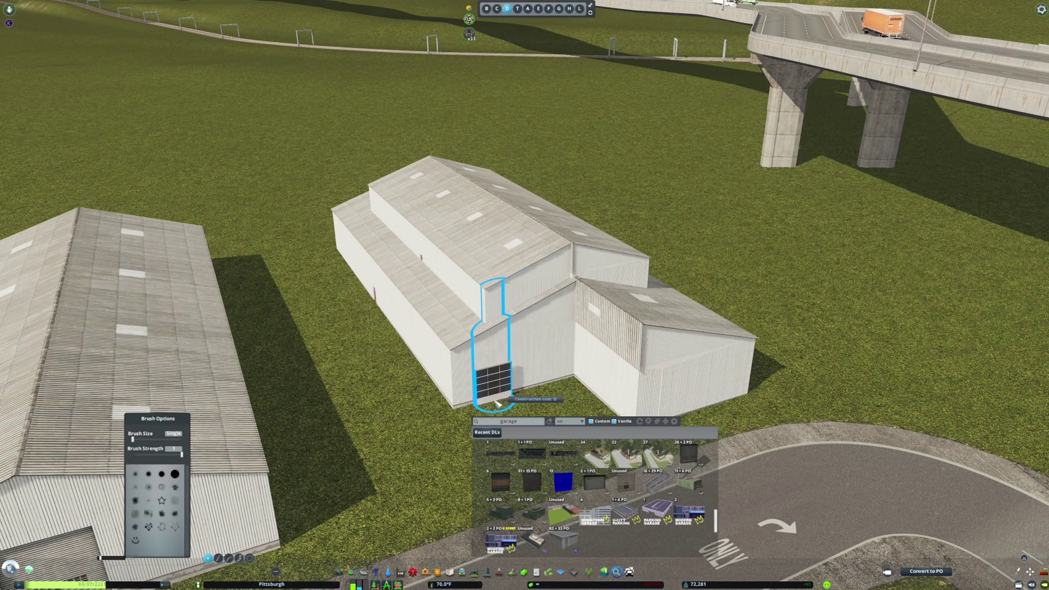
left_click(492, 402)
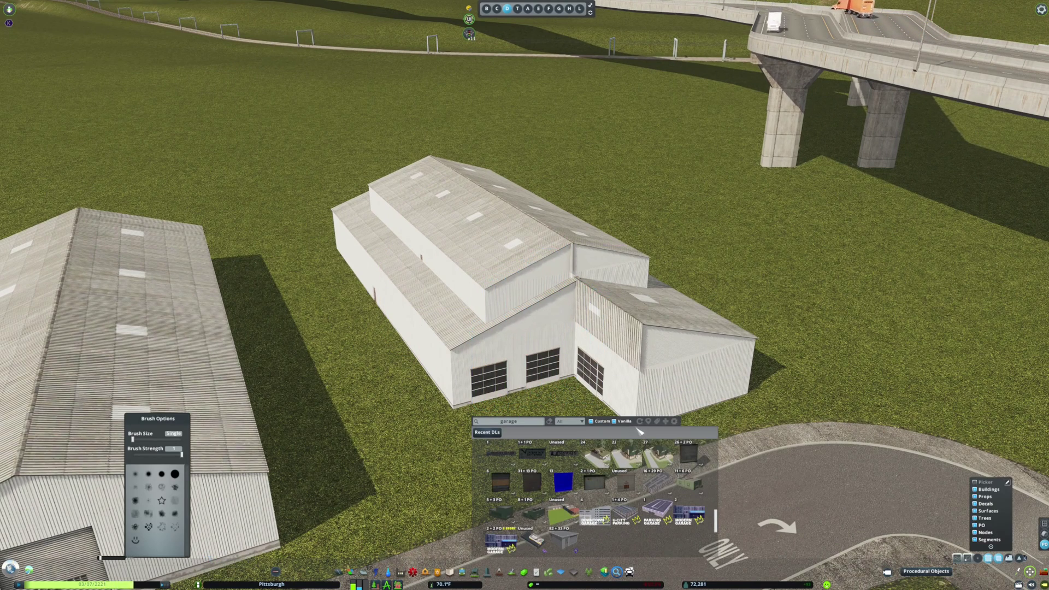
key("s")
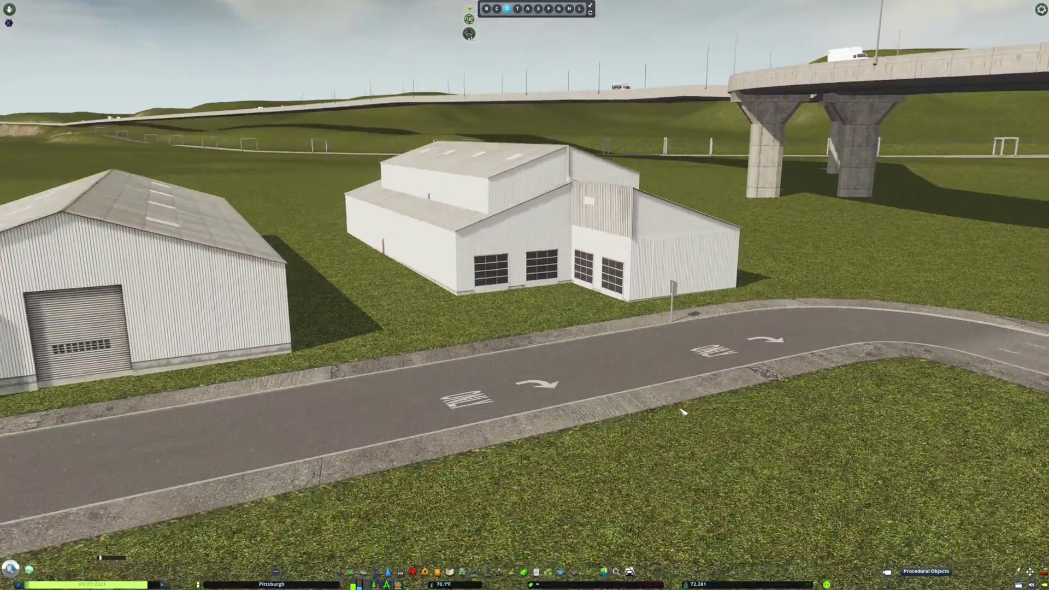